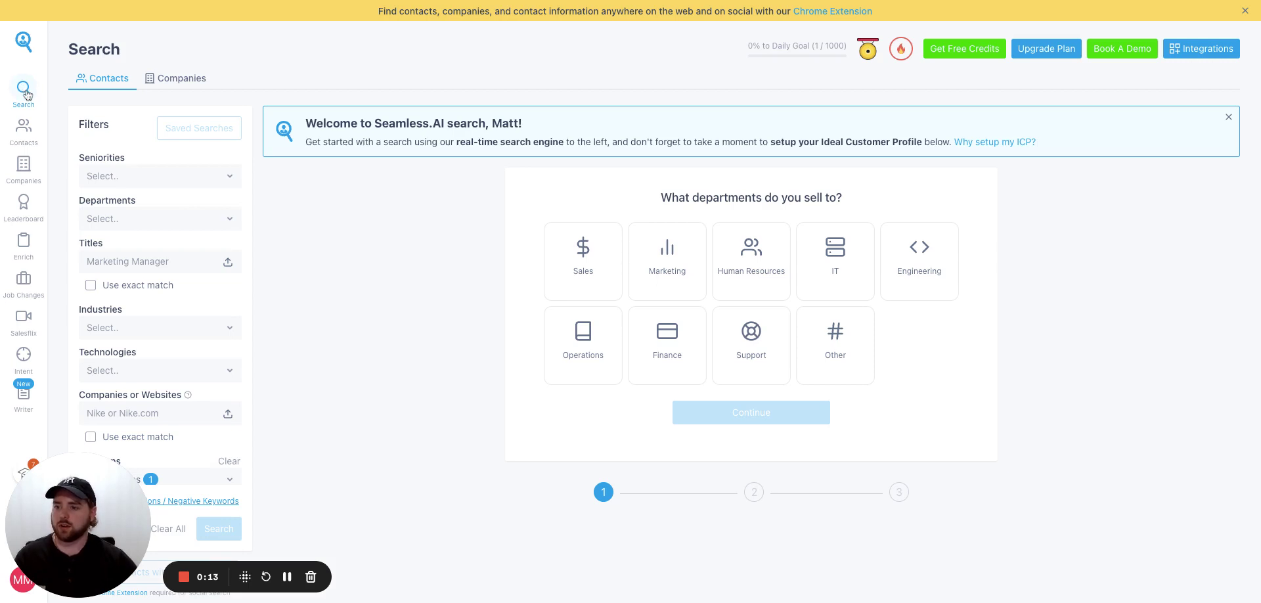
# Step: Set the Seniorities filter to C-Level and Director
pyautogui.click(177, 186)
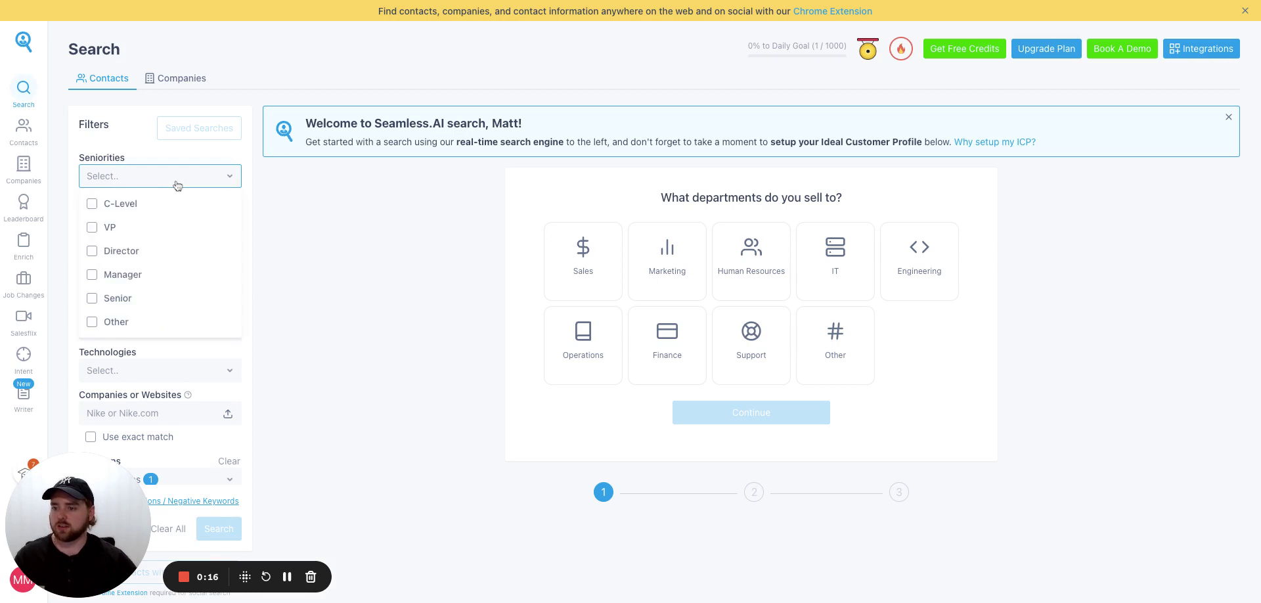
pyautogui.click(93, 205)
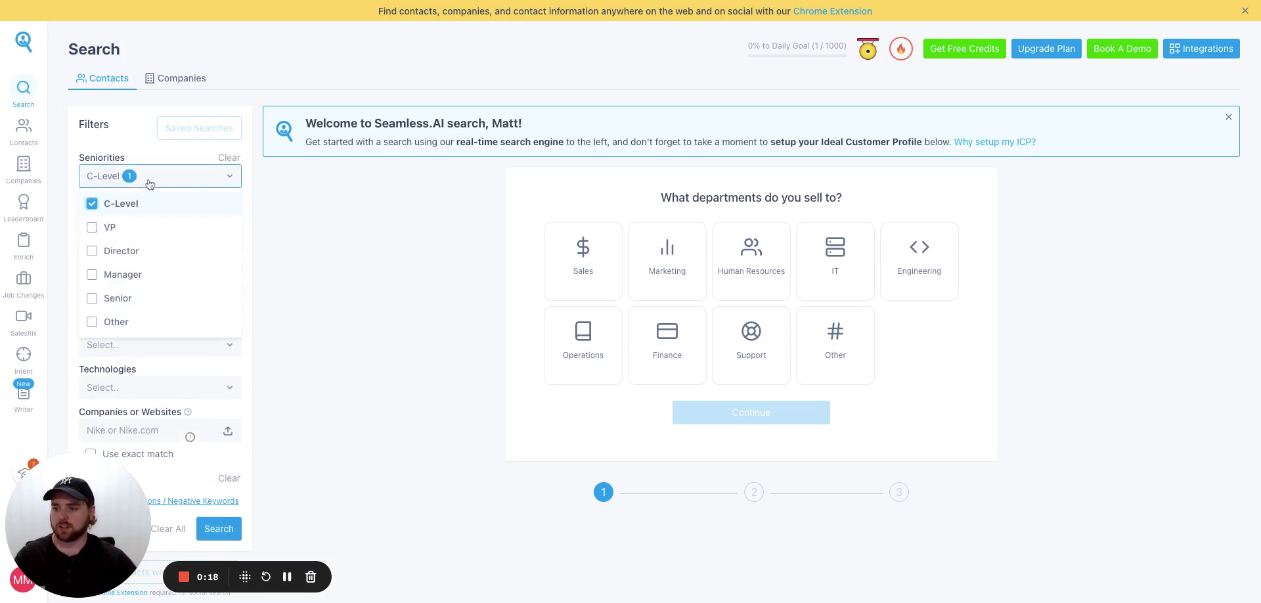
pyautogui.click(94, 254)
pyautogui.click(256, 230)
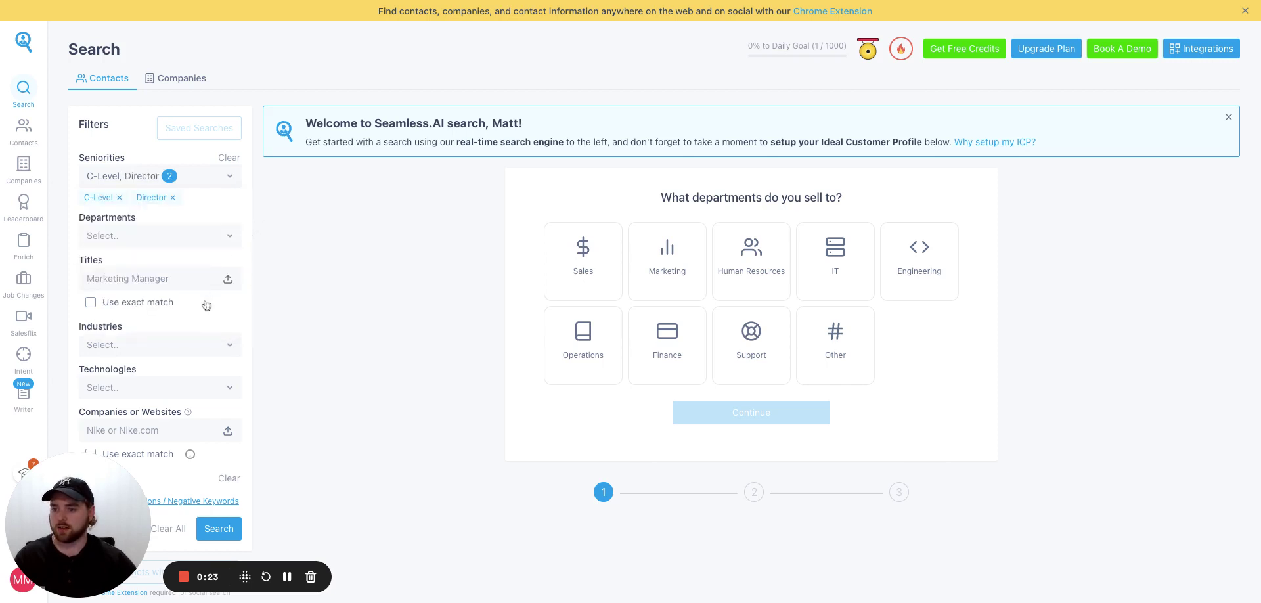
# Step: Limit the Industries filter to Restaurants
pyautogui.scroll(-2, 206, 304)
pyautogui.scroll(1, 206, 305)
pyautogui.scroll(-1, 206, 305)
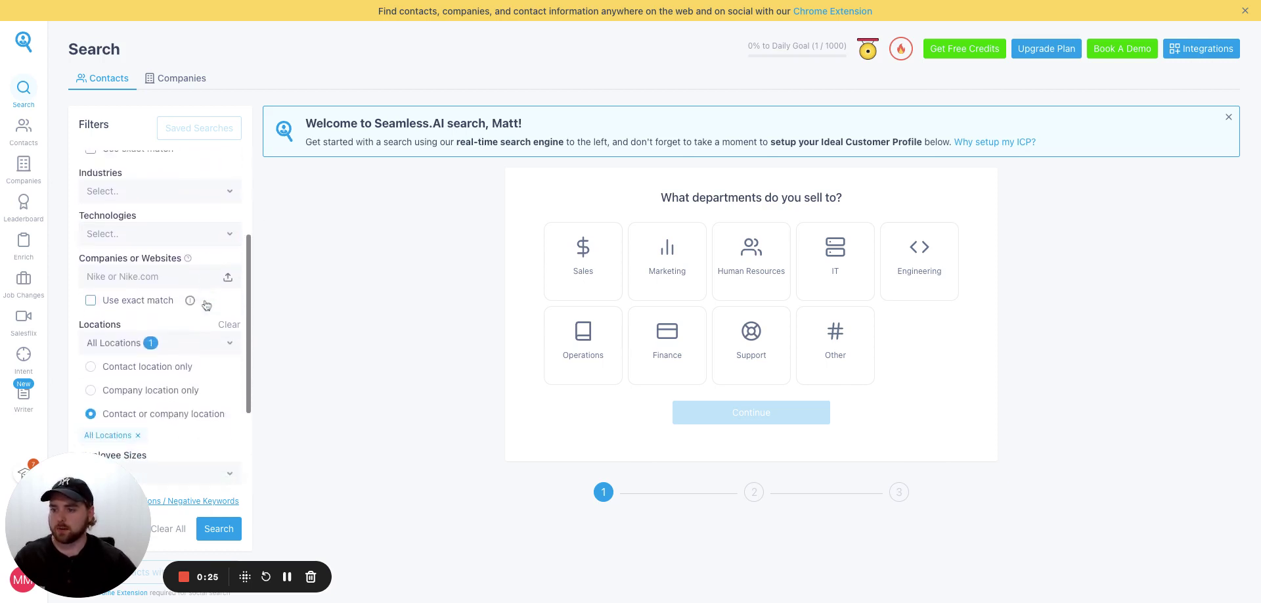
pyautogui.click(192, 191)
pyautogui.write('r')
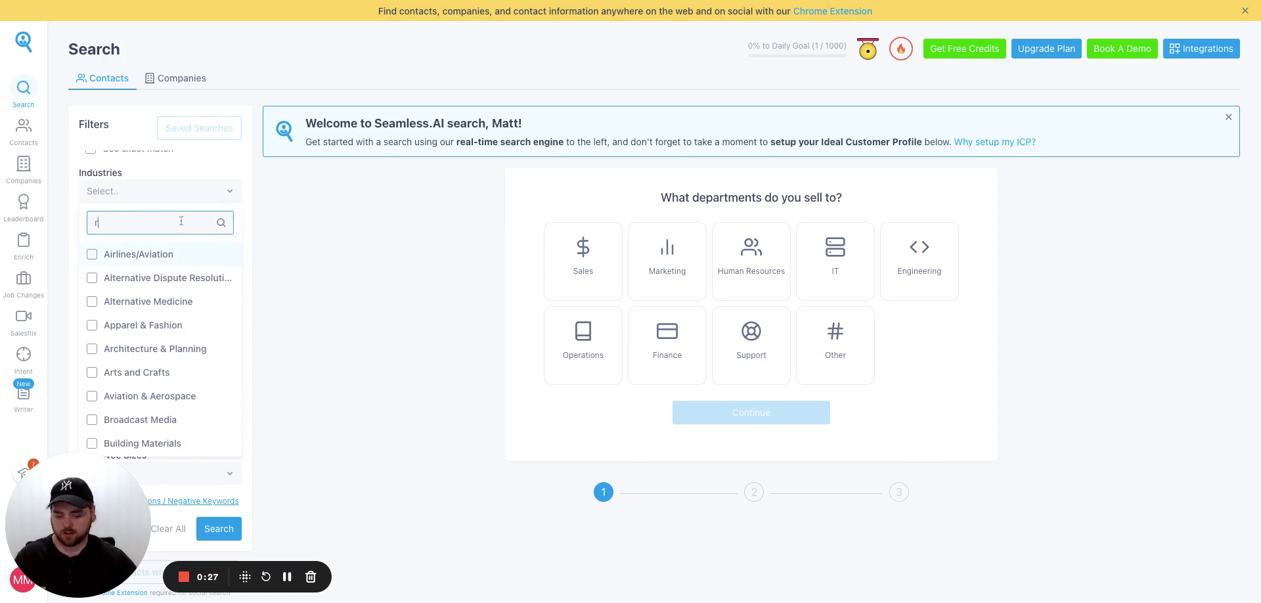
pyautogui.write('est')
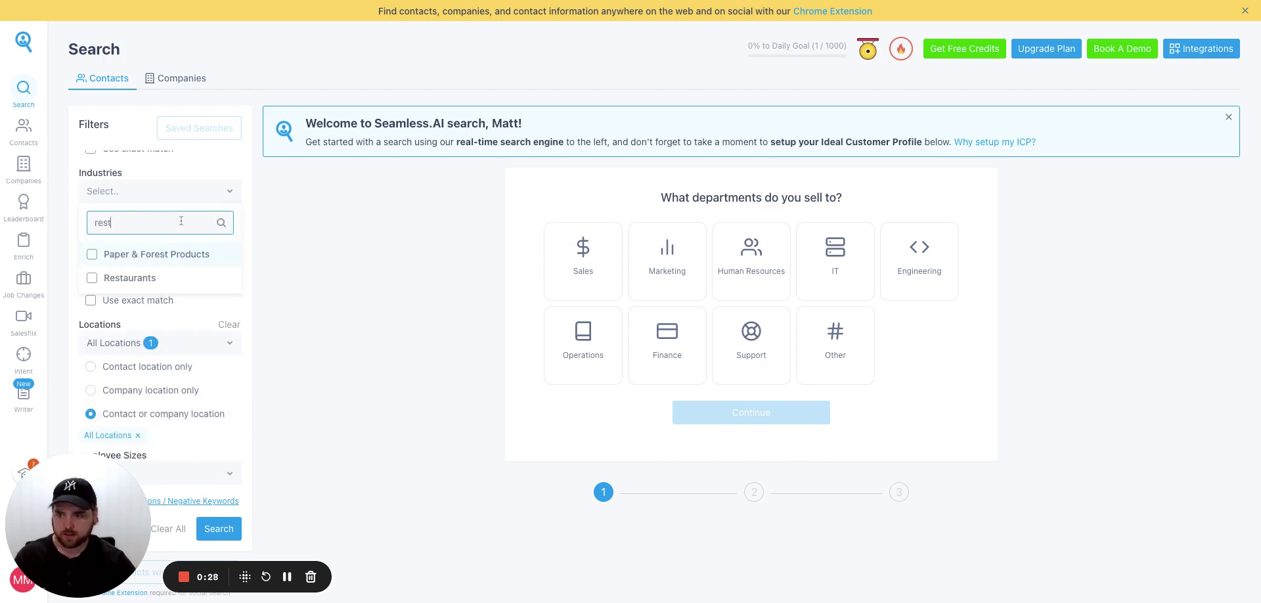
pyautogui.click(158, 278)
# Step: Replace All Locations with Illinois > Chicago as the location filter
pyautogui.scroll(-2, 243, 215)
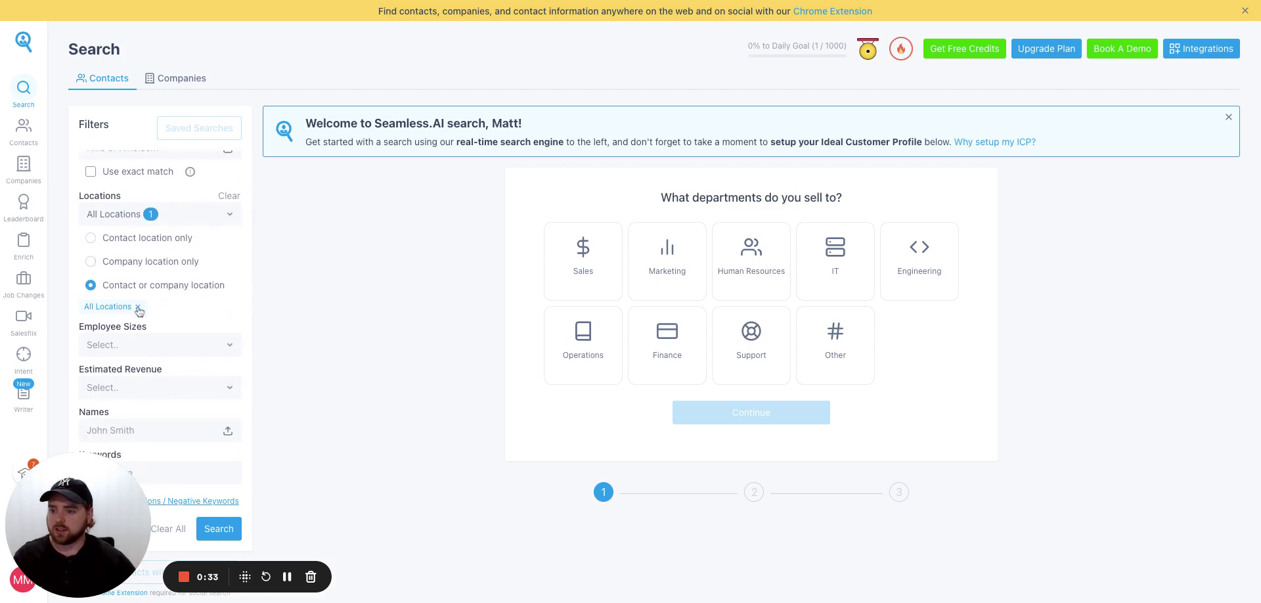
pyautogui.click(138, 307)
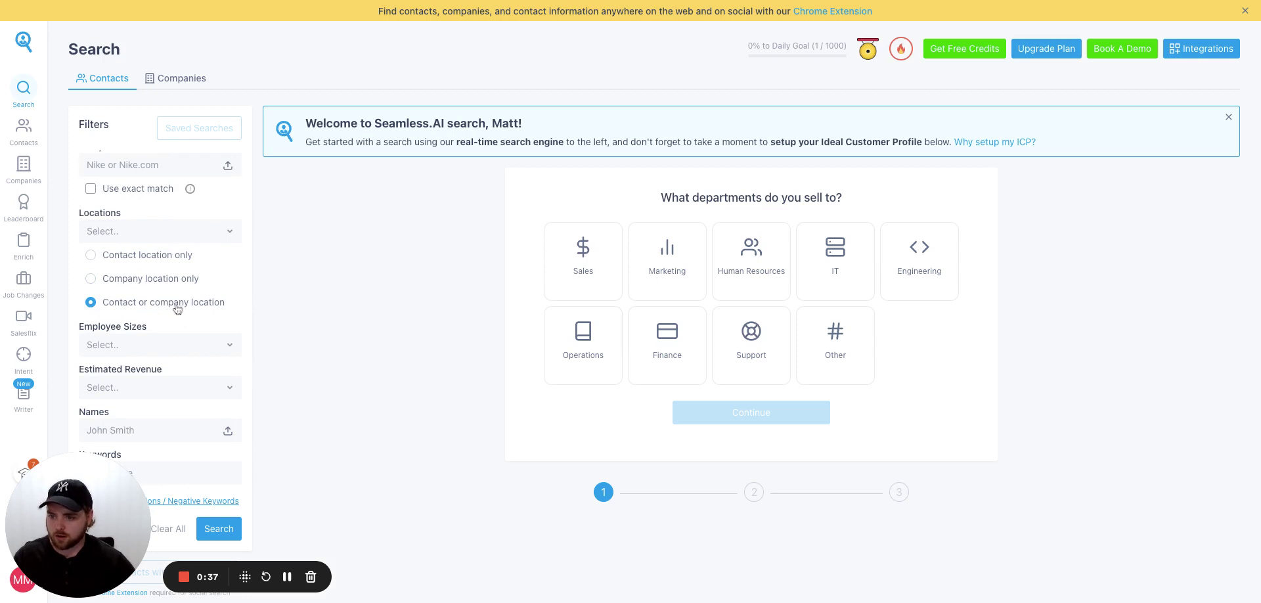
pyautogui.scroll(-1, 176, 314)
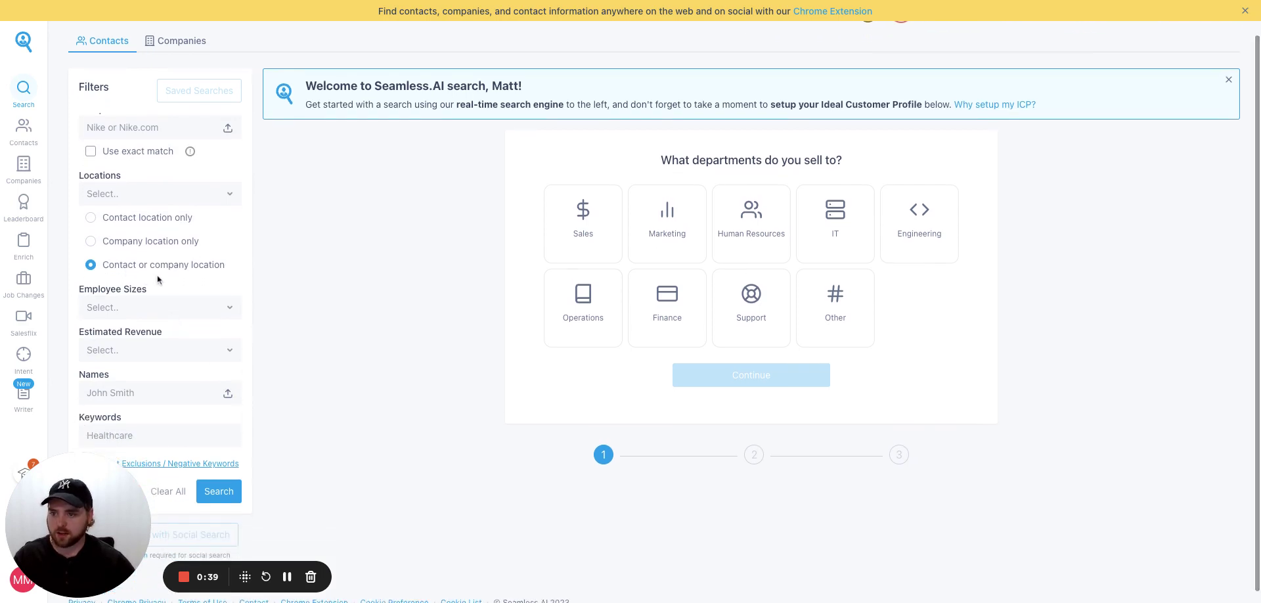
pyautogui.click(125, 197)
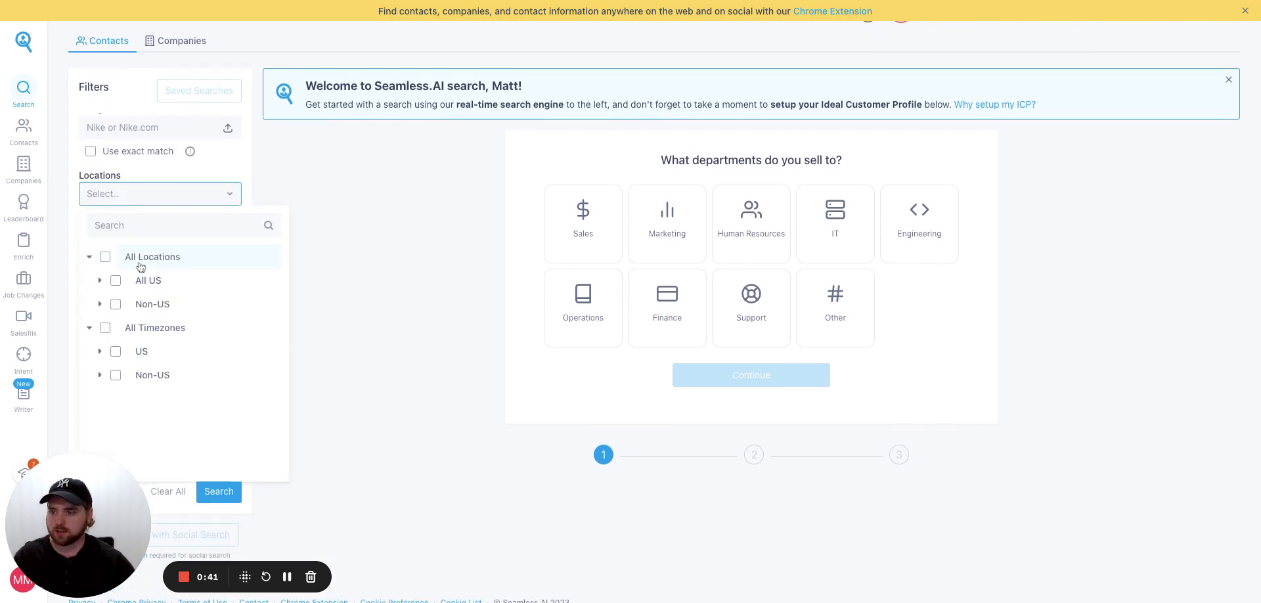
pyautogui.click(100, 281)
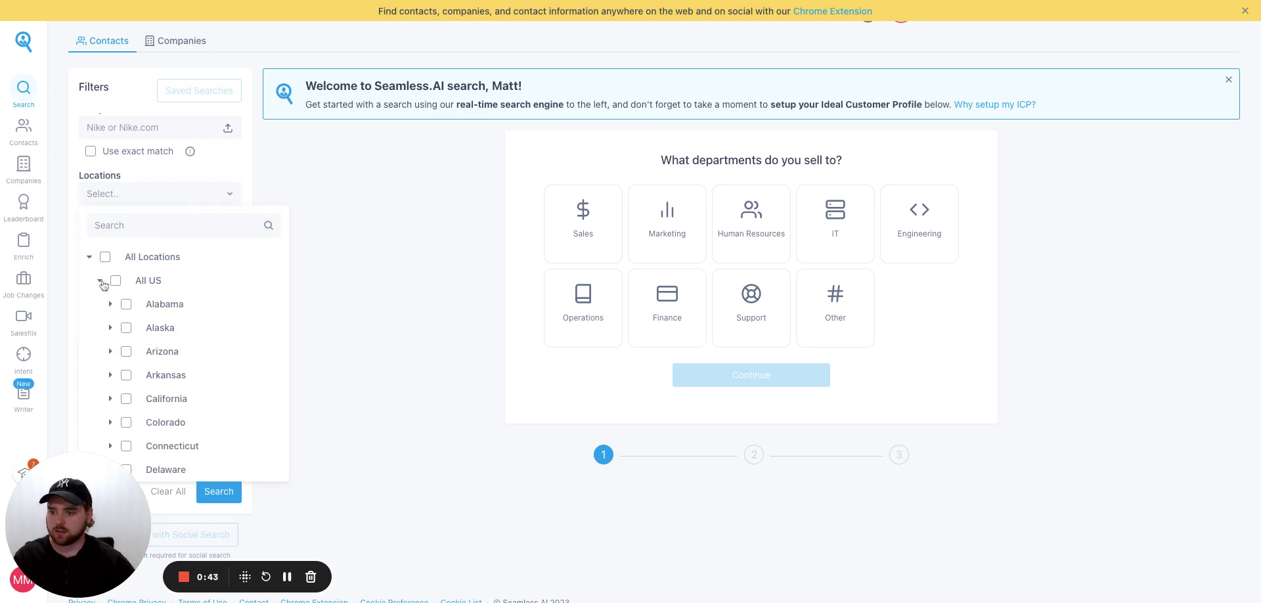
pyautogui.scroll(-3, 182, 350)
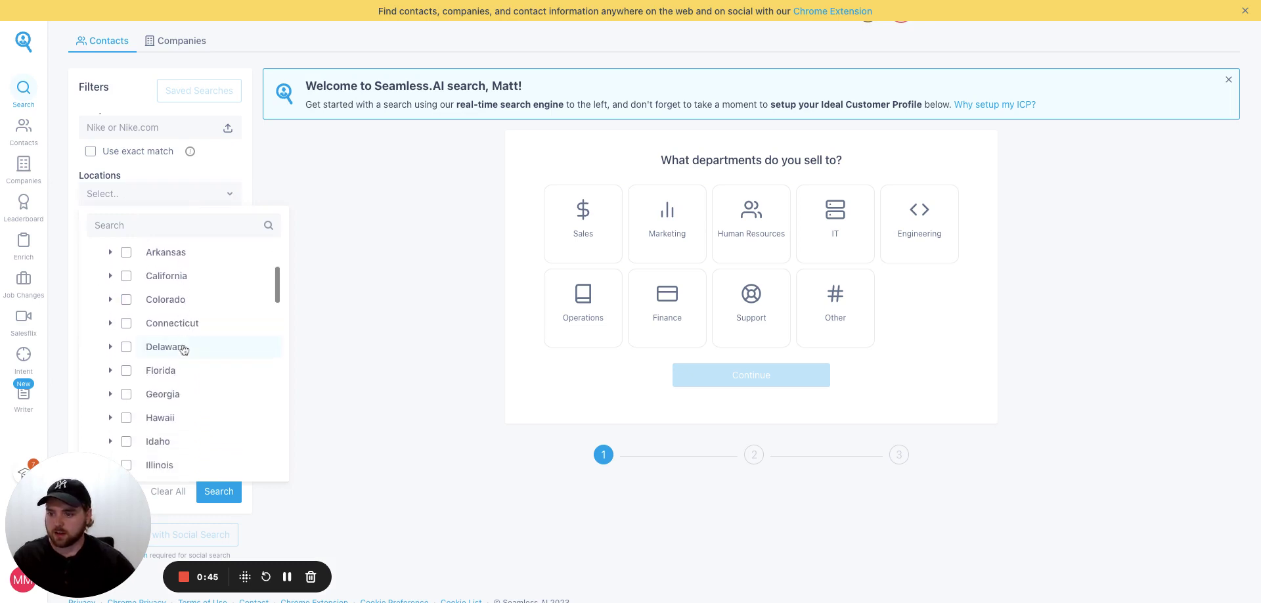
pyautogui.scroll(-3, 182, 349)
pyautogui.click(110, 354)
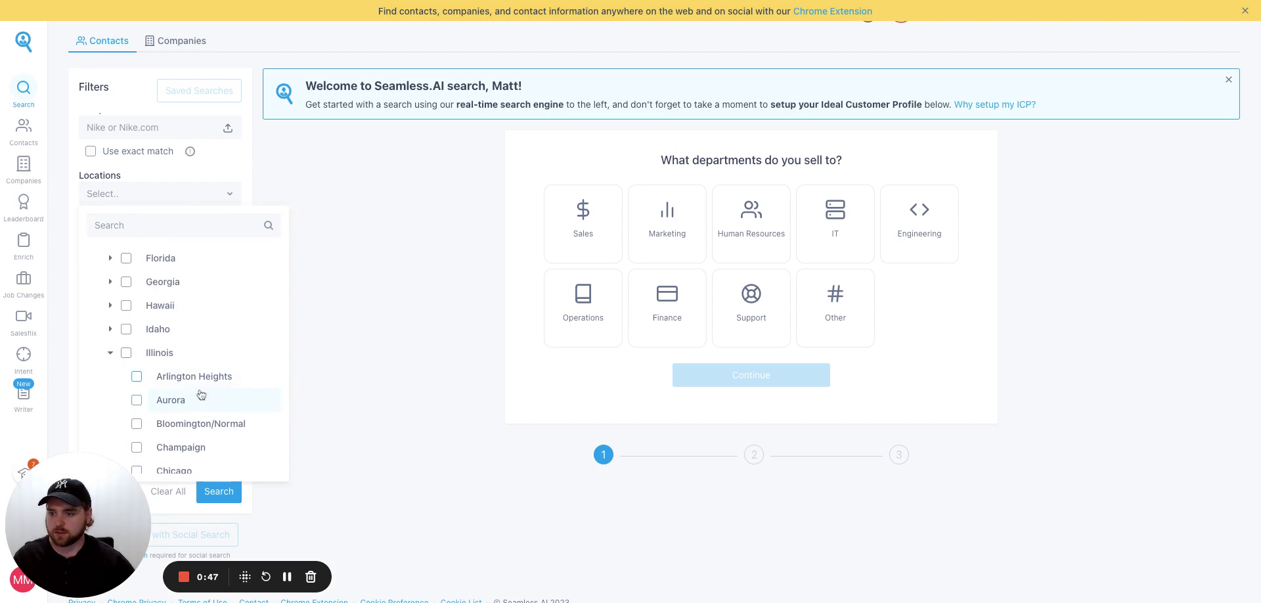
pyautogui.scroll(-3, 201, 394)
pyautogui.click(184, 364)
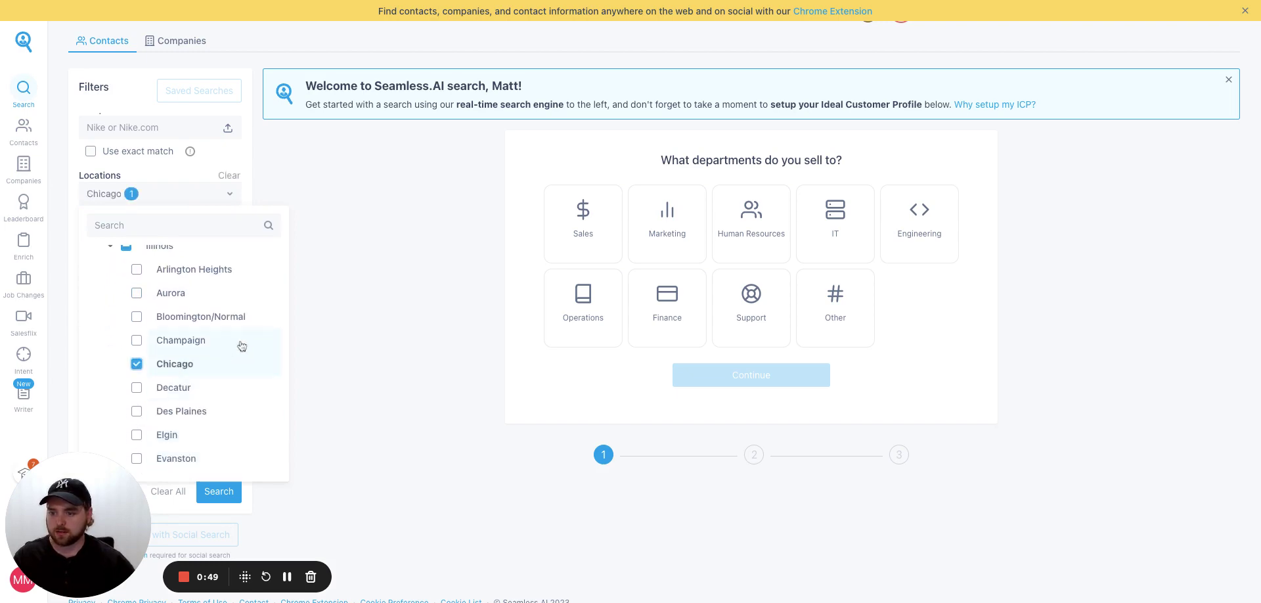
pyautogui.click(324, 332)
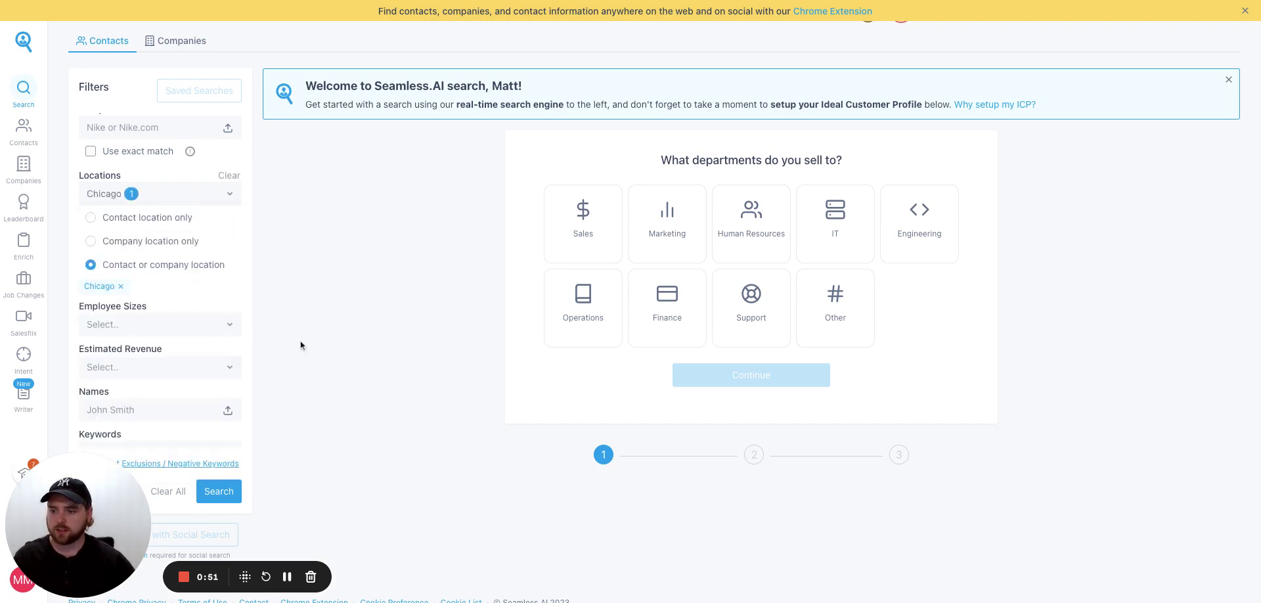
# Step: Run the filtered search and scroll through the 6,000+ Chicago contacts, then back to the top
pyautogui.click(219, 491)
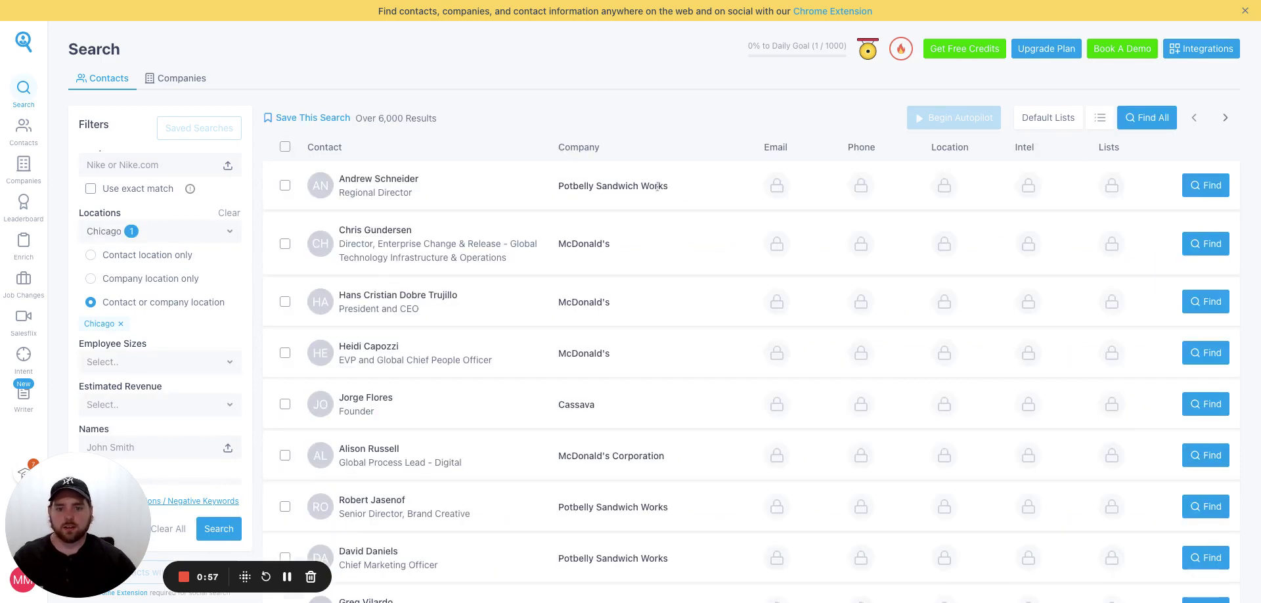
pyautogui.scroll(-1, 576, 363)
pyautogui.scroll(-10, 577, 363)
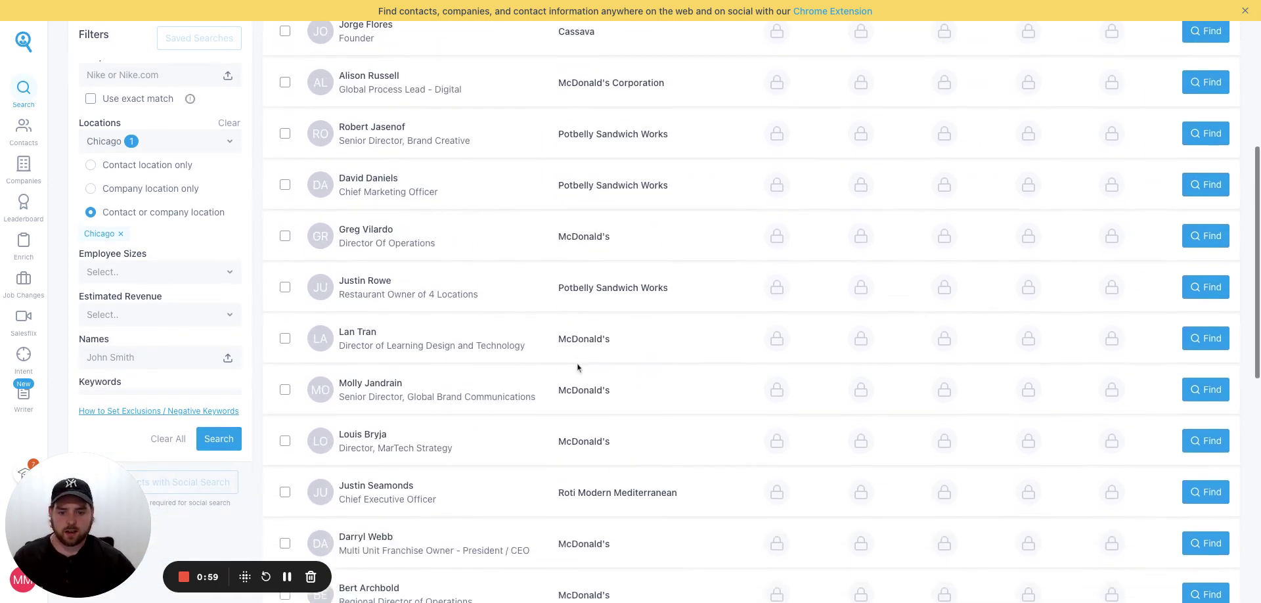
pyautogui.scroll(-4, 501, 322)
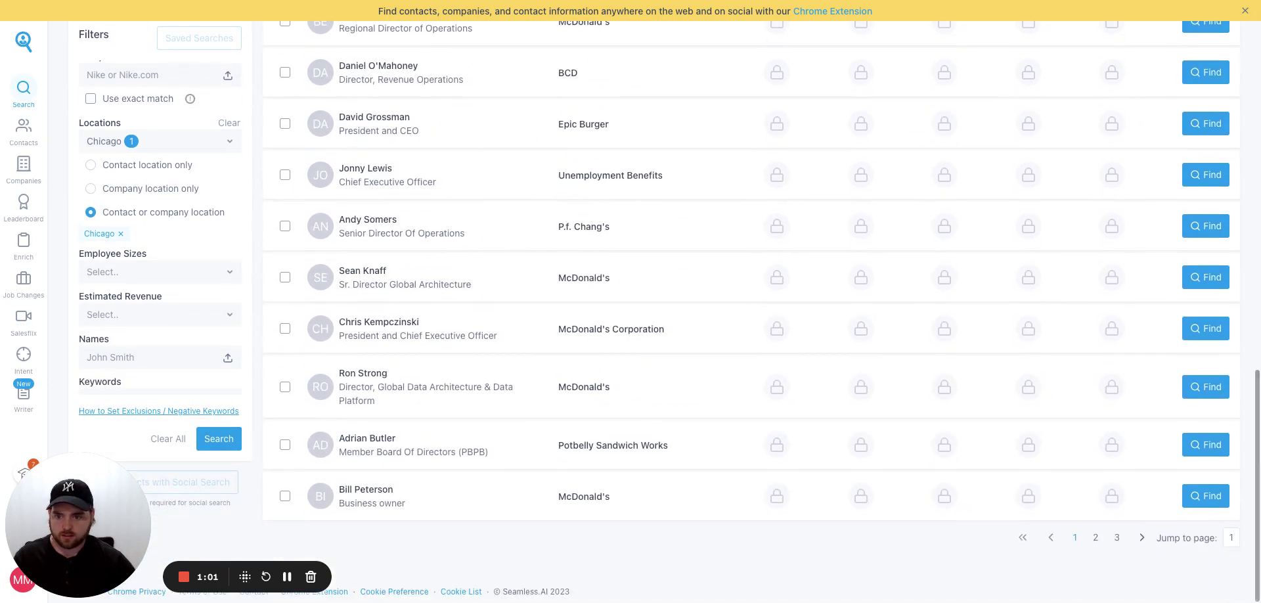
pyautogui.scroll(4, 500, 321)
pyautogui.scroll(2, 500, 322)
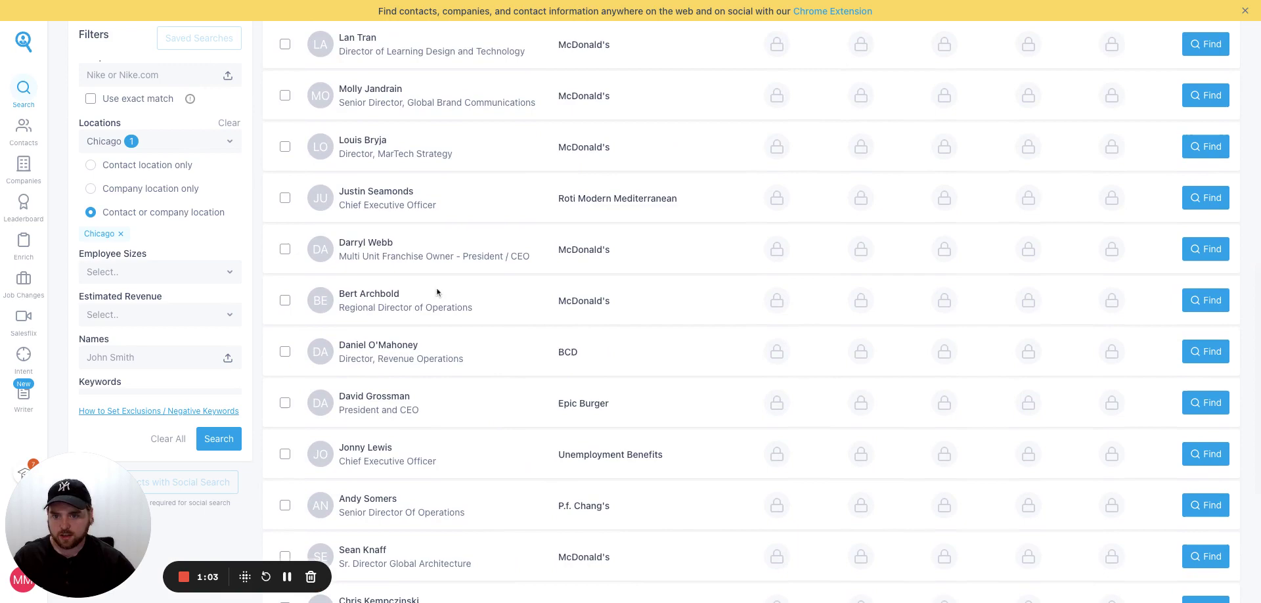
pyautogui.scroll(3, 509, 276)
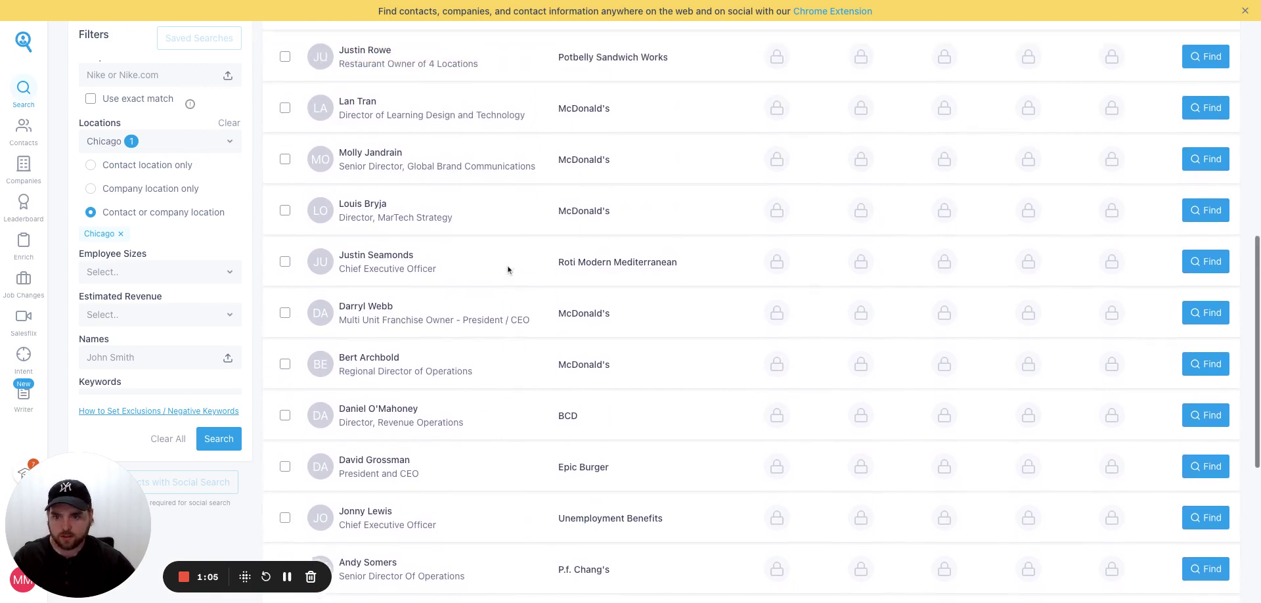
pyautogui.scroll(2, 552, 227)
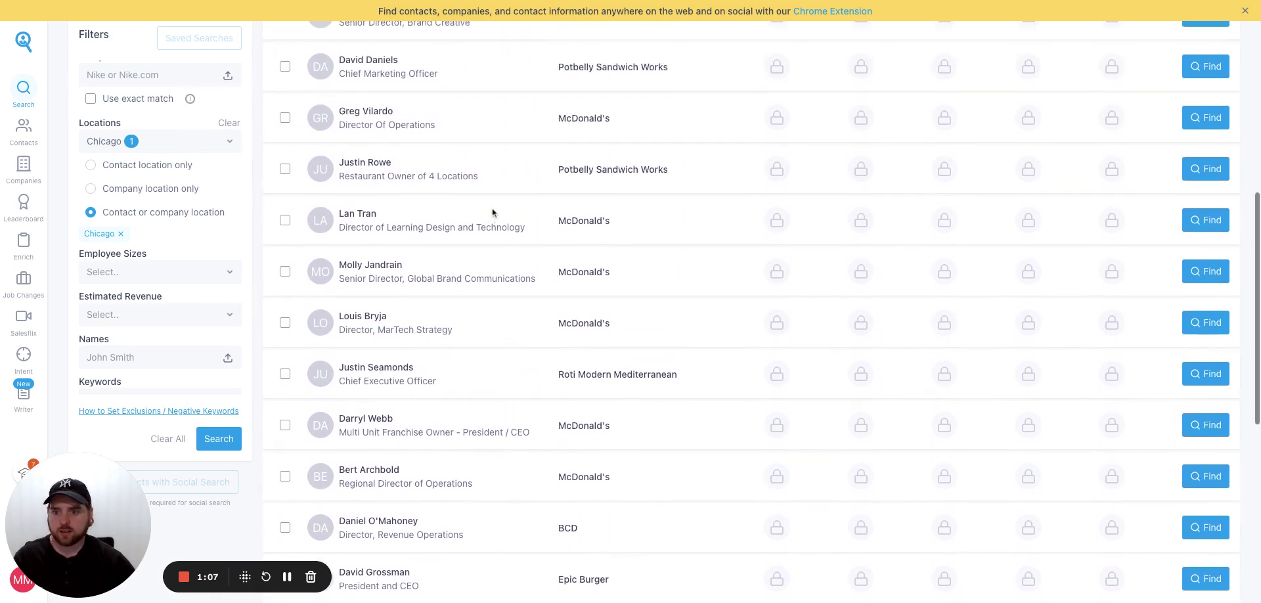
pyautogui.scroll(2, 492, 211)
pyautogui.scroll(10, 492, 211)
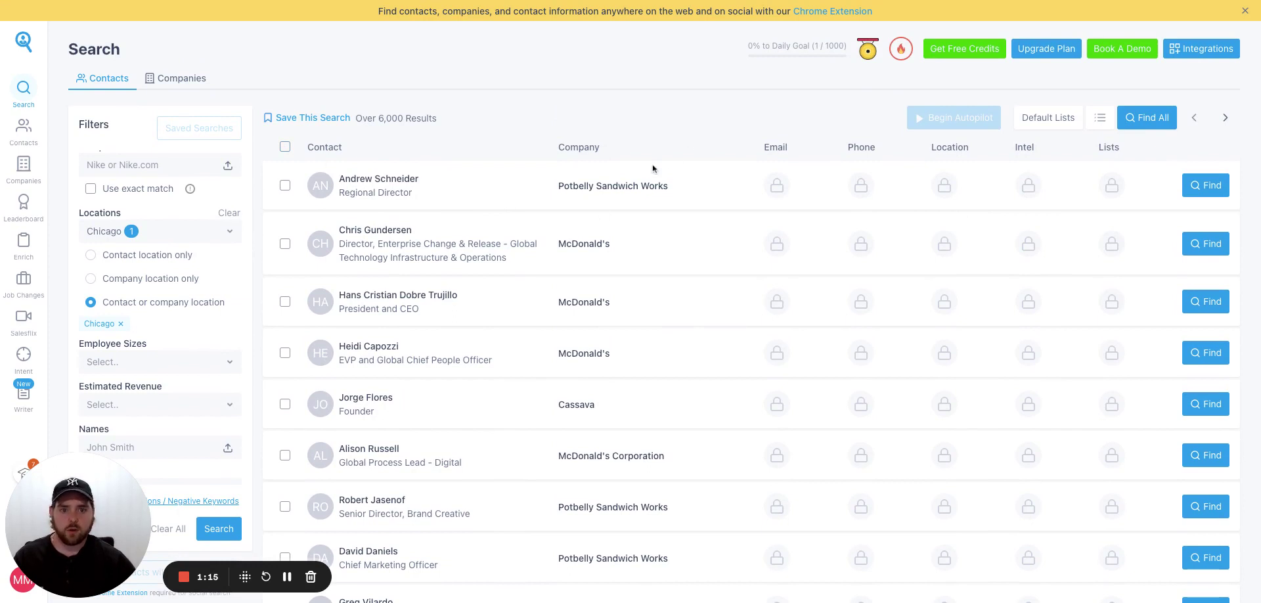
# Step: Reveal the first contact's details, the Potbelly regional director, and copy the email
pyautogui.click(284, 190)
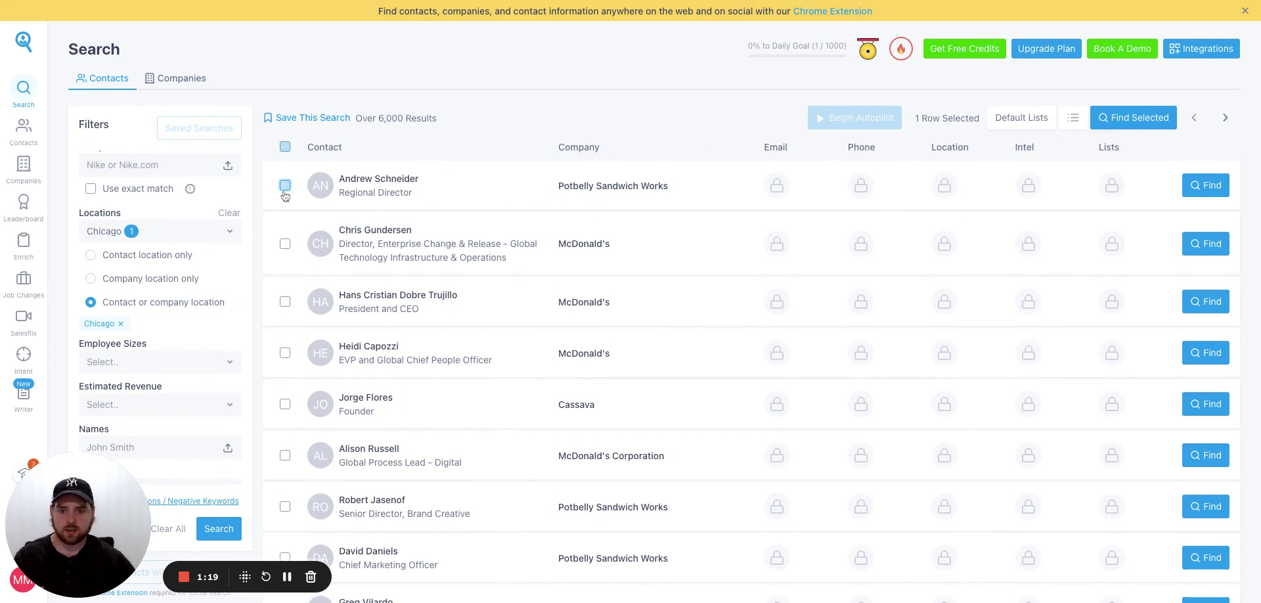
pyautogui.click(1131, 118)
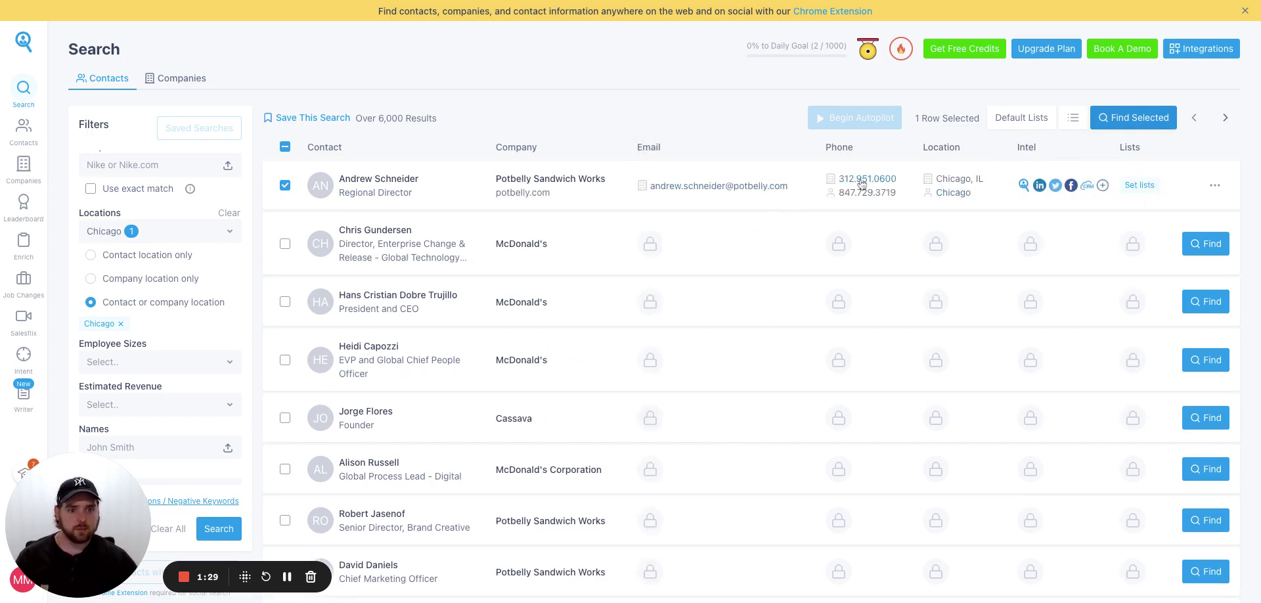
pyautogui.moveTo(755, 187)
pyautogui.click(789, 162)
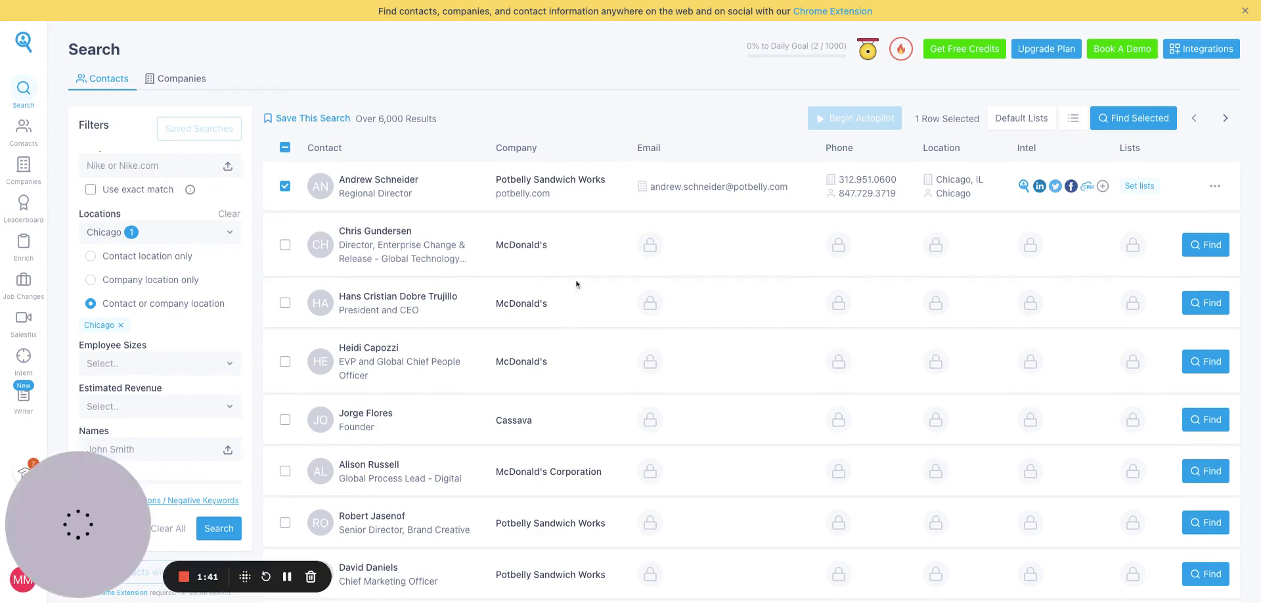
pyautogui.scroll(-12, 575, 278)
pyautogui.scroll(-3, 575, 278)
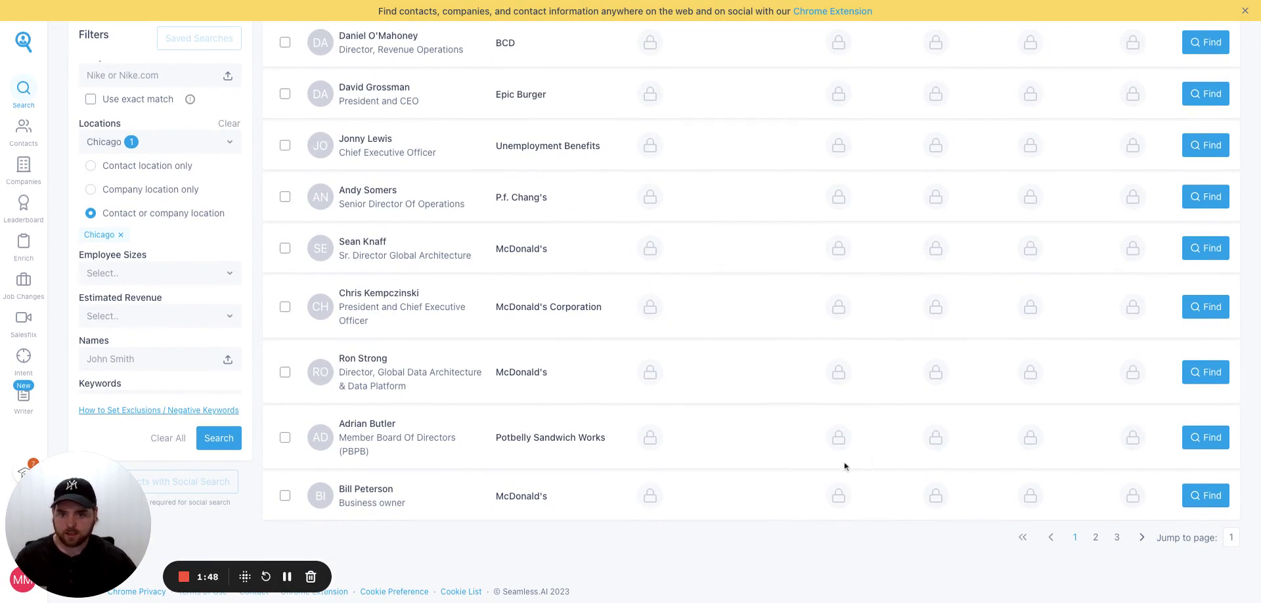
# Step: Reveal the P.F. Chang's senior director of operations' details and copy the email
pyautogui.click(285, 197)
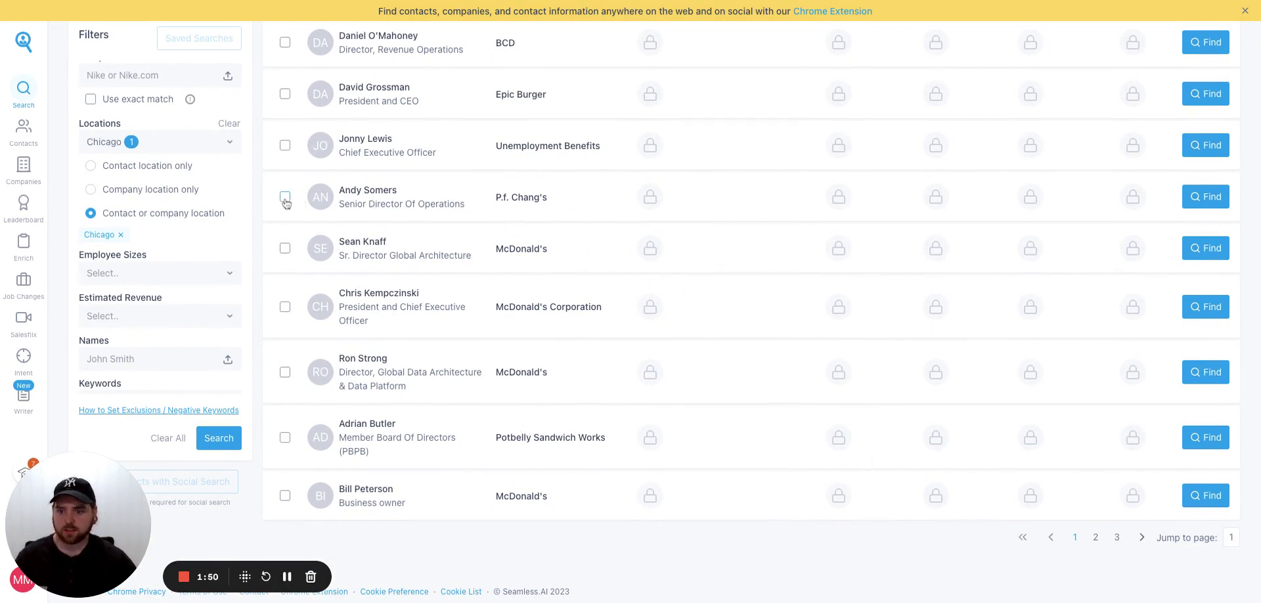
pyautogui.click(1206, 196)
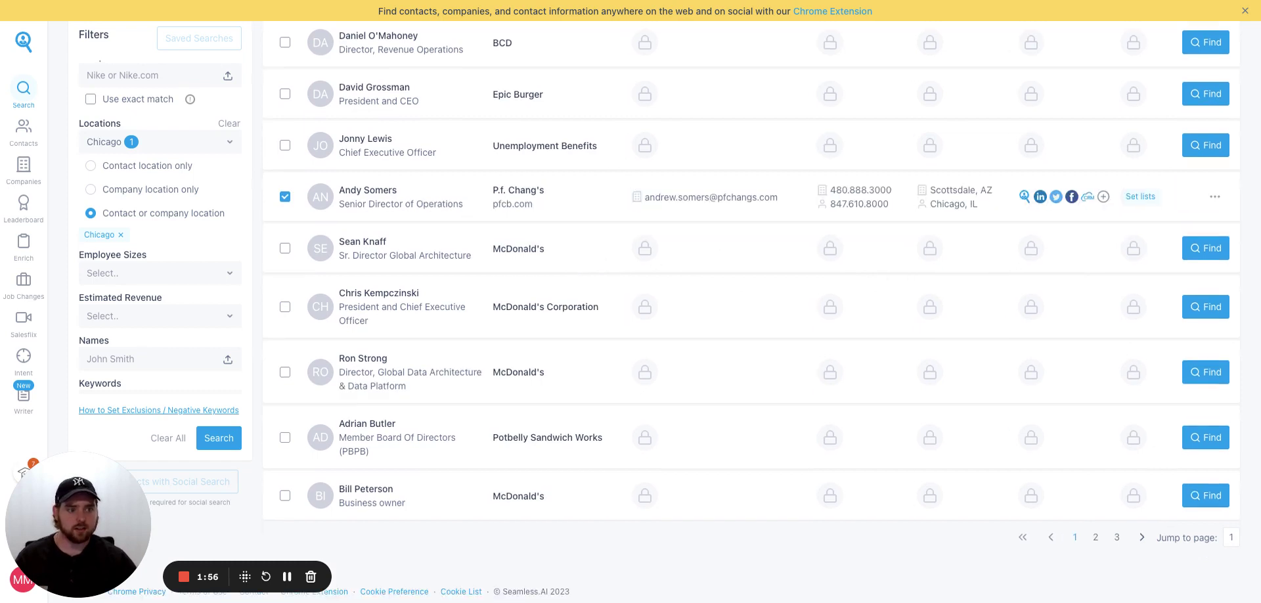
pyautogui.moveTo(762, 197)
pyautogui.click(781, 173)
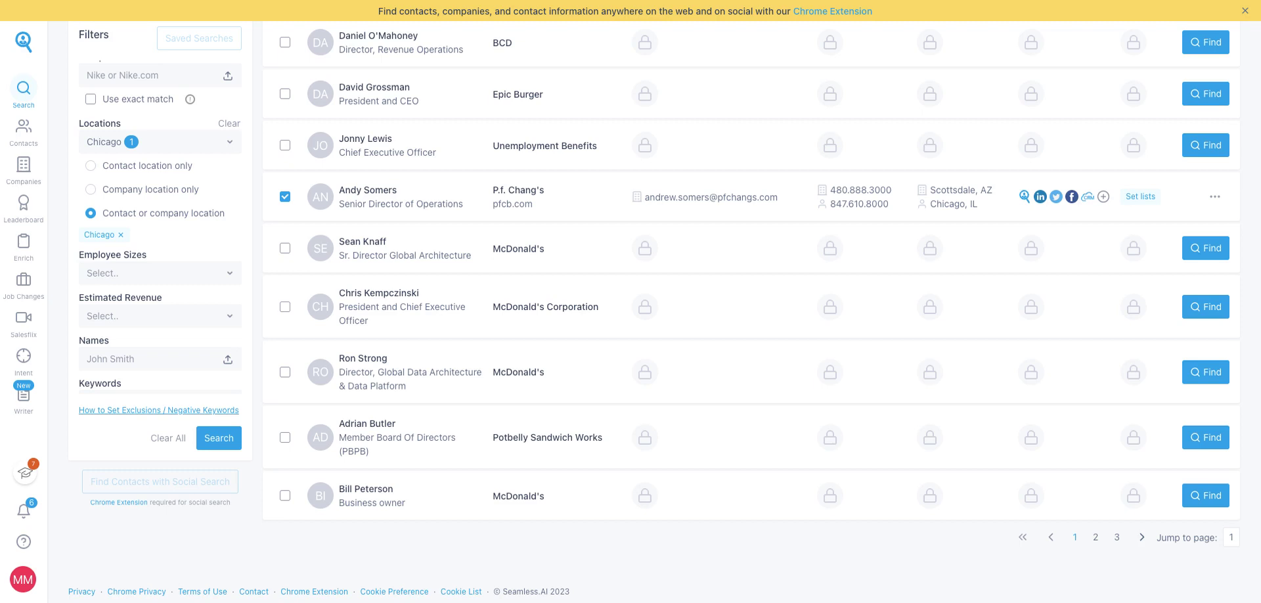
# Step: Remove the Restaurants industry filter from the search
pyautogui.scroll(10, 562, 145)
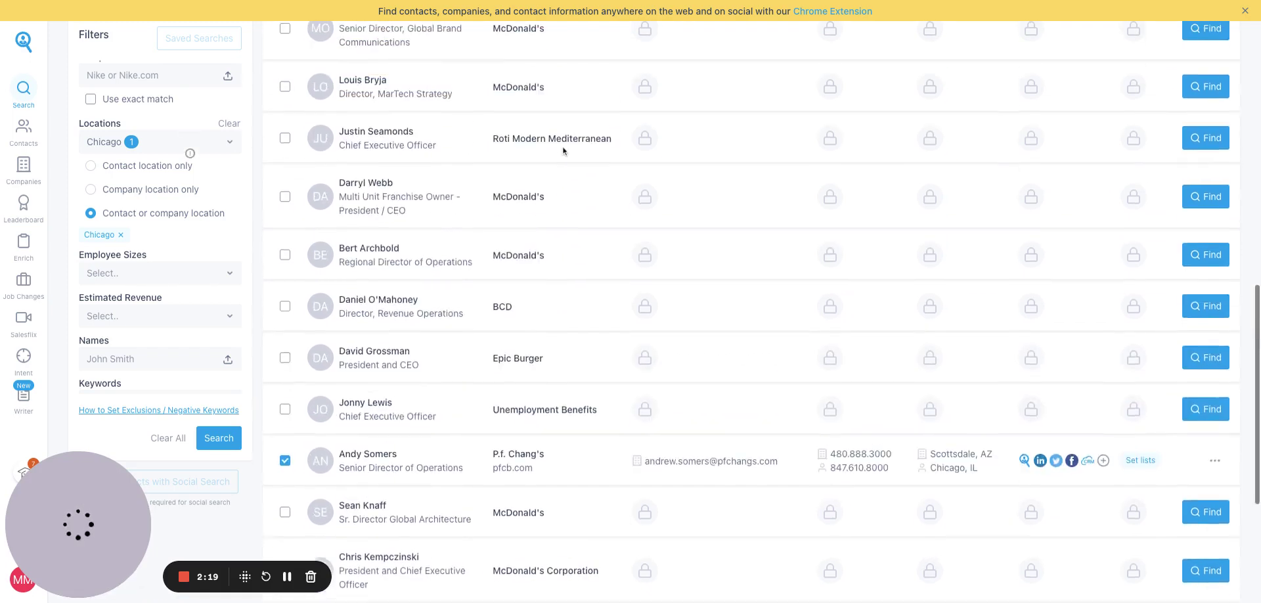
pyautogui.scroll(6, 562, 145)
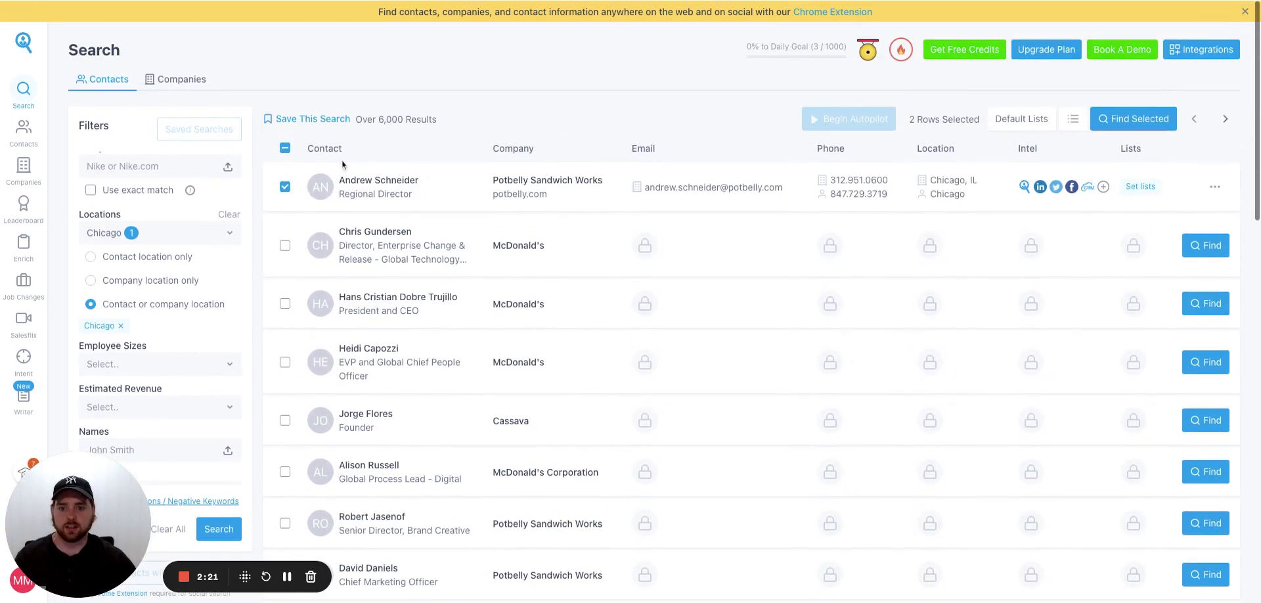
pyautogui.scroll(-1, 168, 260)
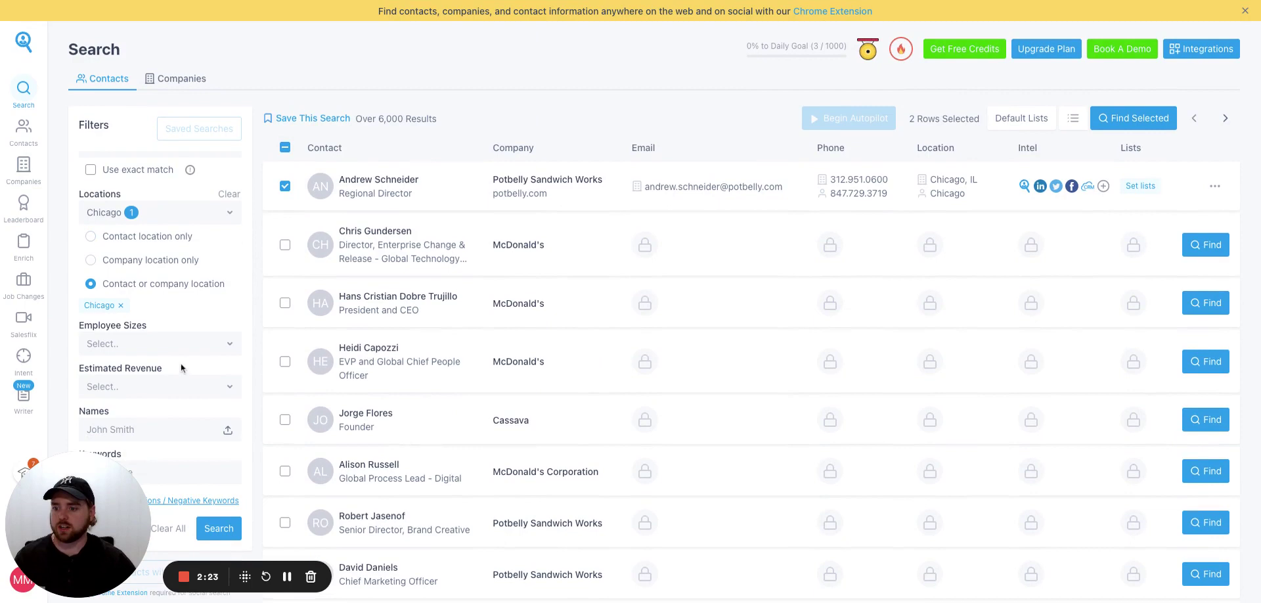
pyautogui.scroll(-3, 180, 364)
pyautogui.scroll(3, 155, 269)
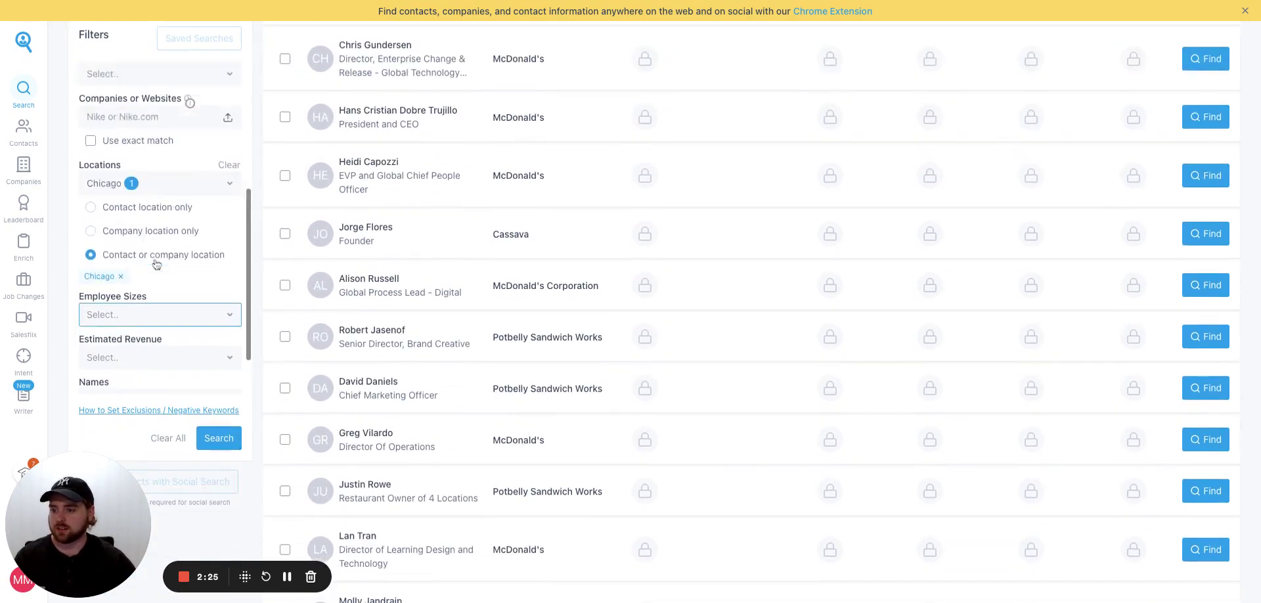
pyautogui.scroll(2, 158, 259)
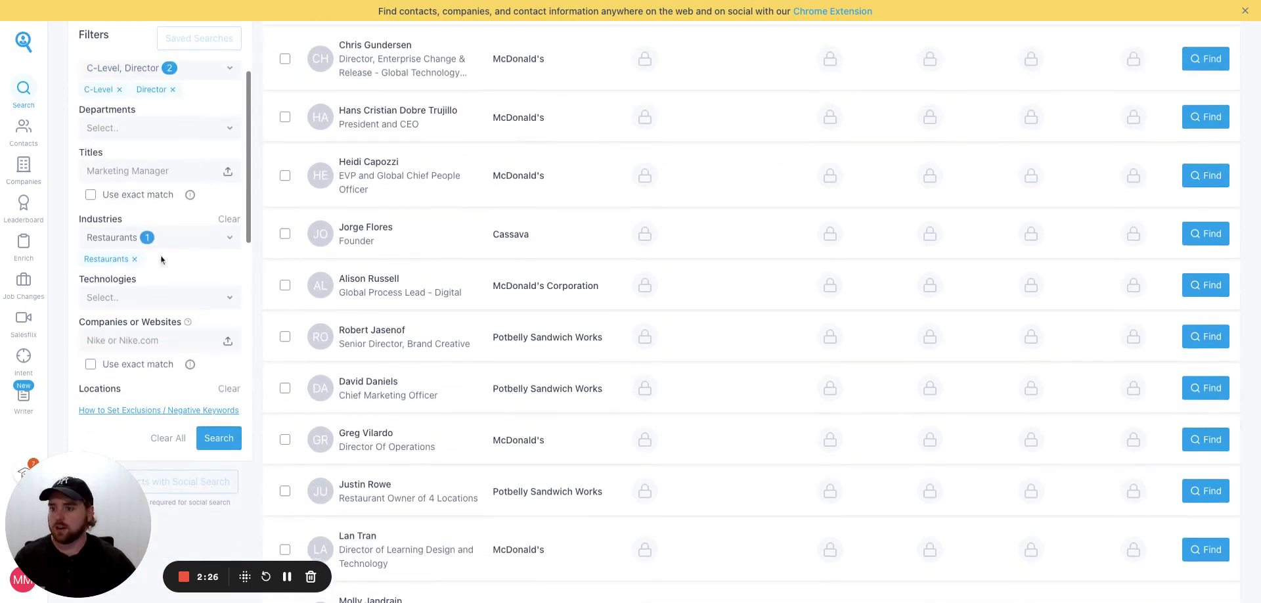
pyautogui.click(201, 247)
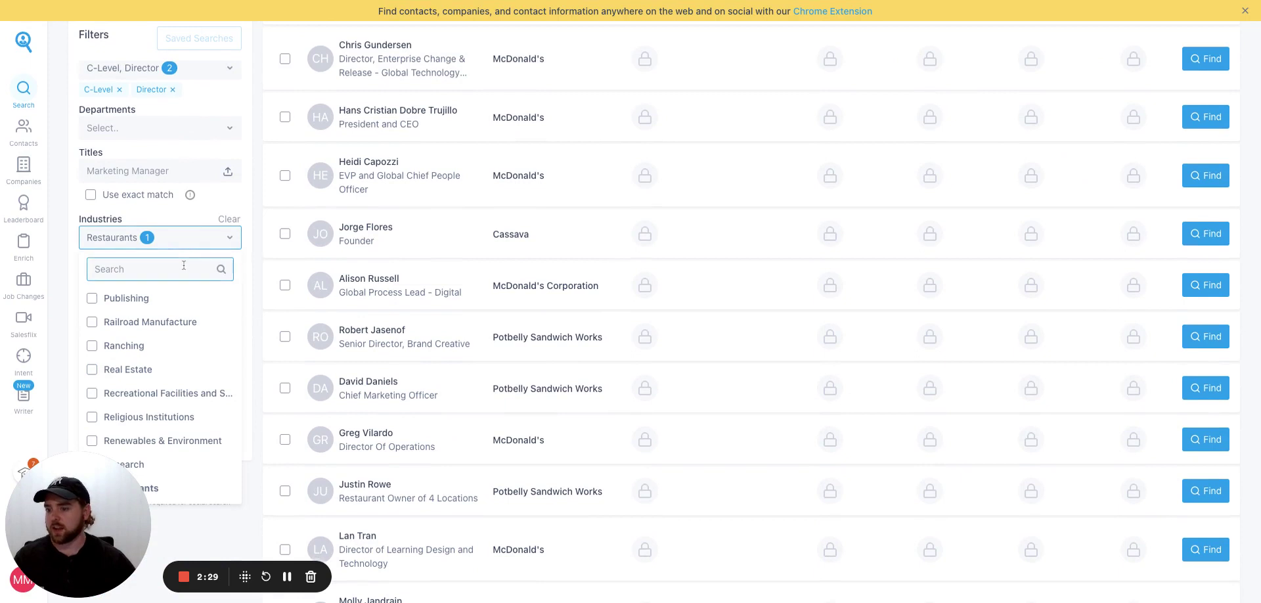
pyautogui.click(184, 266)
pyautogui.write('pressure')
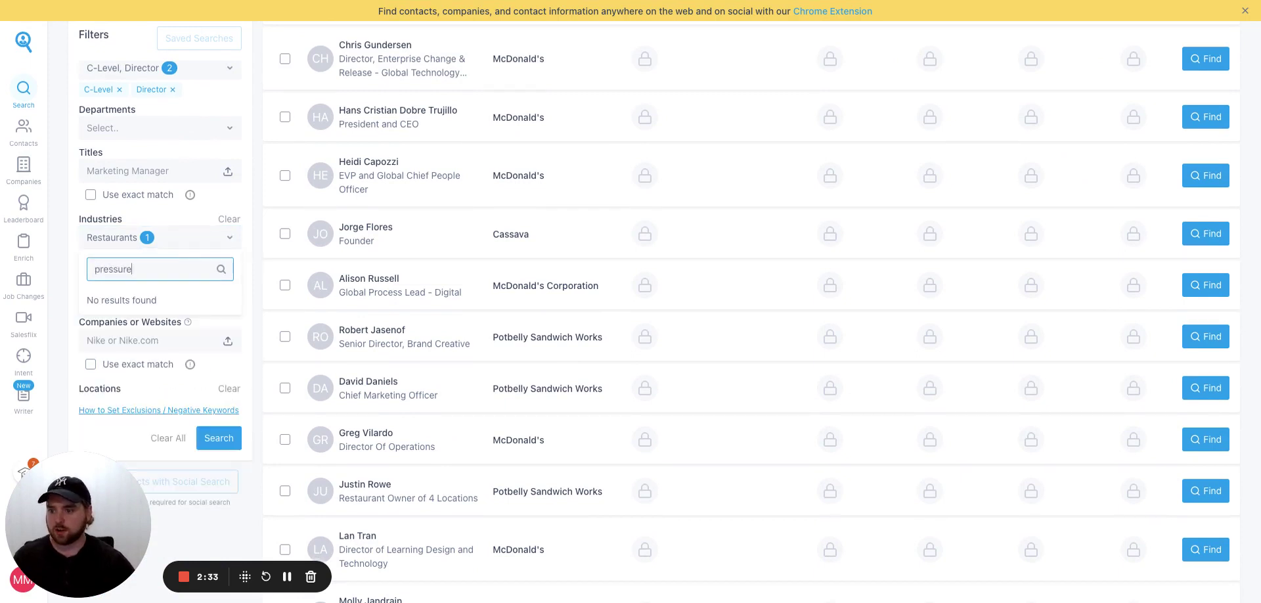
pyautogui.press('BackSpace')
pyautogui.press('BackSpace')
pyautogui.press('BackSpace')
pyautogui.press('BackSpace')
pyautogui.press('BackSpace')
pyautogui.press('BackSpace')
pyautogui.press('BackSpace')
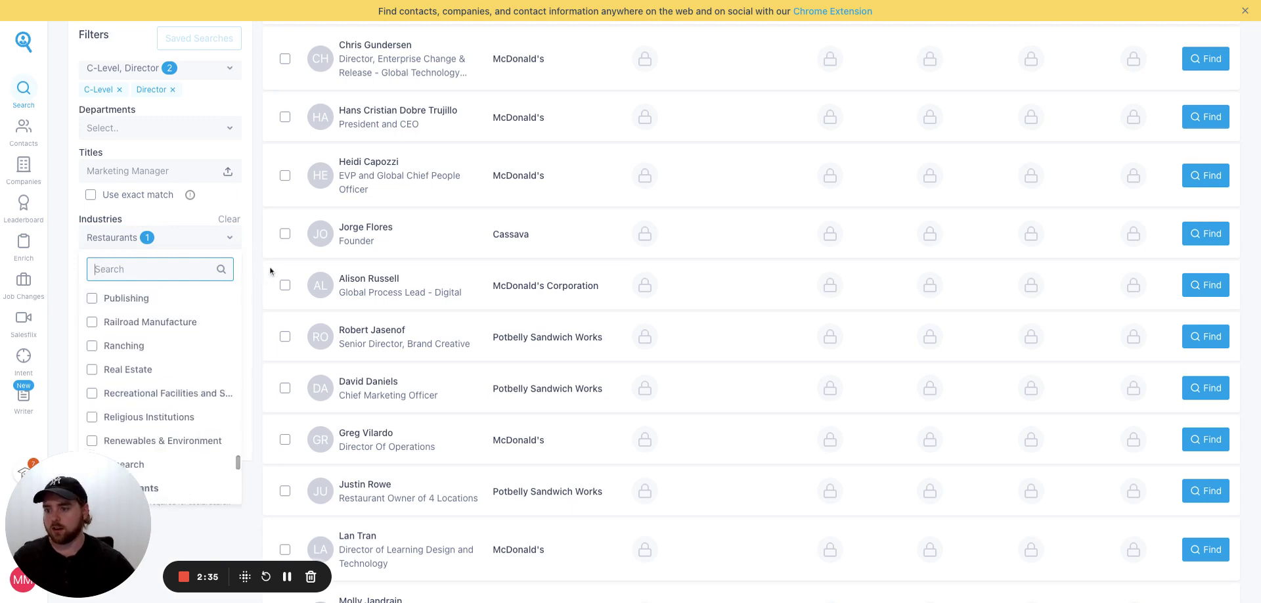
pyautogui.click(231, 242)
pyautogui.click(229, 220)
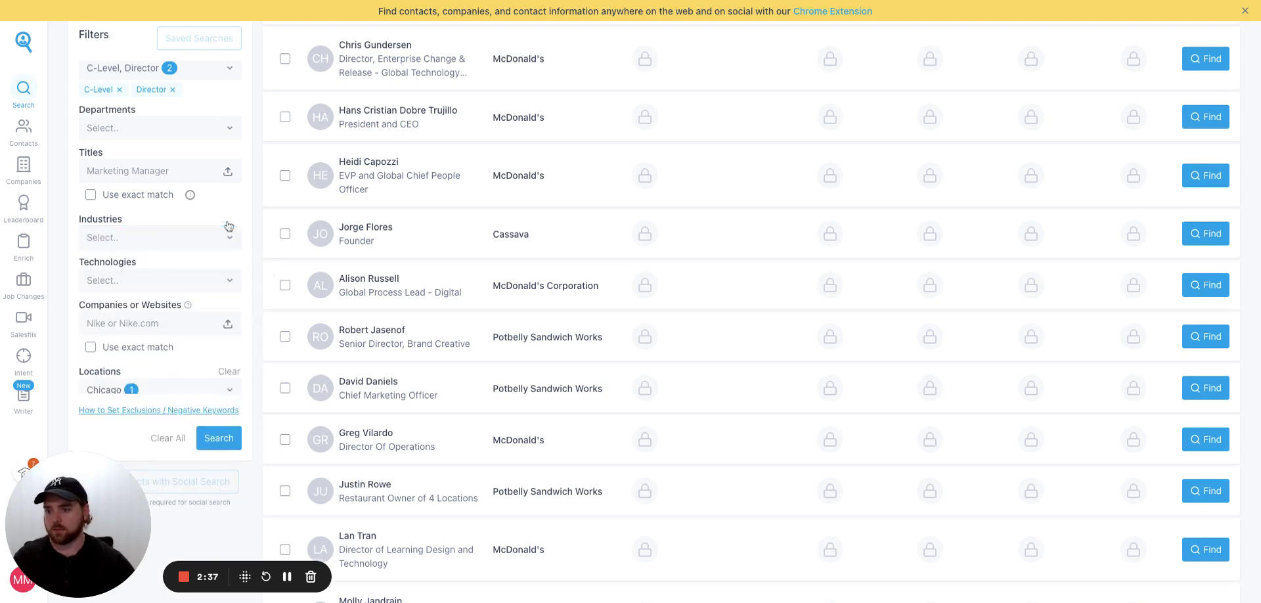
# Step: Add 'pressure washing' as a keyword and rerun the search
pyautogui.scroll(-8, 201, 285)
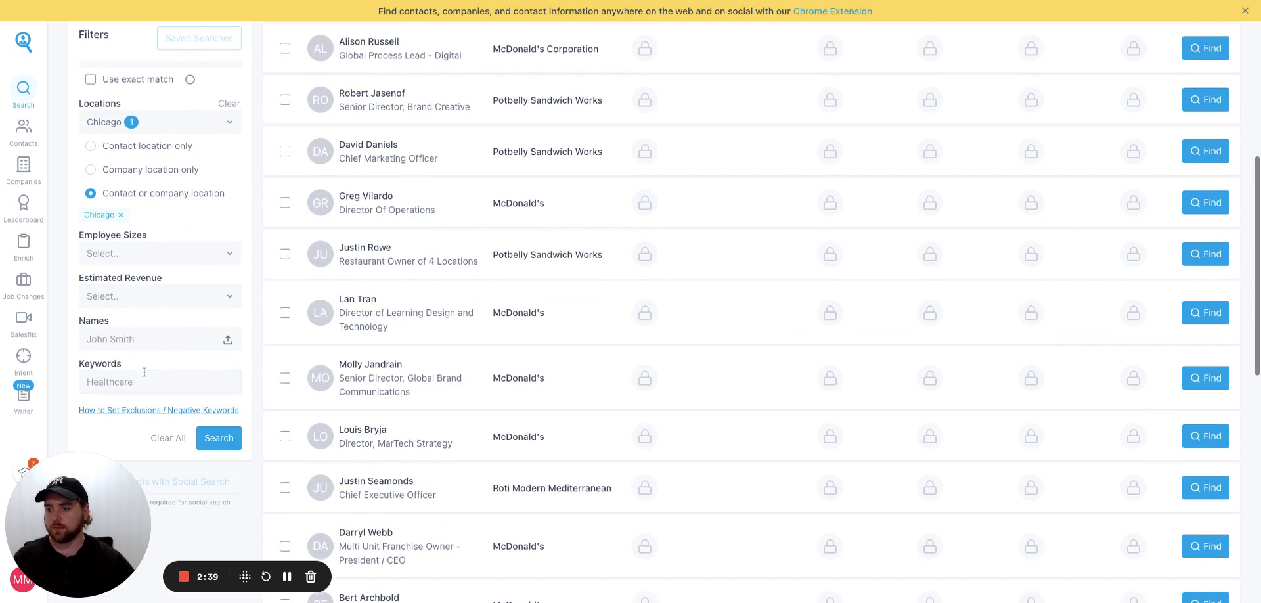
pyautogui.click(144, 383)
pyautogui.write('pressure washing')
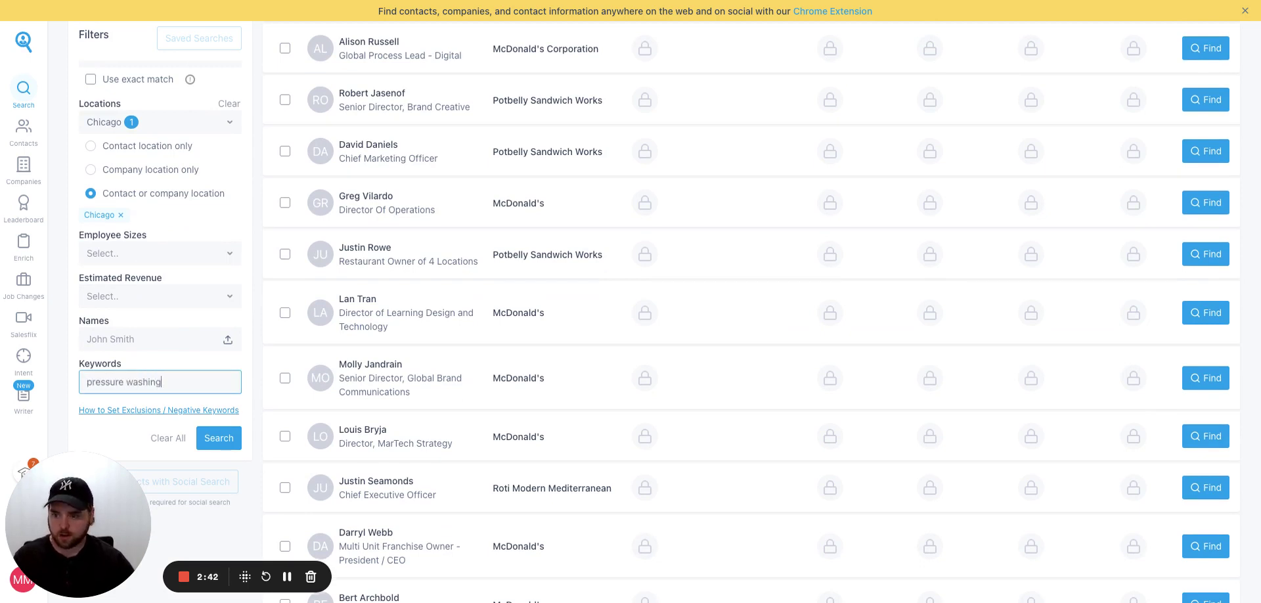
pyautogui.press('Return')
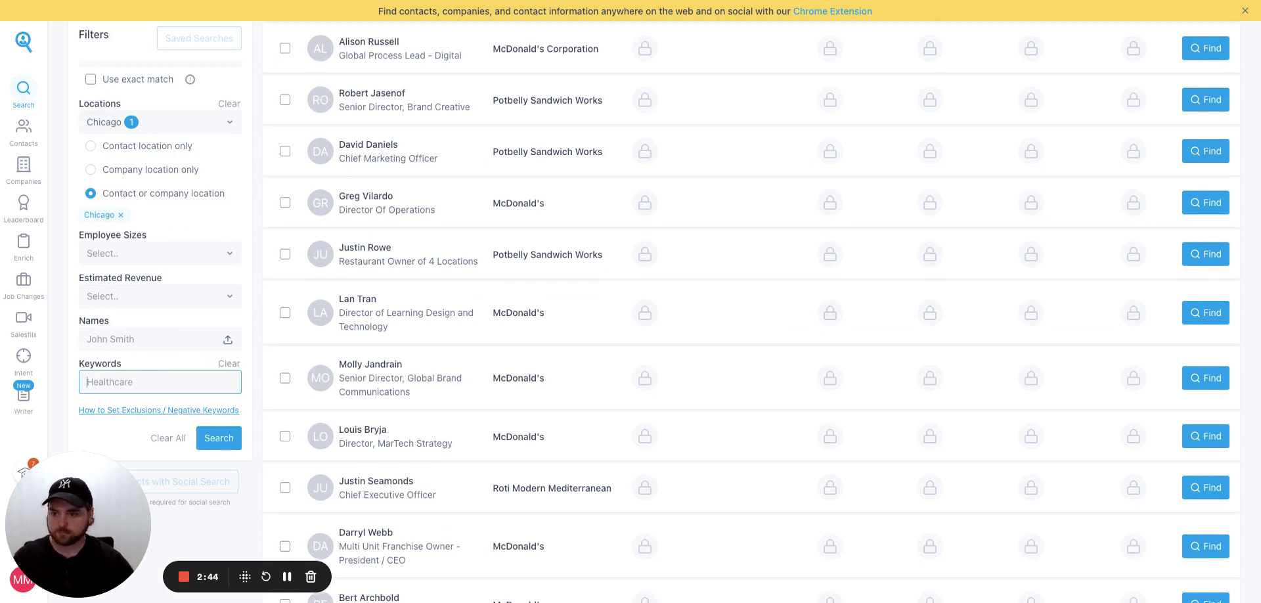
pyautogui.click(218, 438)
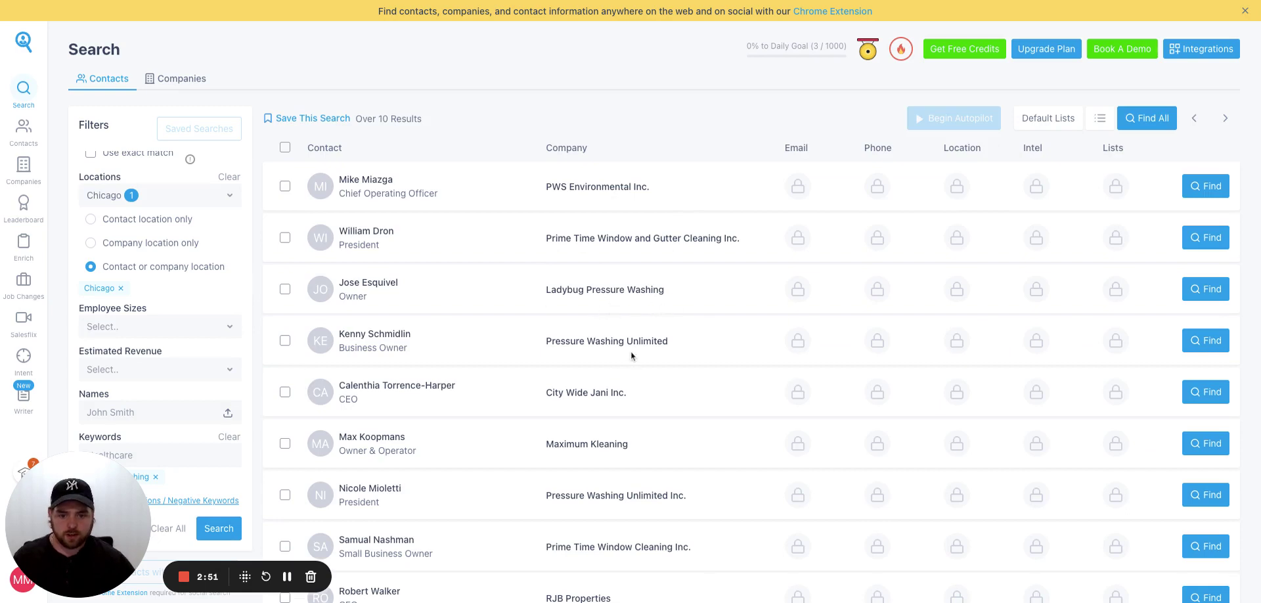
pyautogui.scroll(-3, 630, 350)
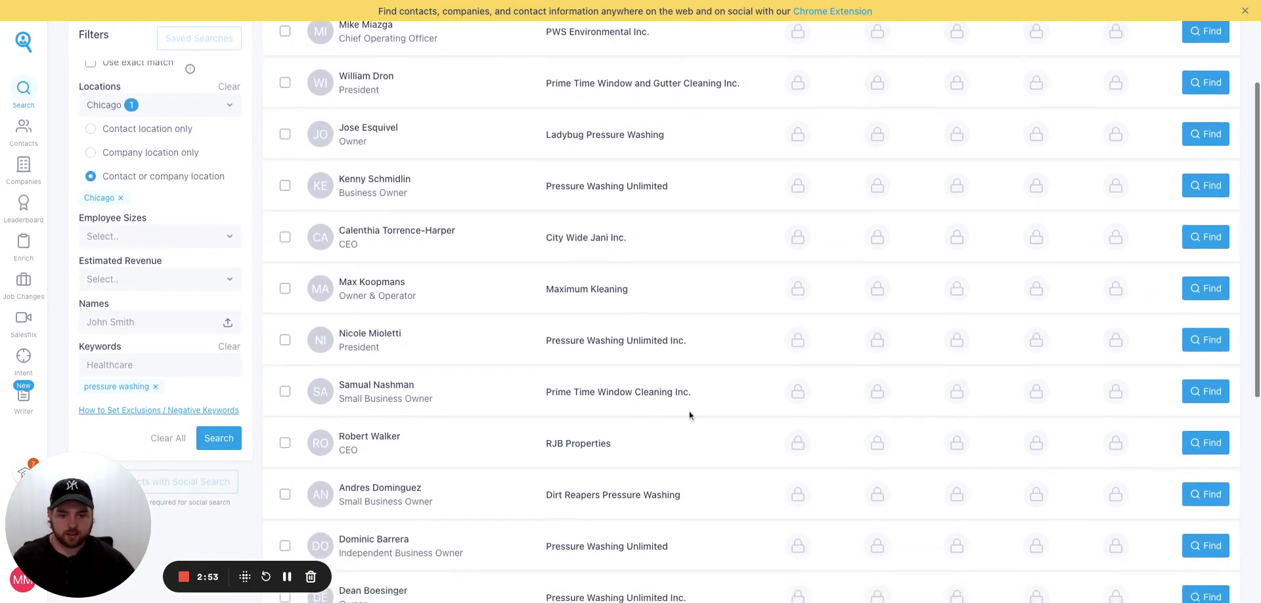
pyautogui.scroll(-2, 683, 414)
pyautogui.scroll(-2, 676, 427)
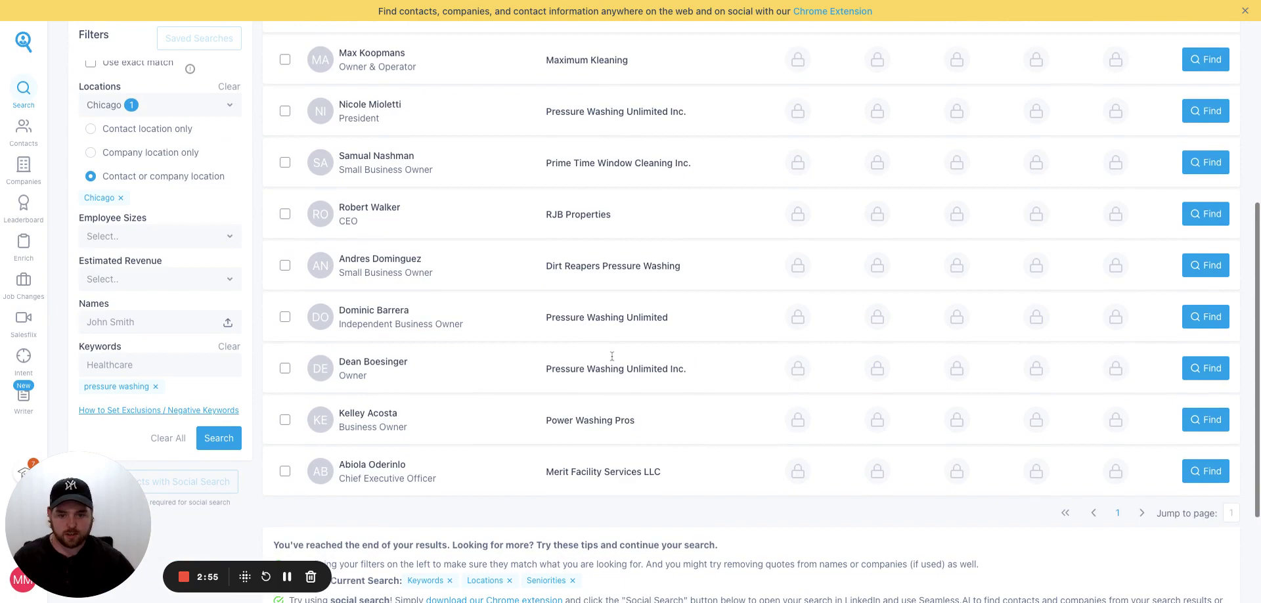
pyautogui.scroll(5, 577, 404)
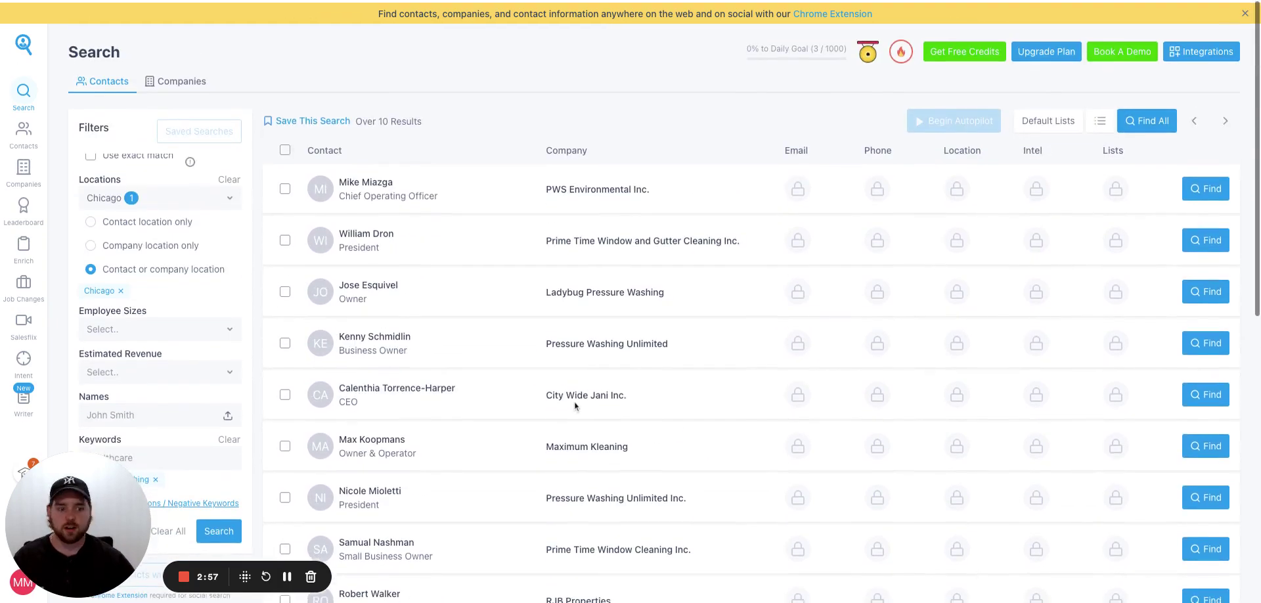
pyautogui.scroll(-4, 591, 420)
pyautogui.scroll(-4, 599, 420)
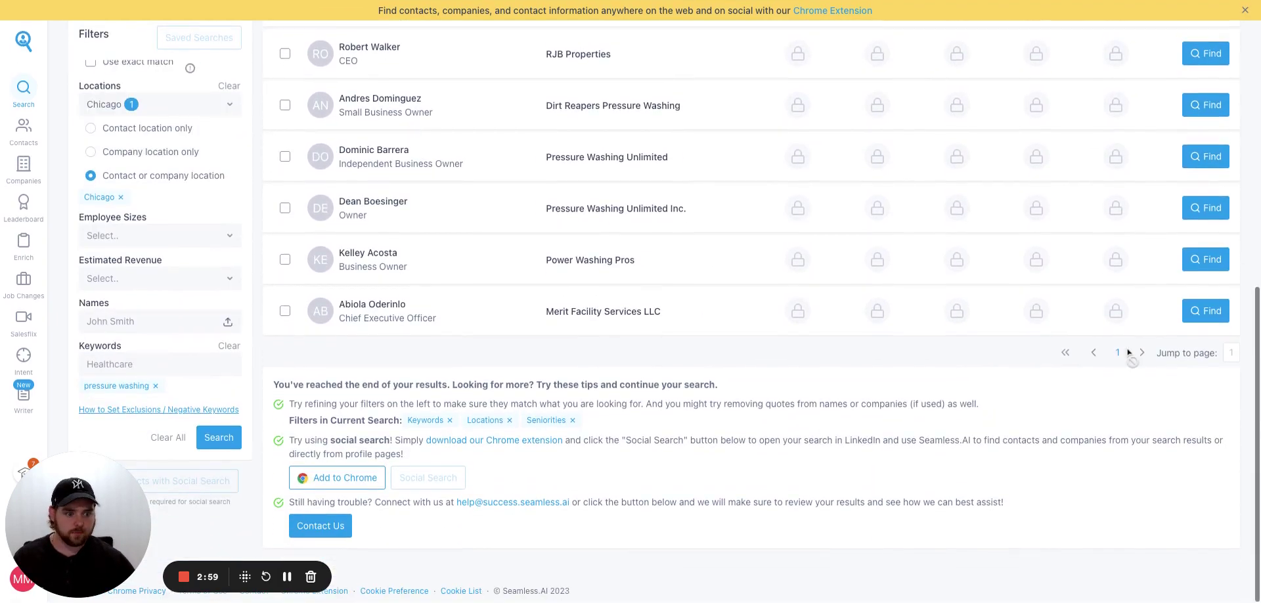
pyautogui.scroll(4, 551, 312)
pyautogui.scroll(5, 552, 313)
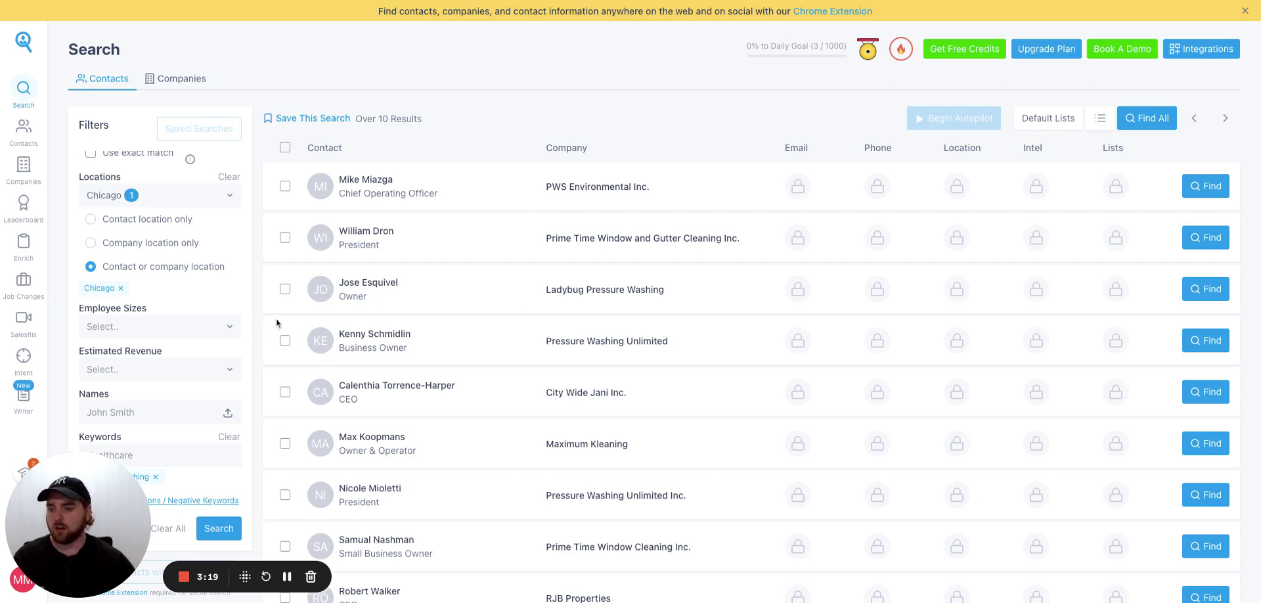
pyautogui.scroll(-10, 276, 318)
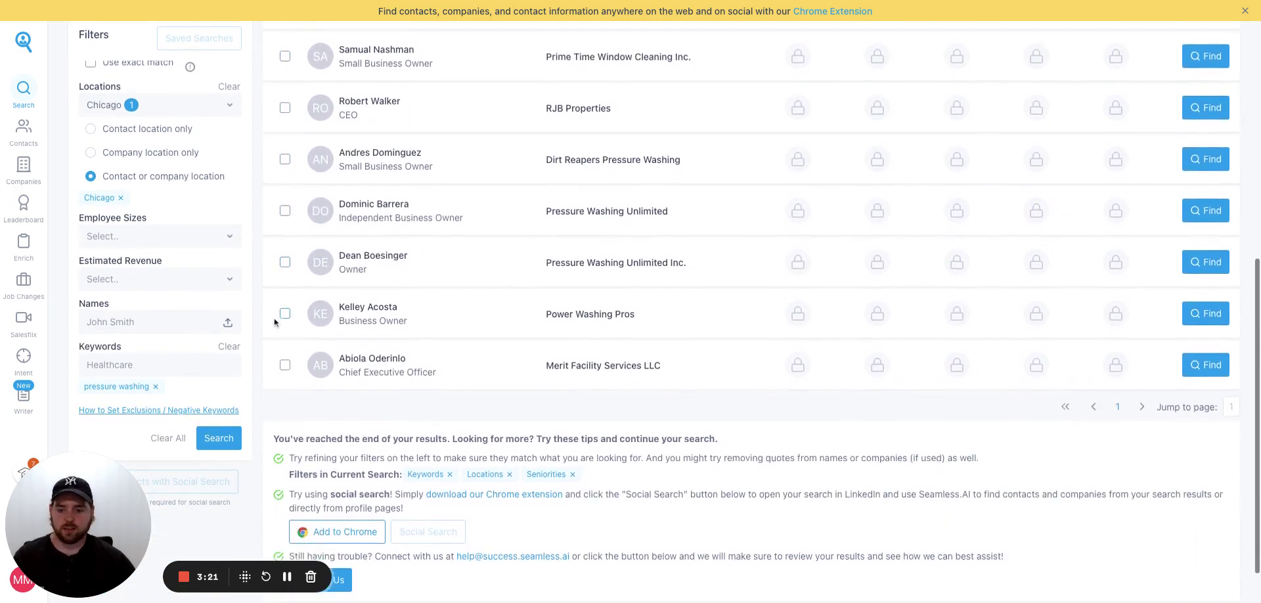
pyautogui.scroll(10, 274, 322)
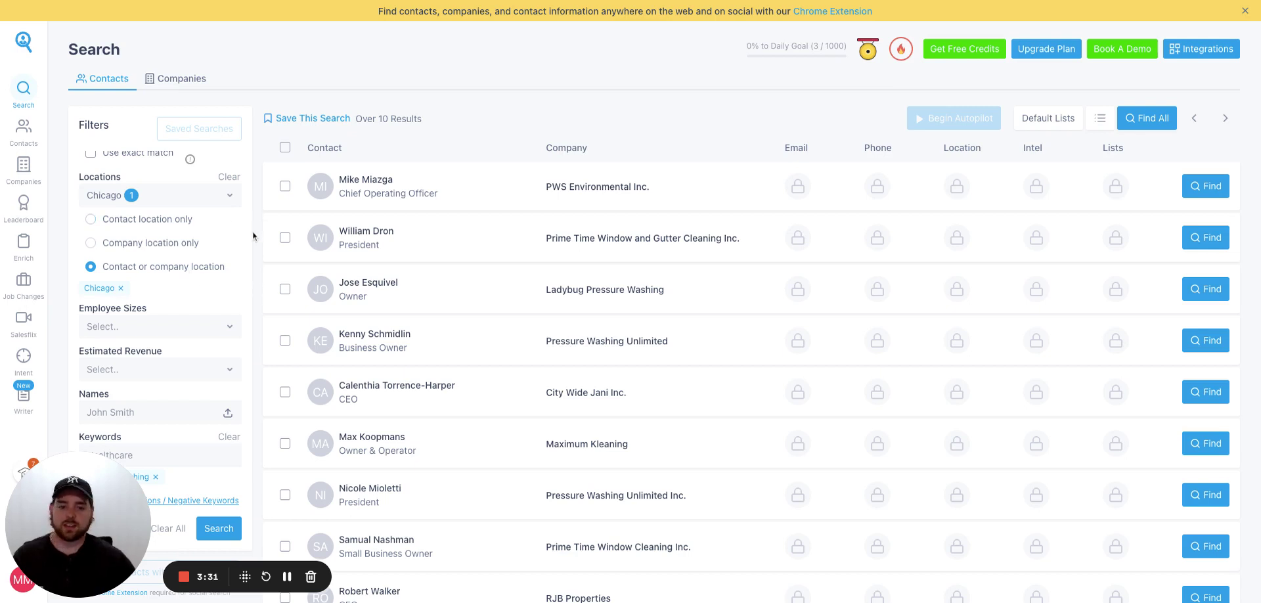
pyautogui.scroll(-1, 254, 235)
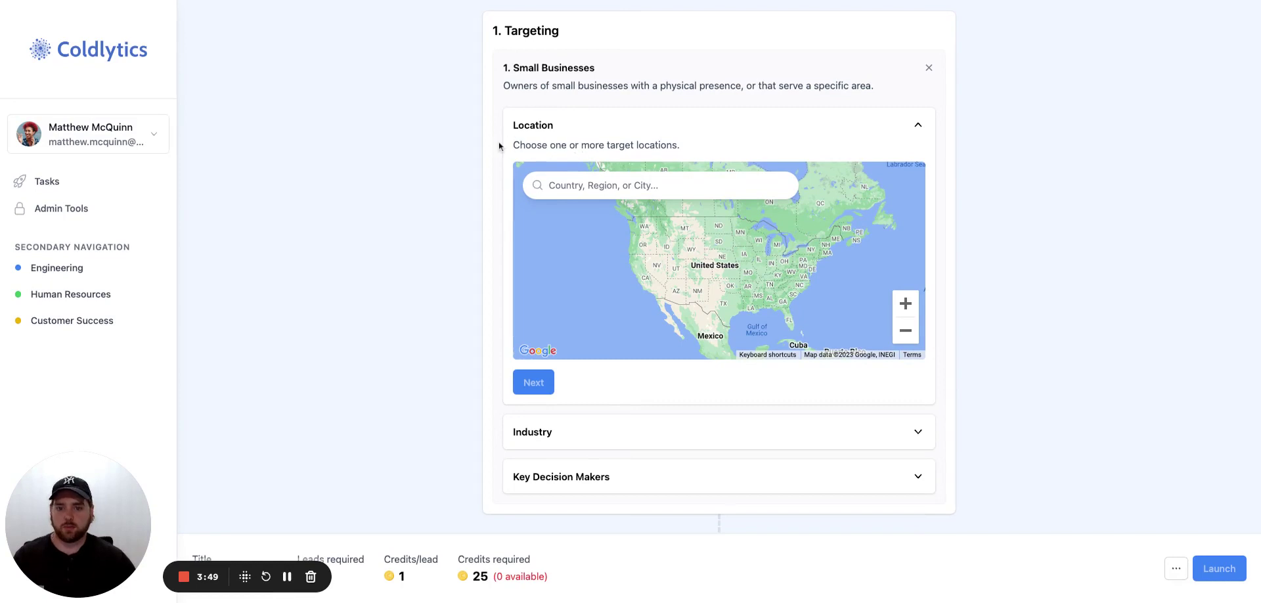
# Step: Add Chicago, IL, USA as a target location with a 25-mile radius
pyautogui.click(625, 184)
pyautogui.write('chicago')
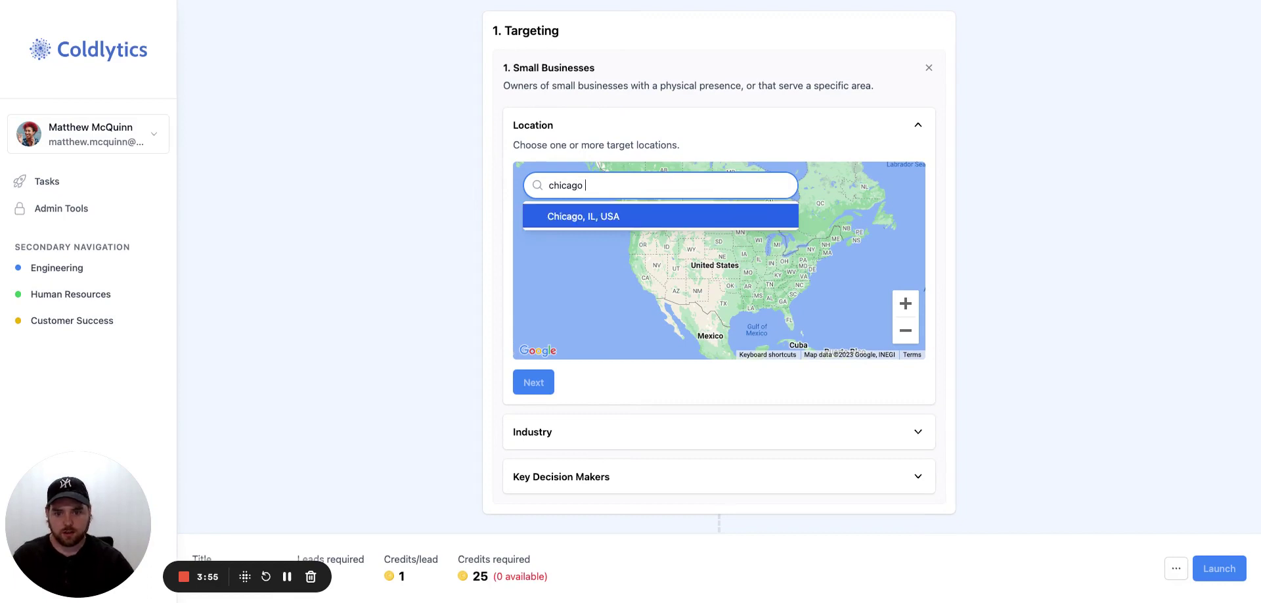
pyautogui.click(633, 212)
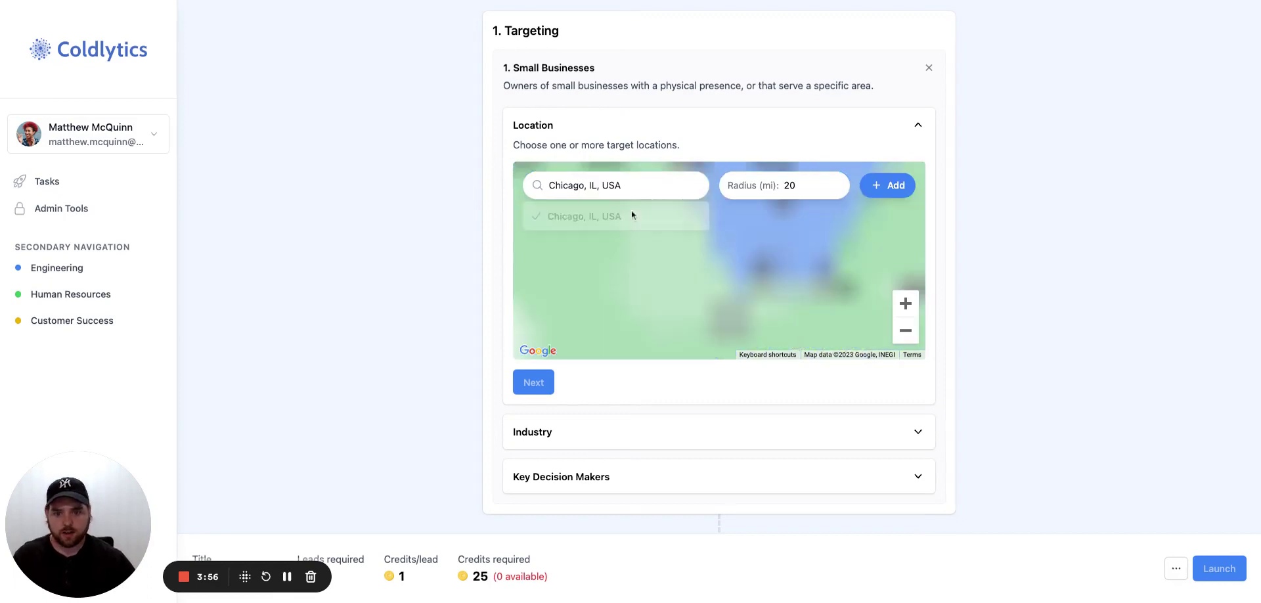
pyautogui.click(836, 183)
pyautogui.click(836, 184)
pyautogui.click(836, 183)
pyautogui.click(836, 183)
pyautogui.click(836, 183)
pyautogui.click(836, 184)
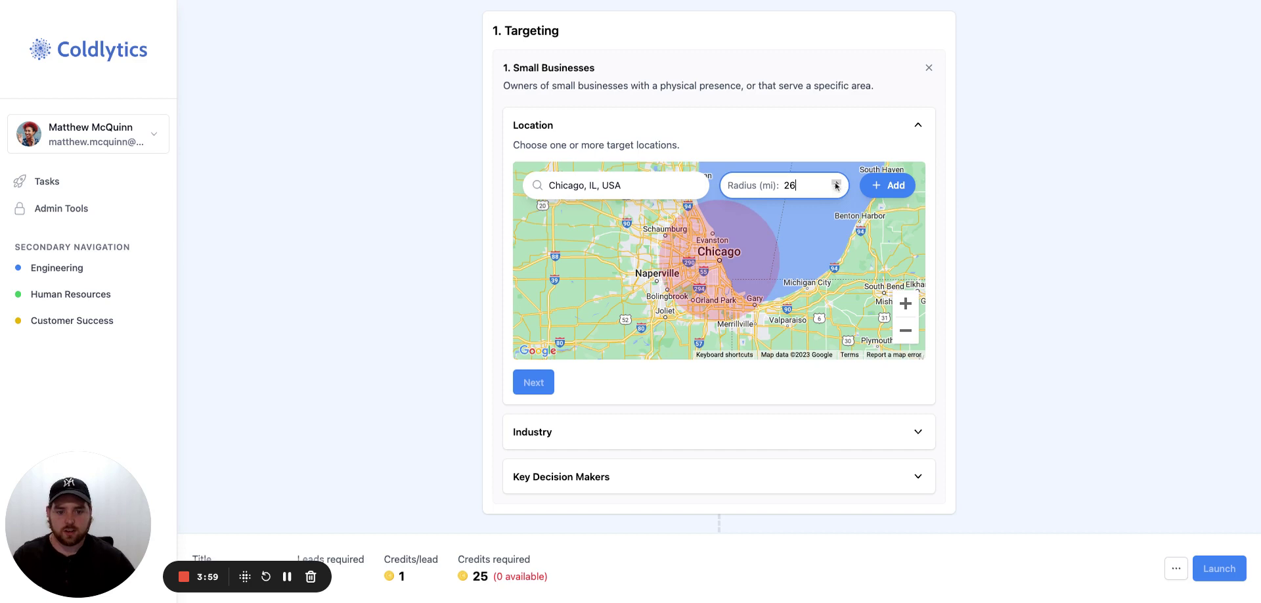
pyautogui.click(837, 188)
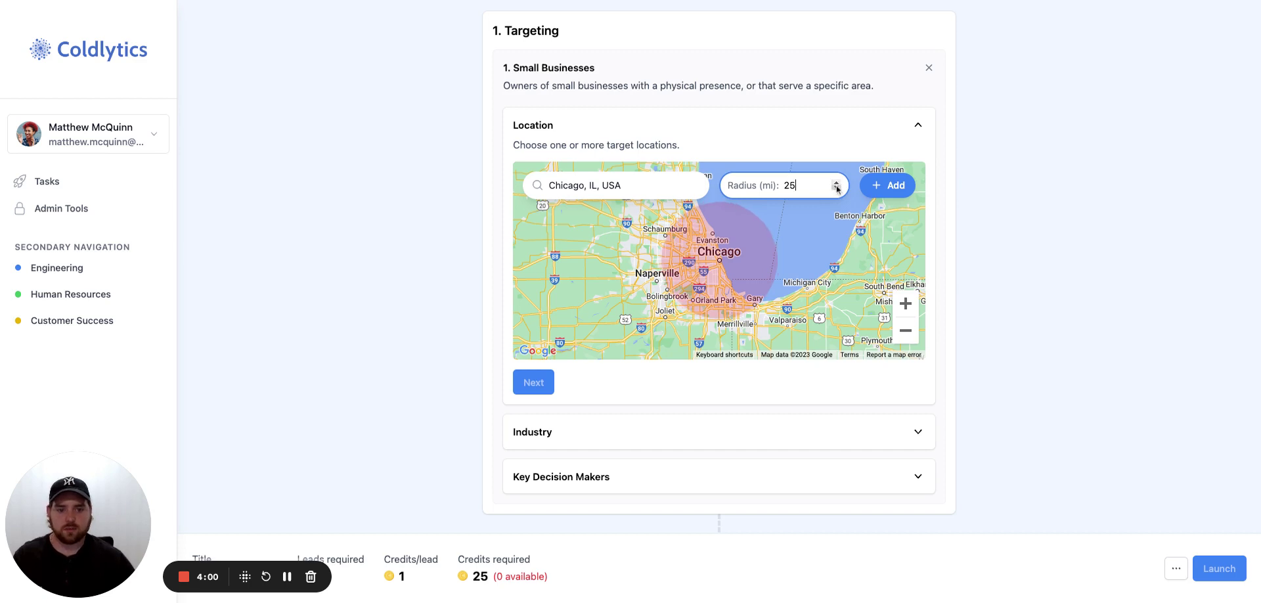
pyautogui.click(897, 189)
pyautogui.scroll(-2, 537, 412)
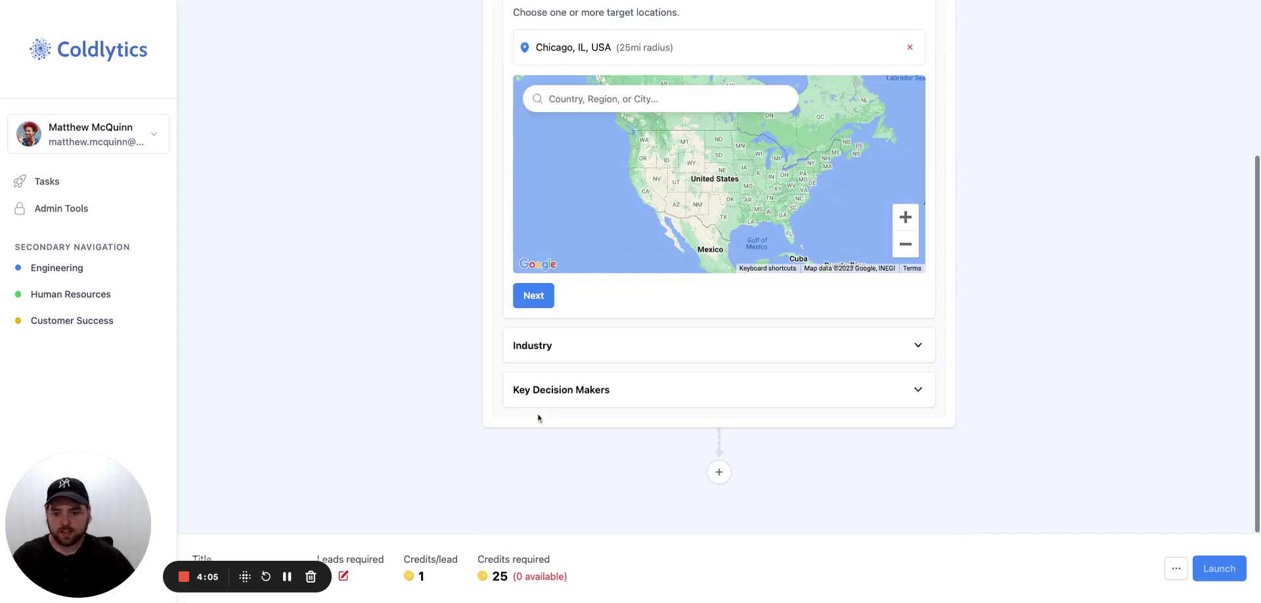
# Step: Add 'restaurant' as the industry search term
pyautogui.click(578, 355)
pyautogui.write('plumb')
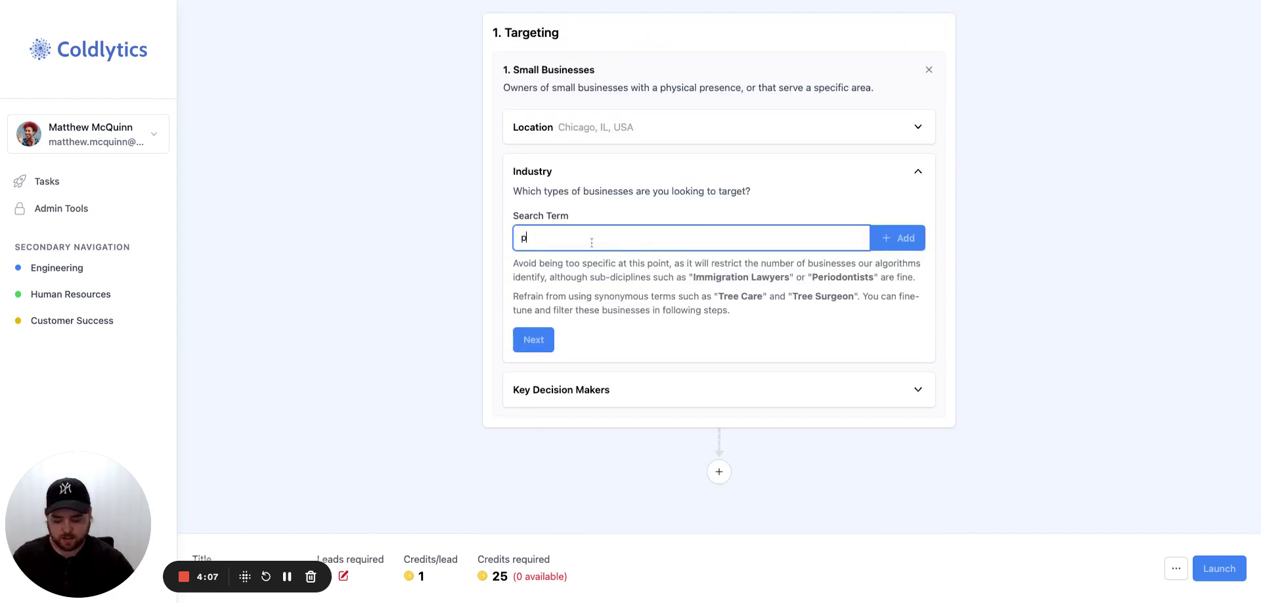
pyautogui.press('BackSpace')
pyautogui.press('BackSpace')
pyautogui.press('BackSpace')
pyautogui.press('BackSpace')
pyautogui.press('BackSpace')
pyautogui.write('restaurant')
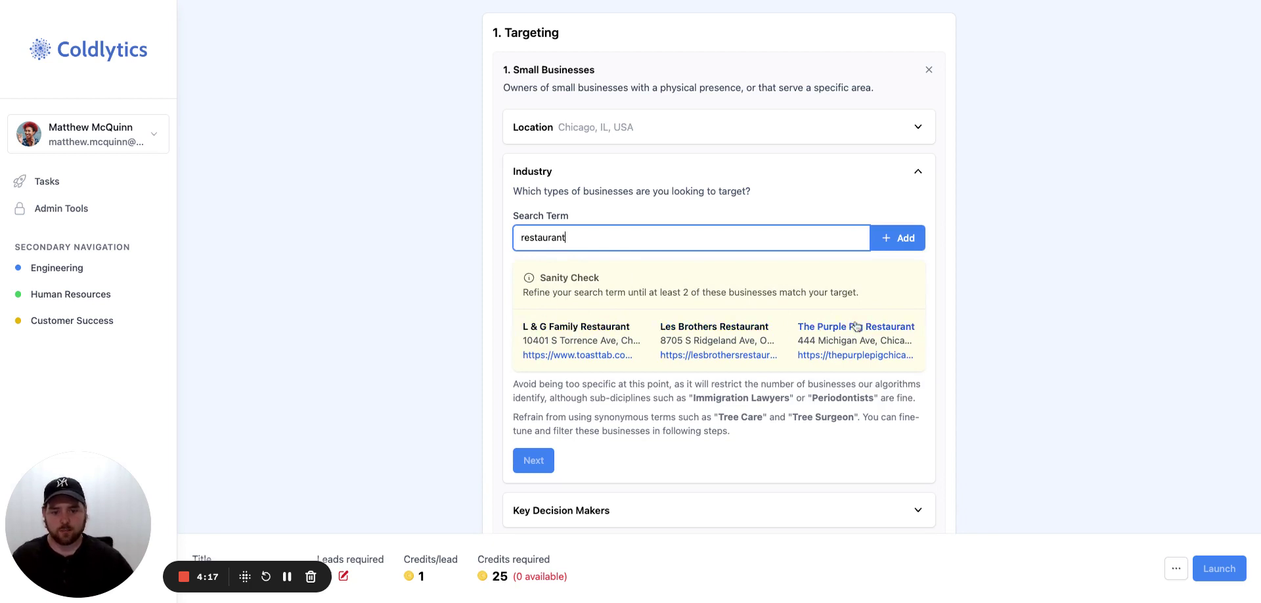
pyautogui.click(898, 245)
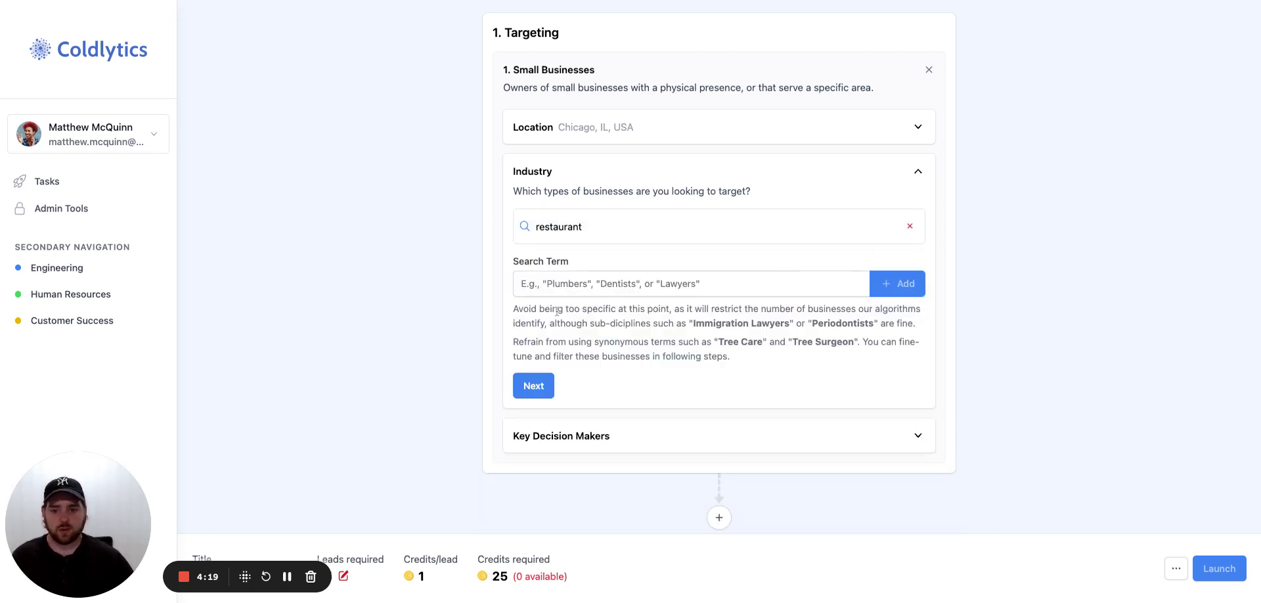
# Step: Delete the extra 'pressure washing' search term, leaving only restaurant
pyautogui.click(569, 288)
pyautogui.write('press')
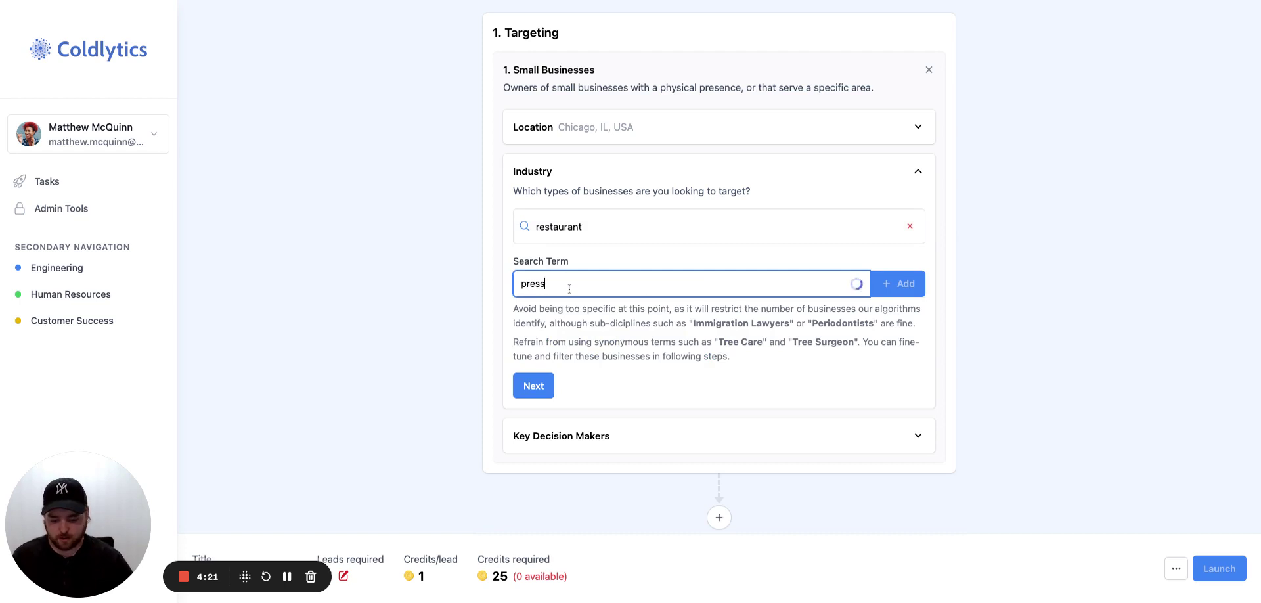
pyautogui.write('ure washing')
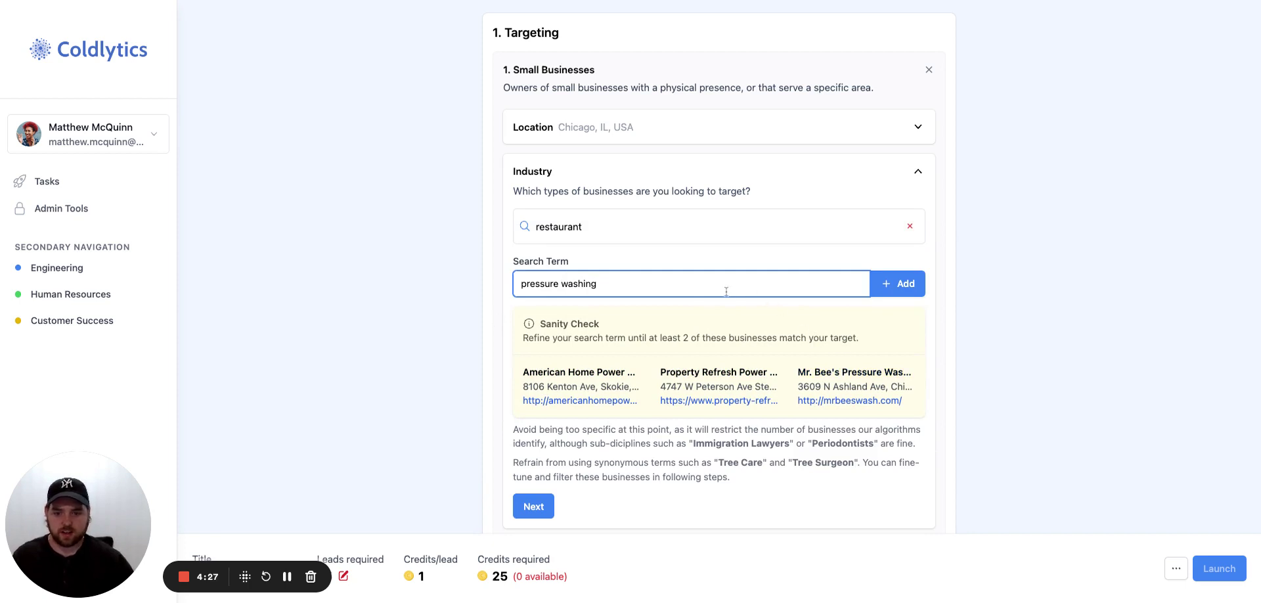
pyautogui.moveTo(726, 291); pyautogui.dragTo(510, 289)
pyautogui.press('BackSpace')
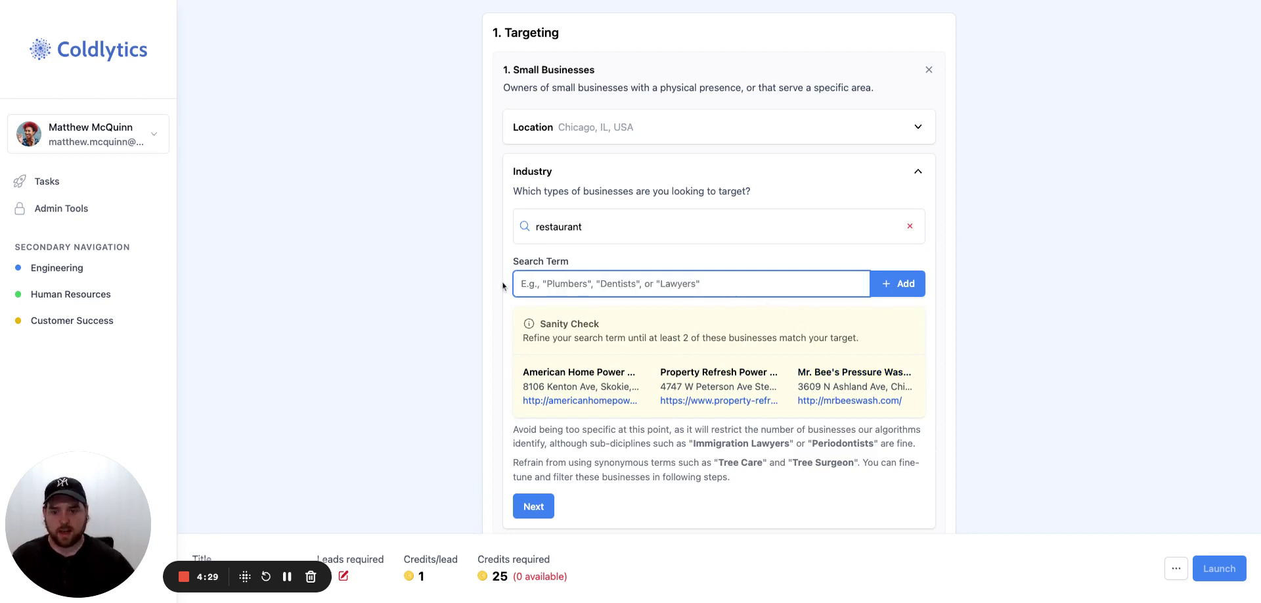
pyautogui.click(502, 282)
# Step: Set the key decision makers' seniority to Owners/Founders and Directors & Executives
pyautogui.click(534, 505)
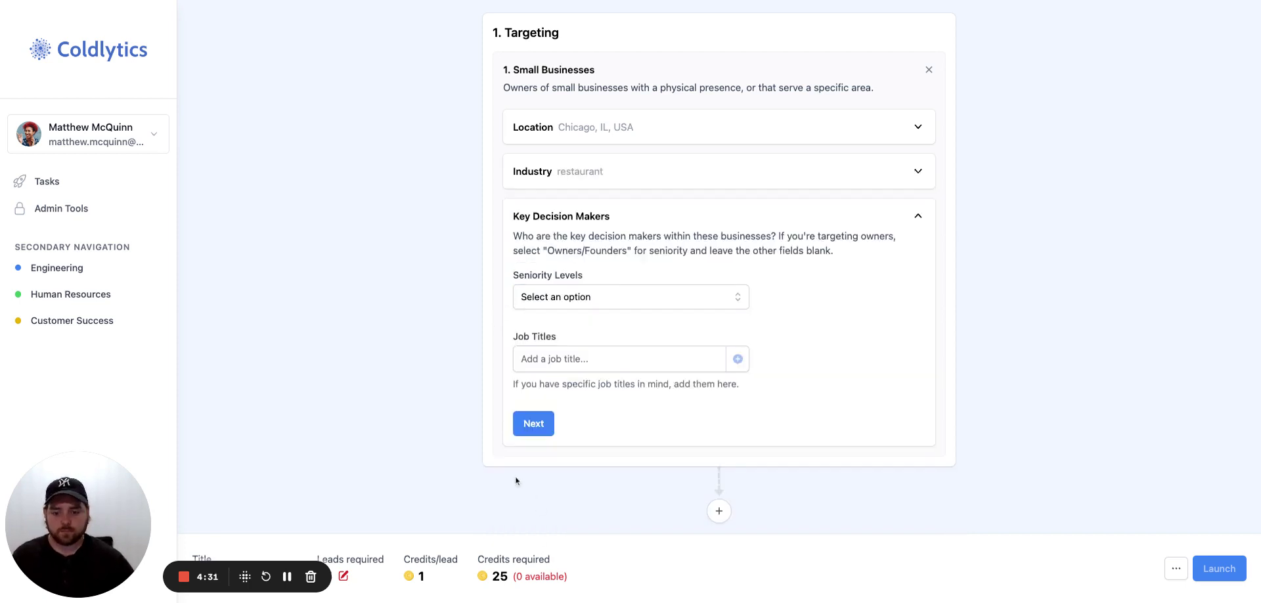
pyautogui.click(573, 293)
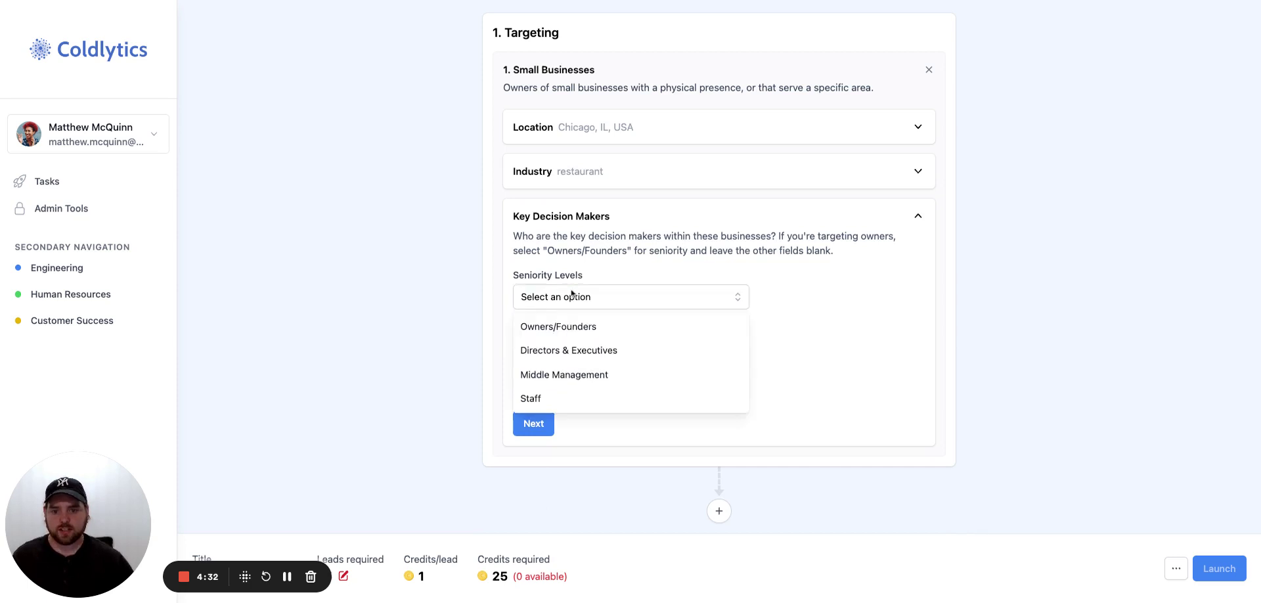
pyautogui.click(577, 333)
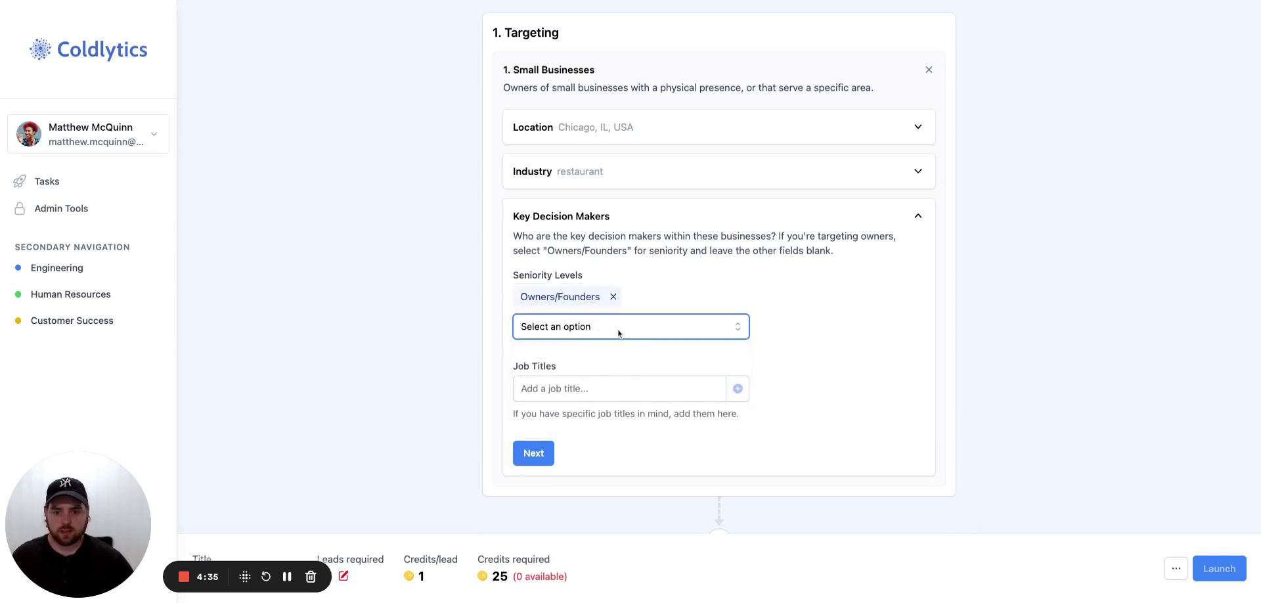
pyautogui.click(618, 327)
pyautogui.click(578, 355)
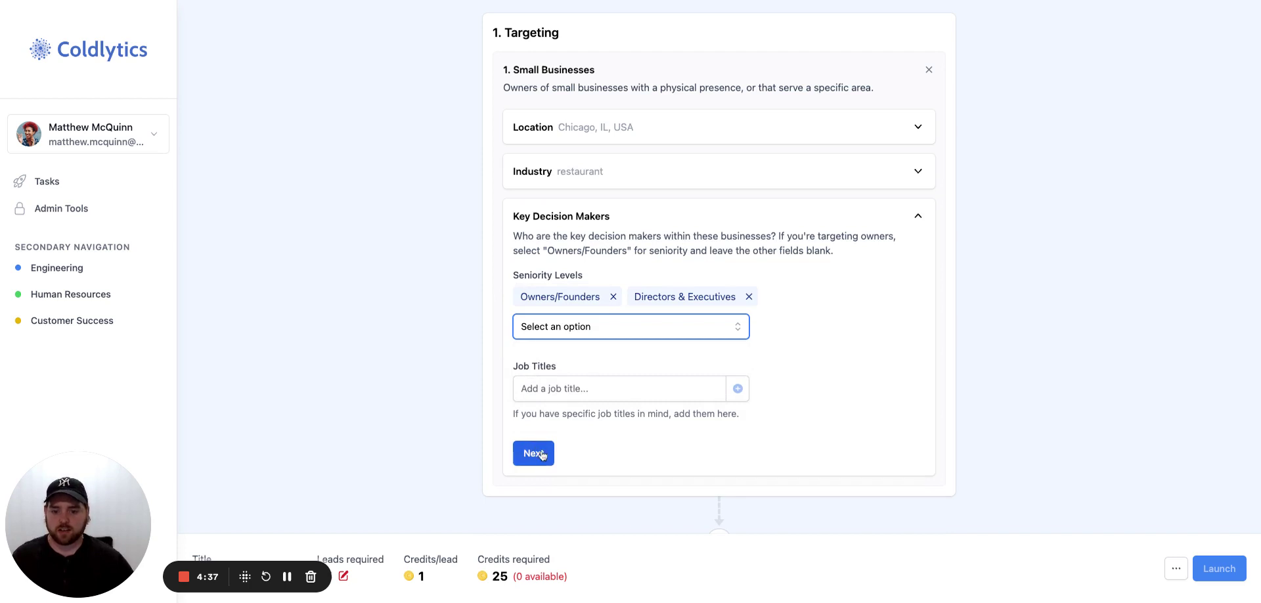
pyautogui.click(540, 454)
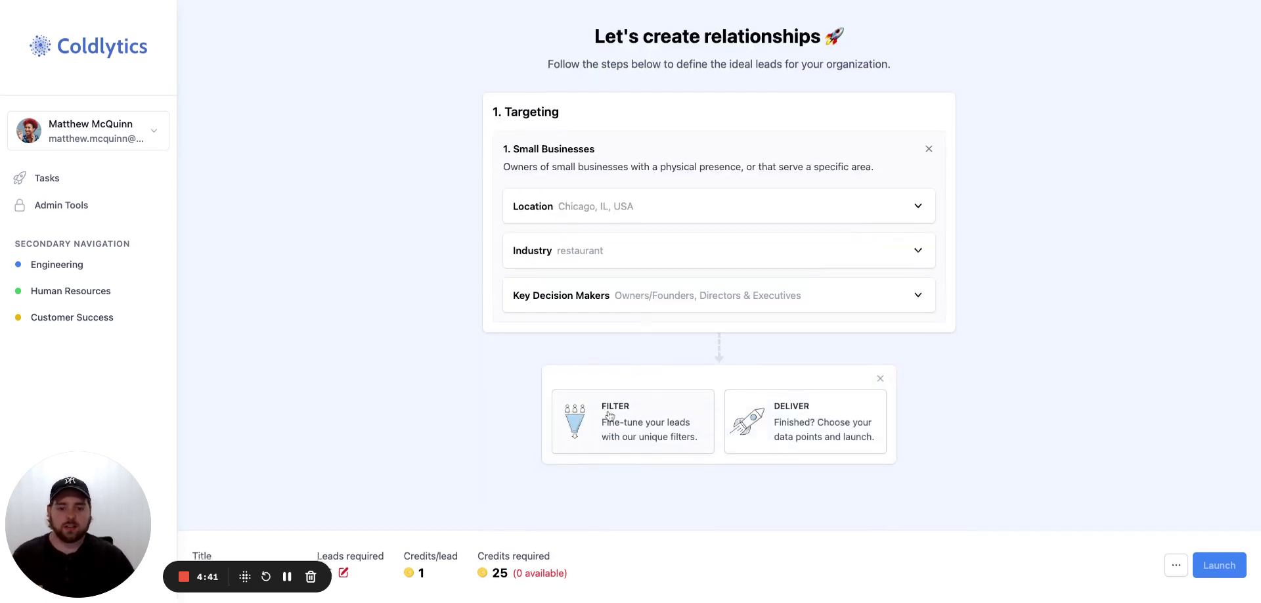
pyautogui.click(655, 431)
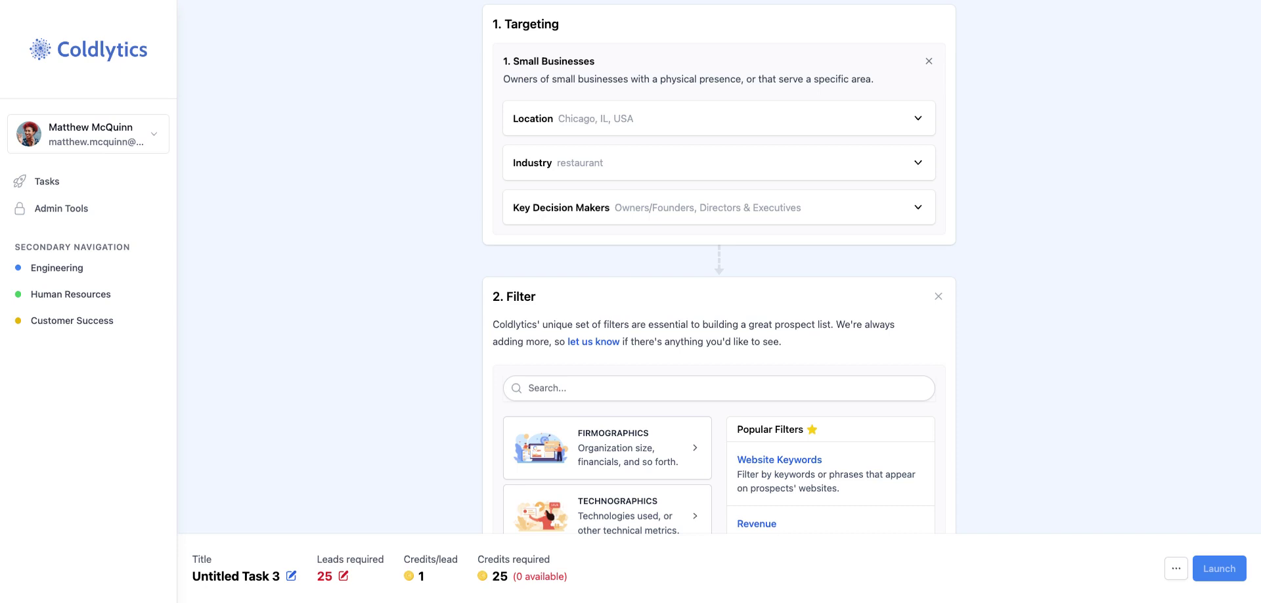
# Step: Browse the Firmographics filters and add the Google Reviews filter
pyautogui.click(548, 388)
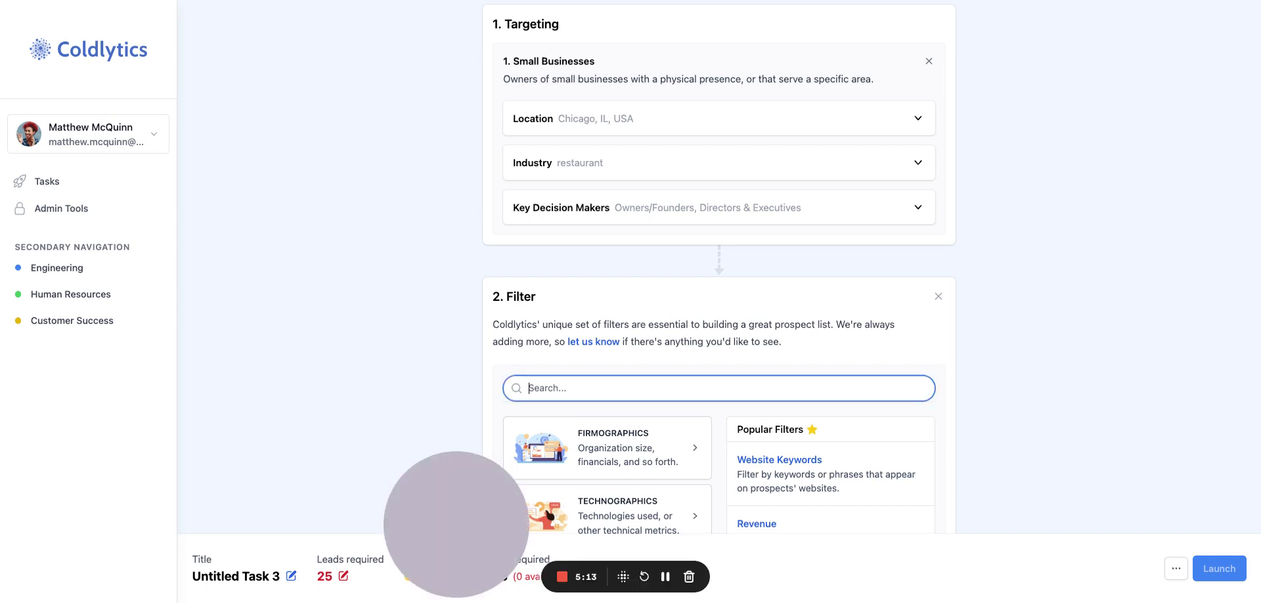
pyautogui.scroll(-5, 475, 278)
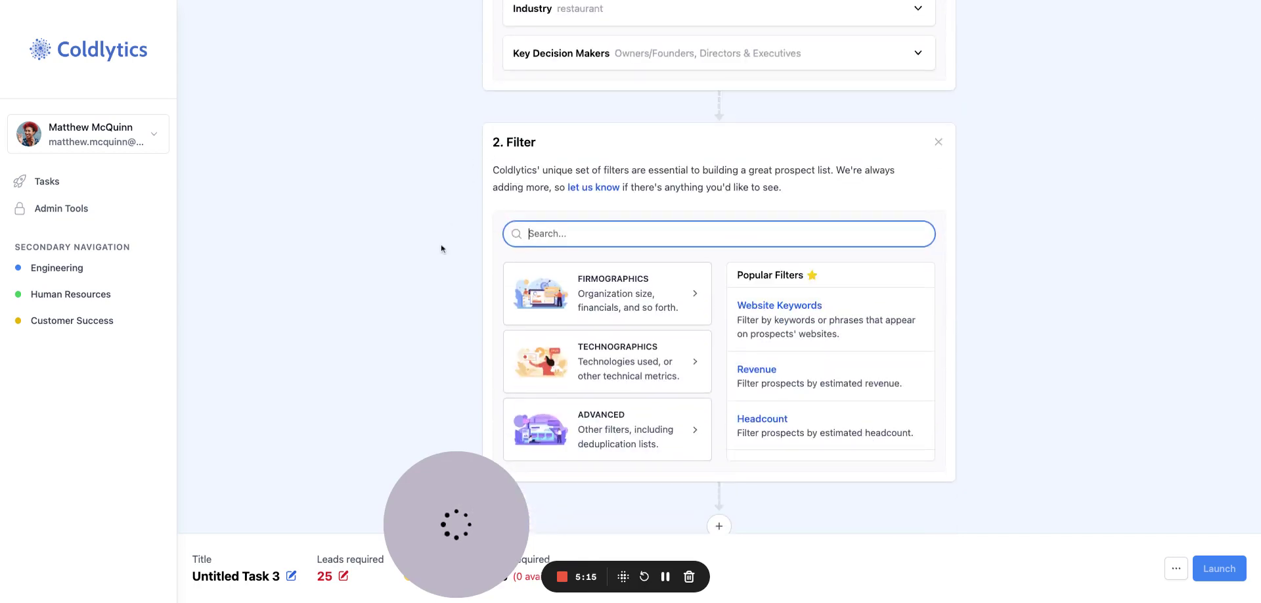
pyautogui.scroll(-1, 440, 257)
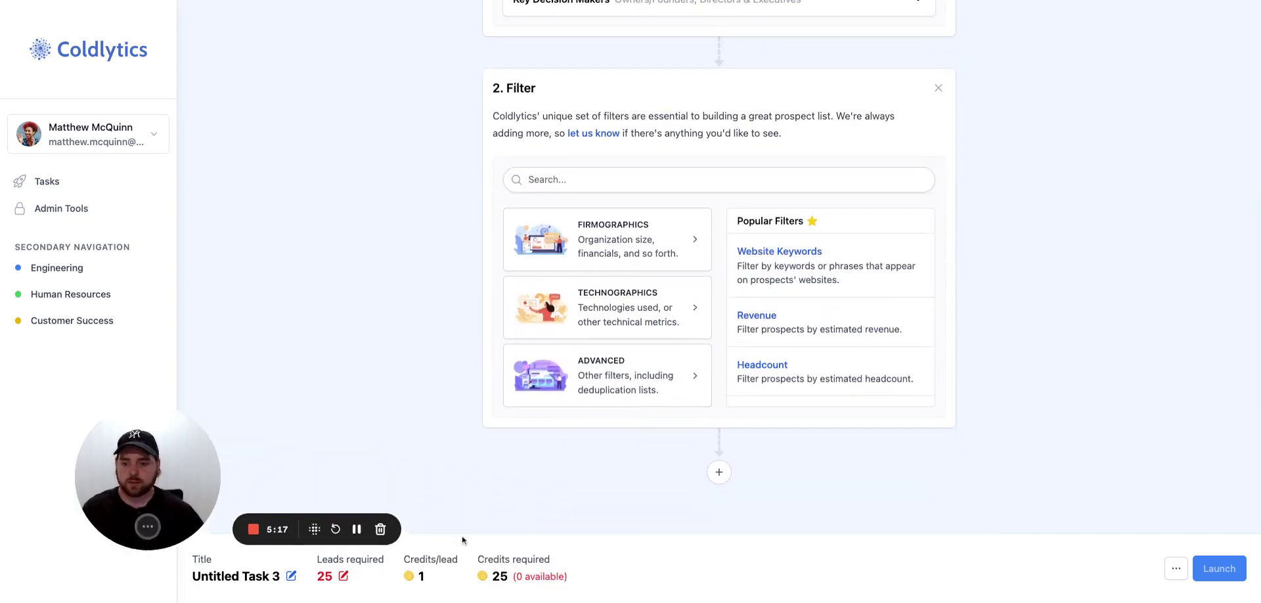
pyautogui.click(609, 249)
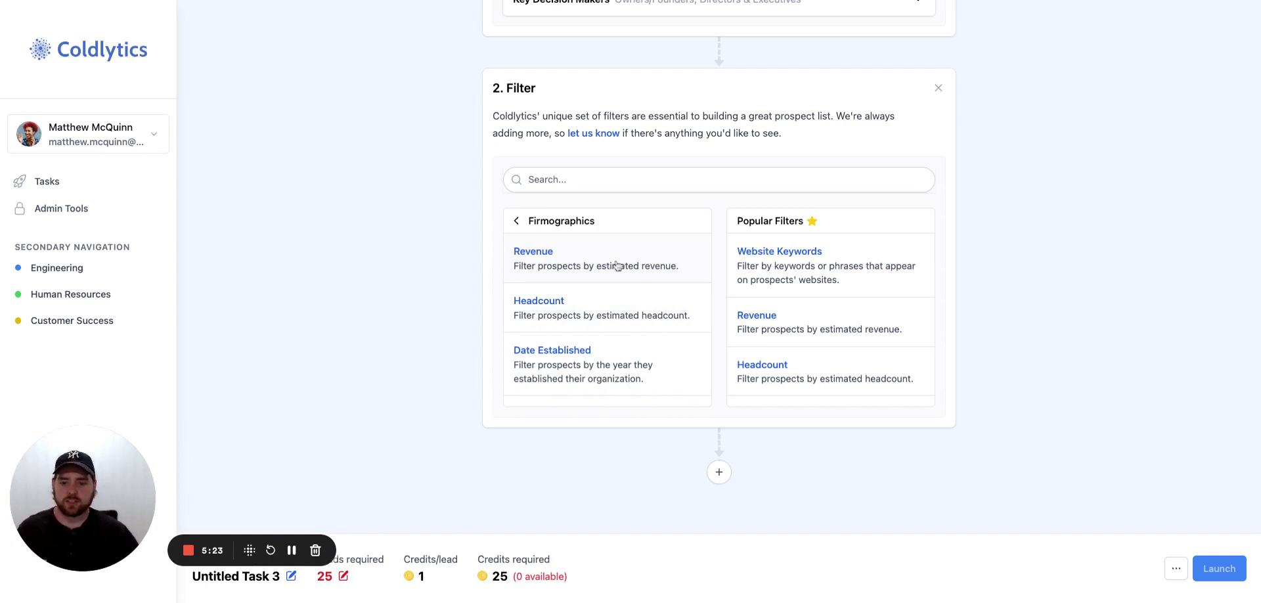
pyautogui.scroll(-1, 605, 315)
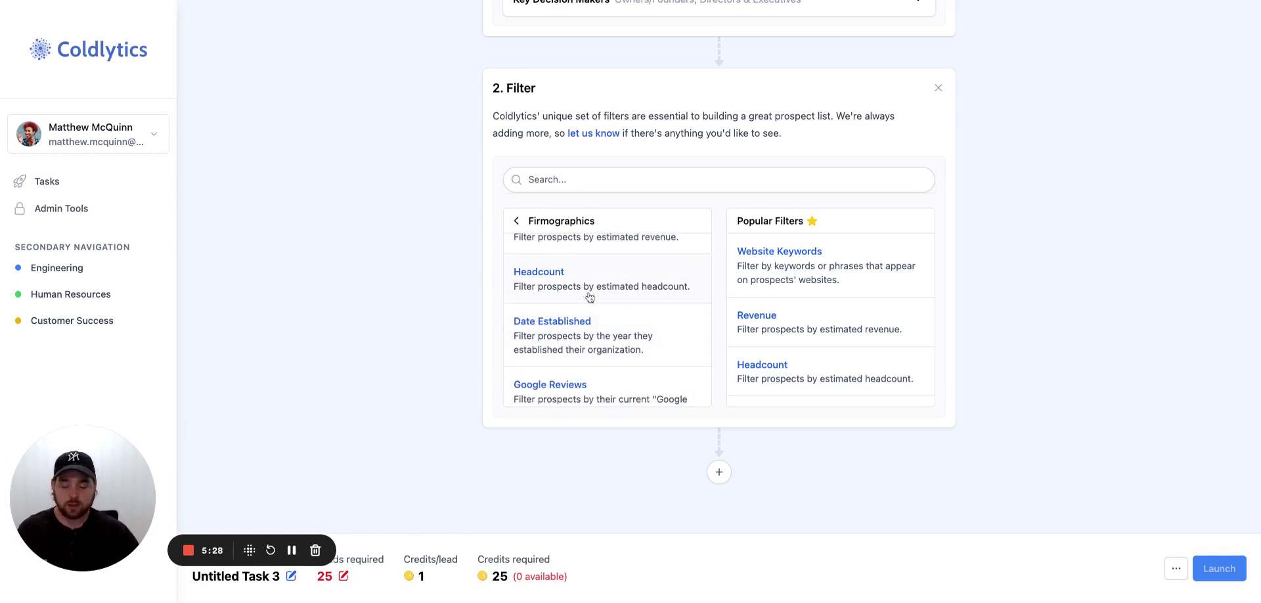
pyautogui.scroll(-1, 659, 360)
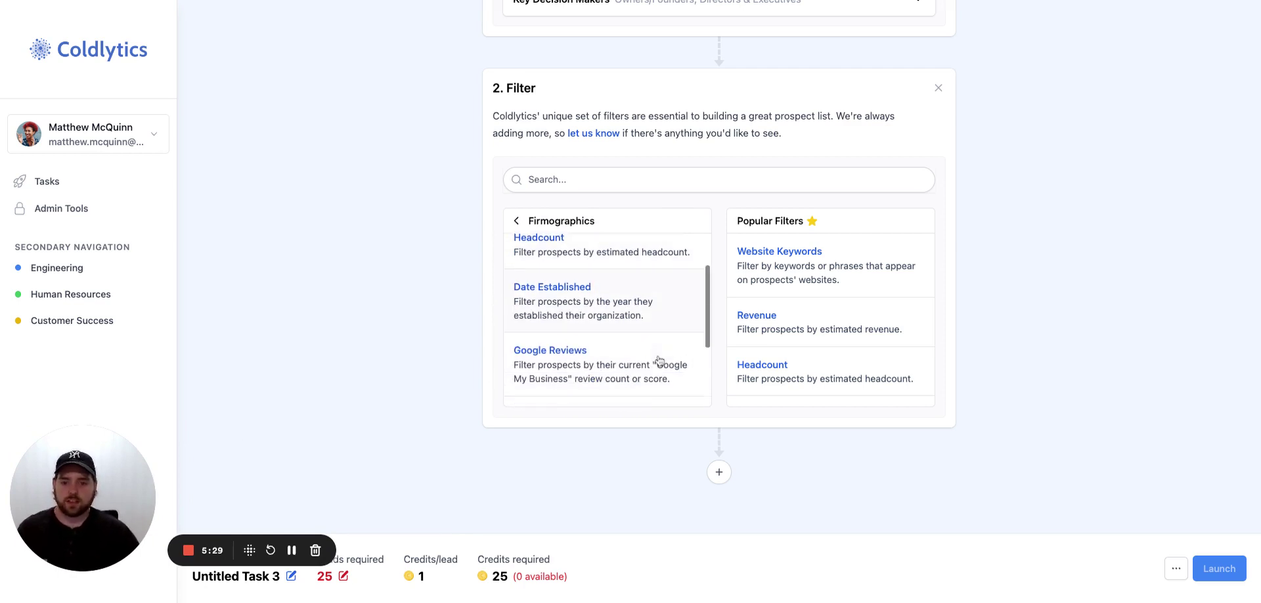
pyautogui.scroll(-1, 657, 355)
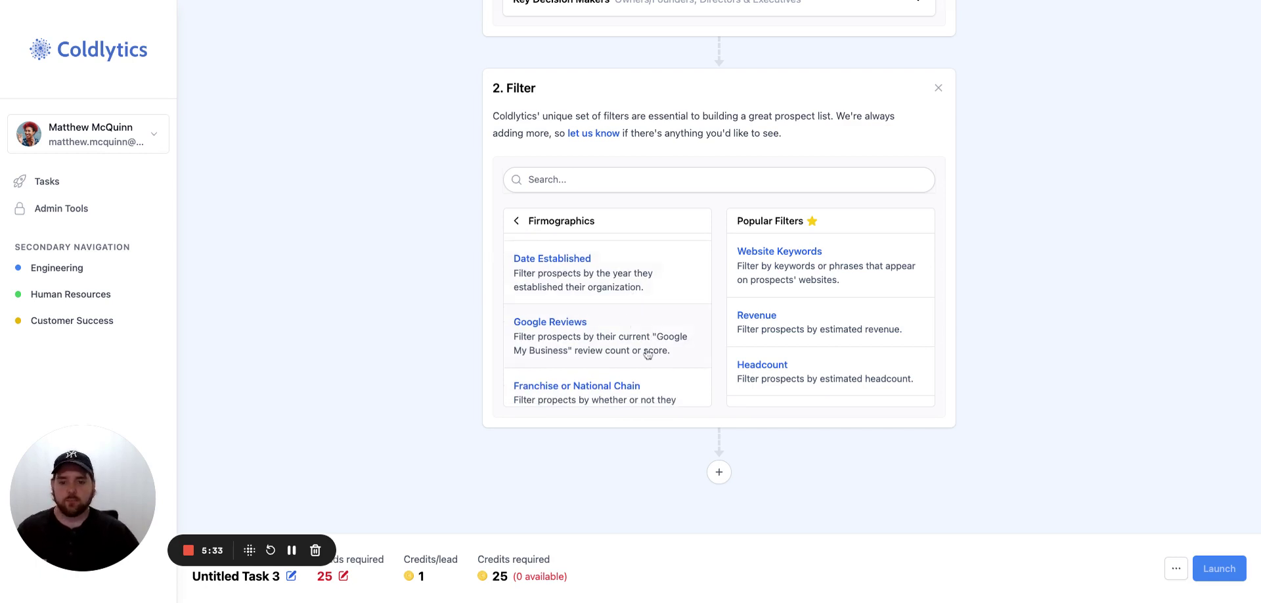
pyautogui.scroll(-2, 647, 351)
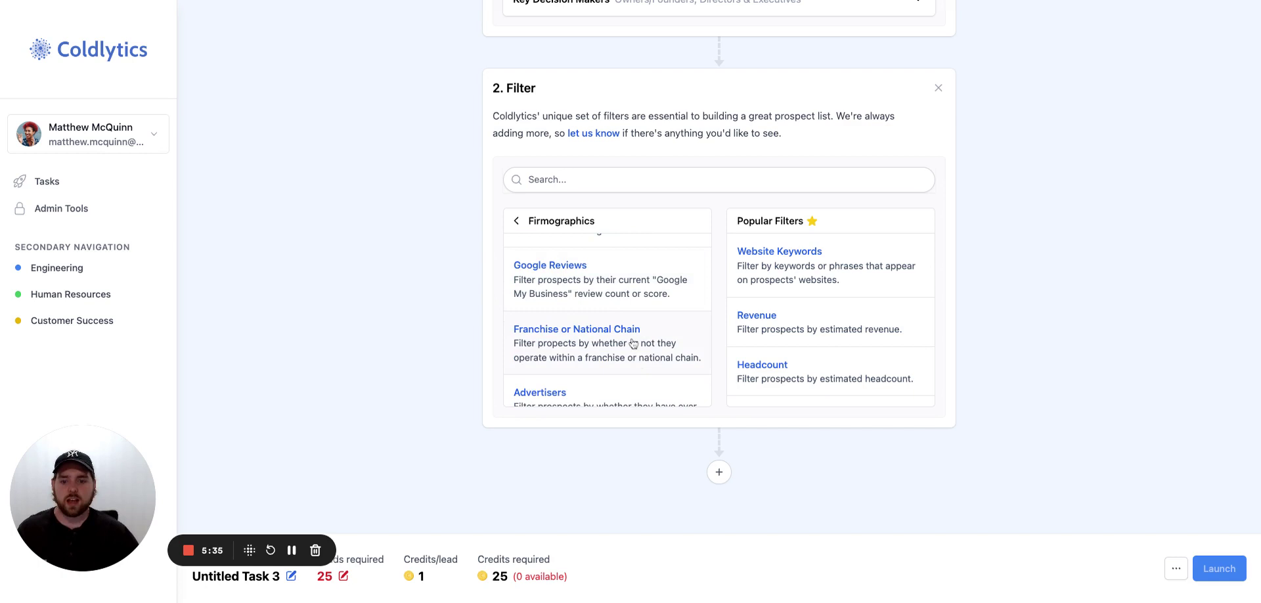
pyautogui.scroll(-1, 633, 343)
pyautogui.scroll(1, 638, 289)
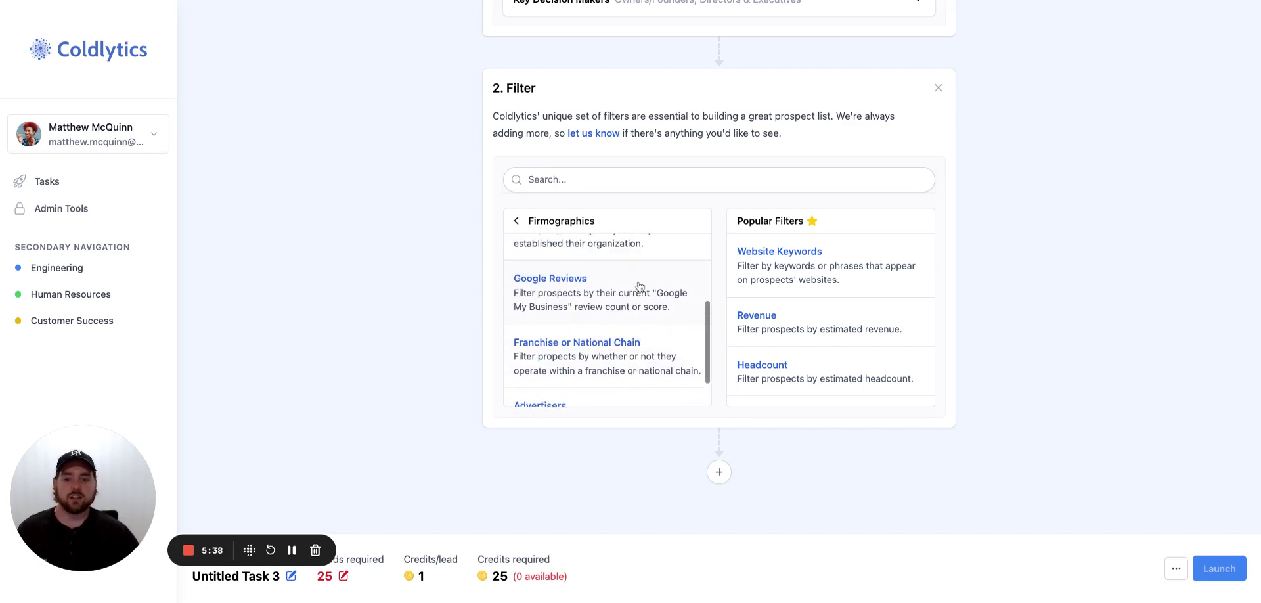
pyautogui.click(636, 296)
# Step: Clear the maximum review count so there is no upper review limit
pyautogui.click(586, 241)
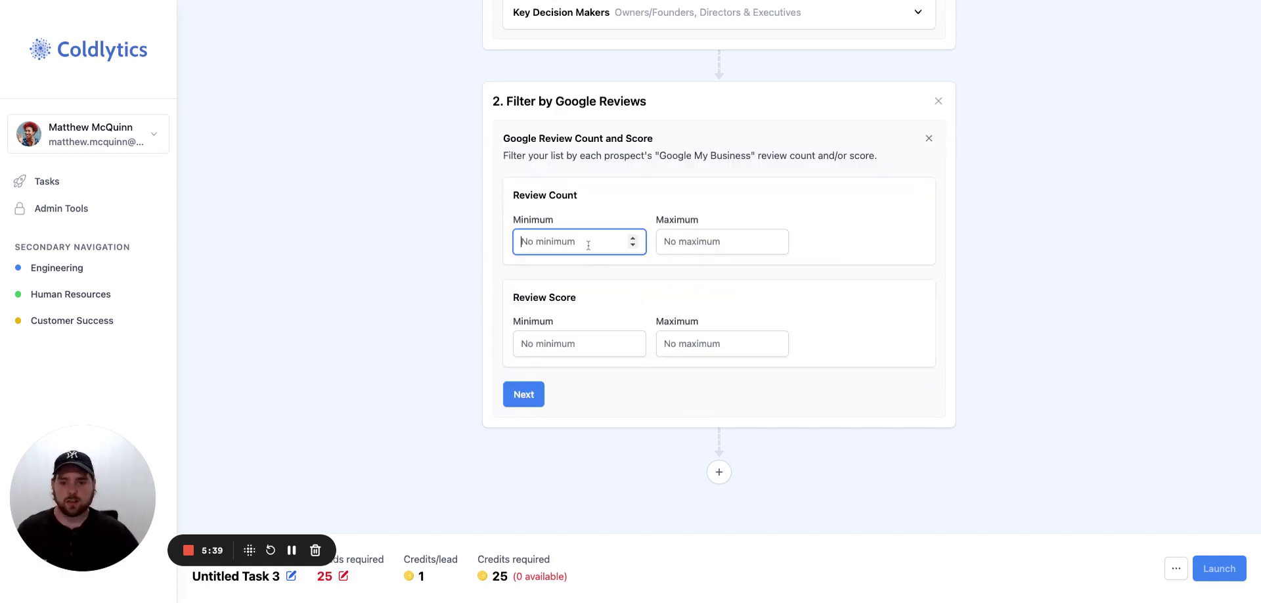
pyautogui.write('0')
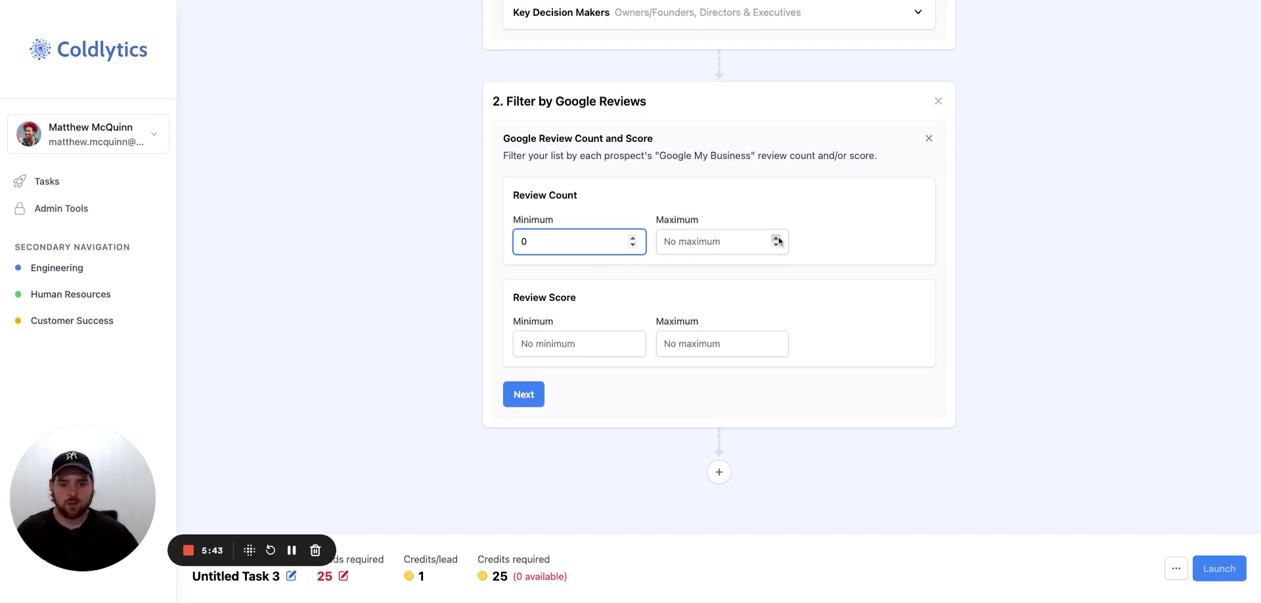
pyautogui.click(745, 241)
pyautogui.write('20')
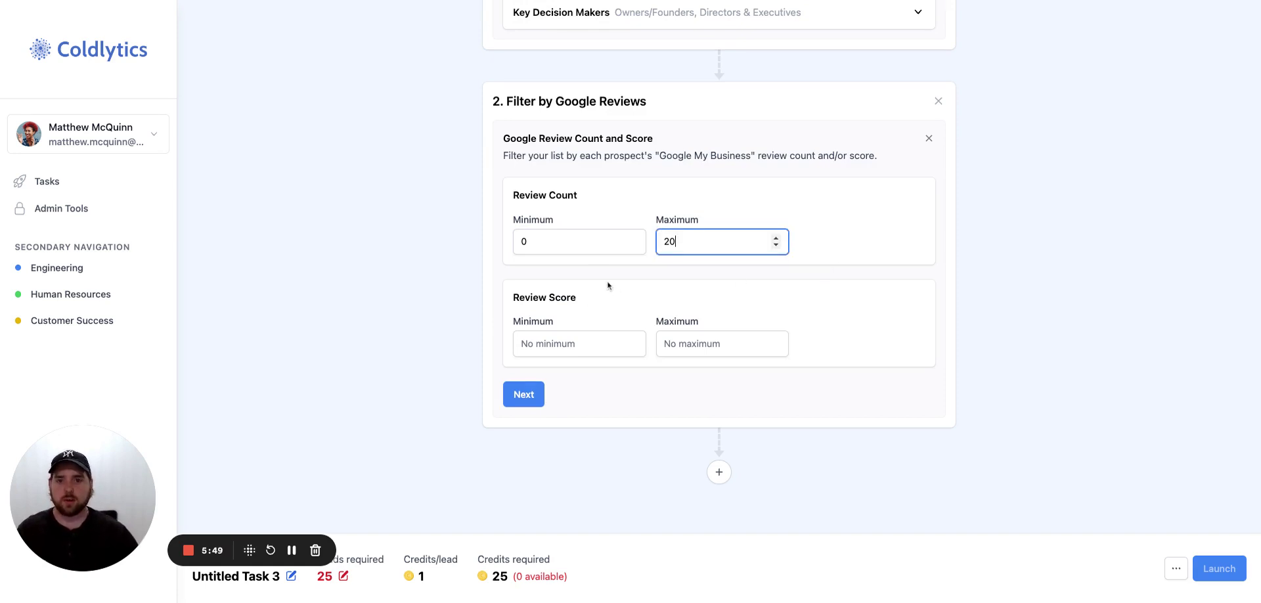
pyautogui.doubleClick(703, 242)
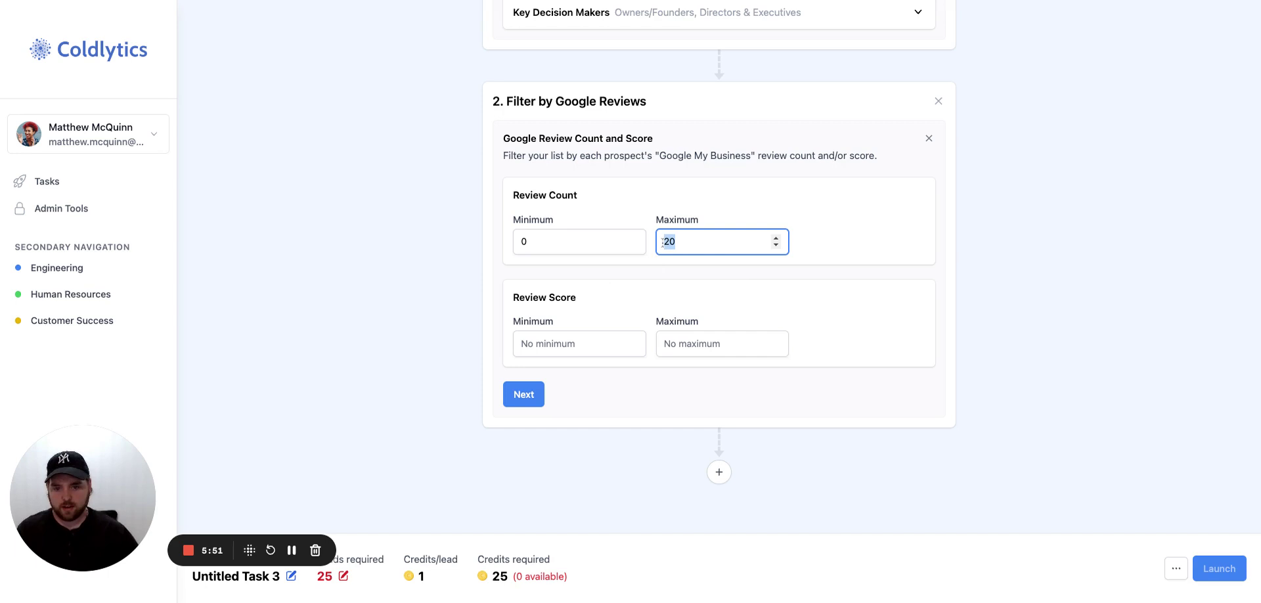
pyautogui.write('15')
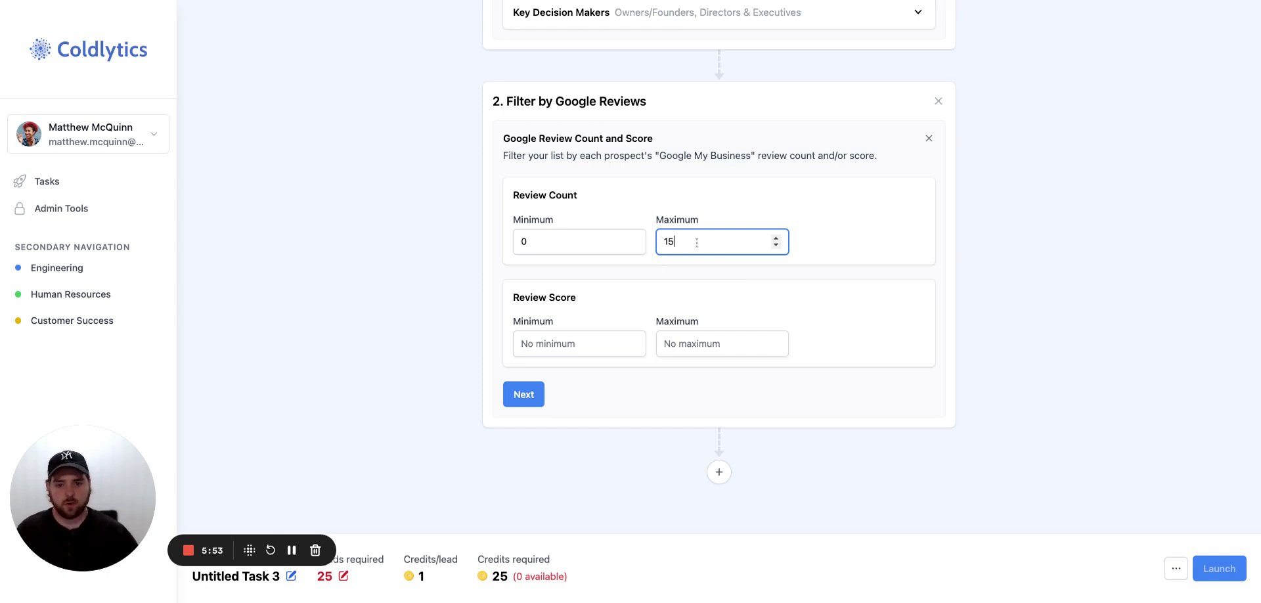
pyautogui.scroll(6, 697, 243)
pyautogui.hotkey('ctrl', 'a')
pyautogui.press('BackSpace')
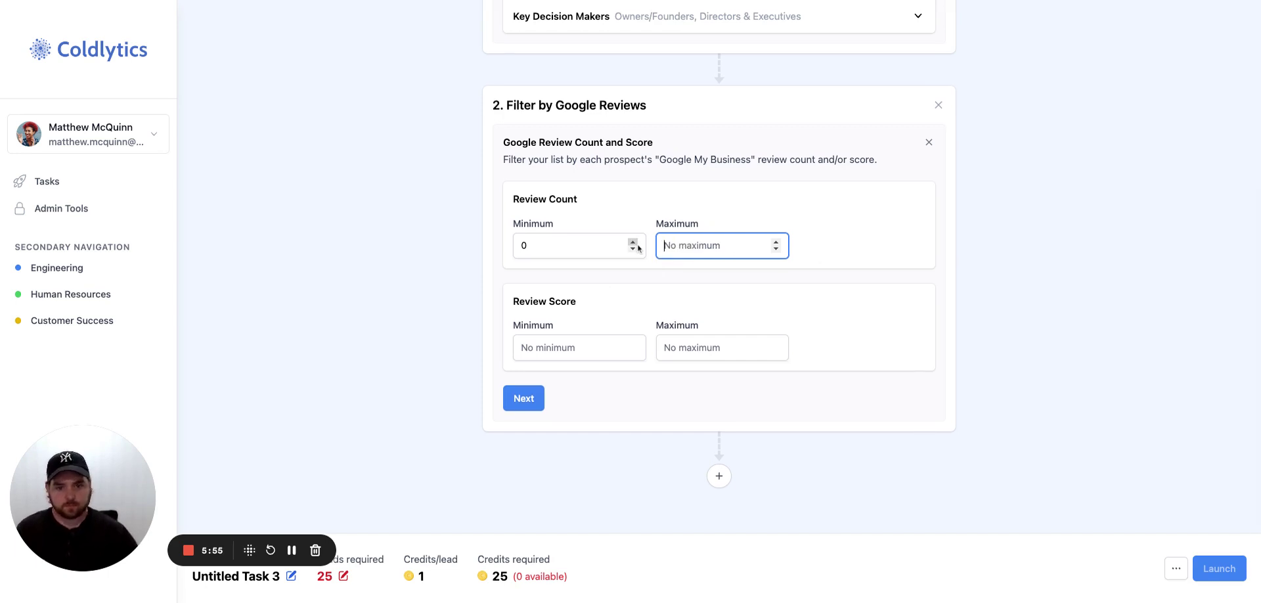
# Step: Set the minimum review count to 100 and confirm the Google Reviews filter
pyautogui.click(588, 249)
pyautogui.write('0')
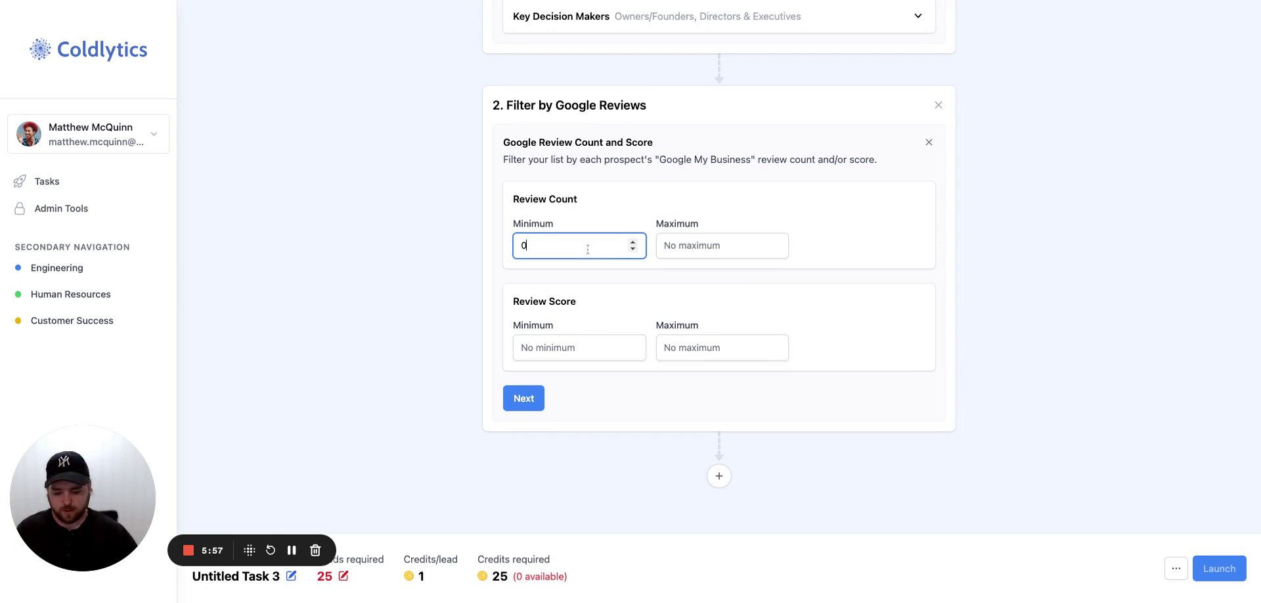
pyautogui.press('BackSpace')
pyautogui.write('100')
pyautogui.click(593, 211)
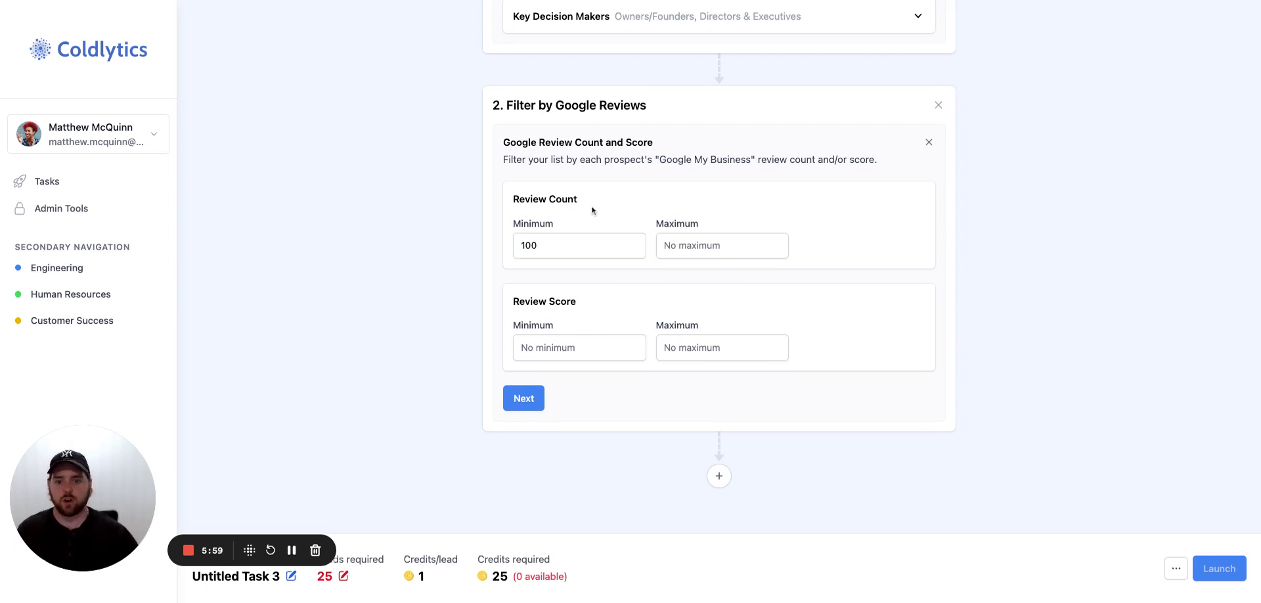
pyautogui.click(524, 398)
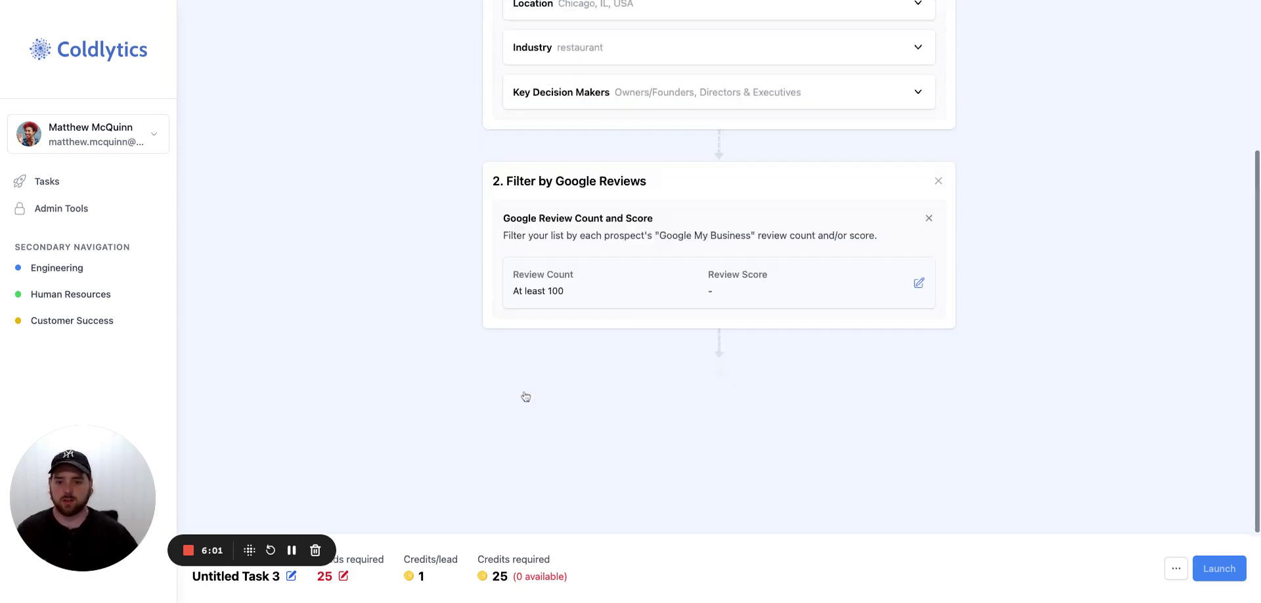
# Step: Add a third filter step on Franchise or National Chain with Company Status set to Exclude
pyautogui.click(631, 440)
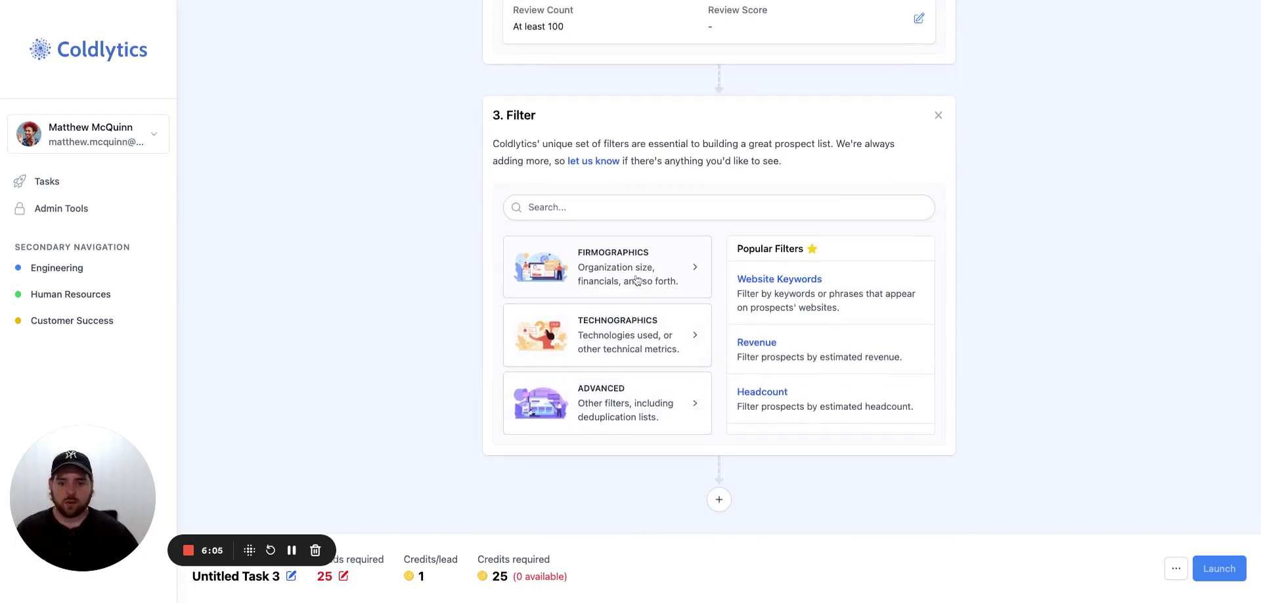
pyautogui.click(634, 281)
pyautogui.scroll(-3, 631, 347)
pyautogui.scroll(-1, 630, 347)
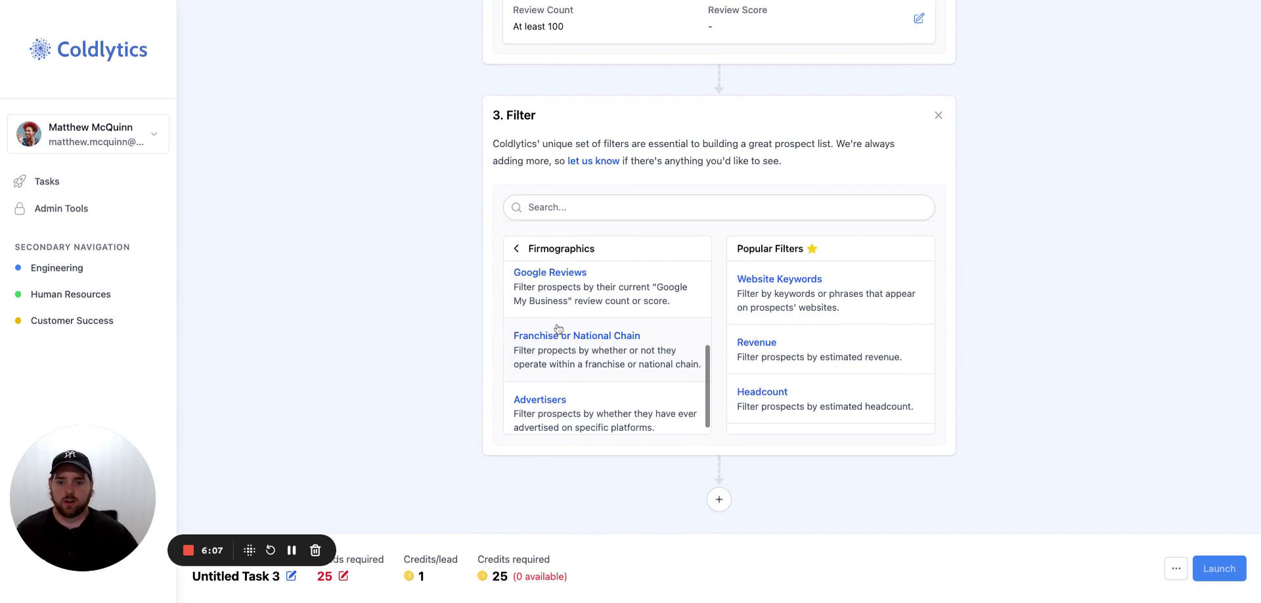
pyautogui.click(603, 333)
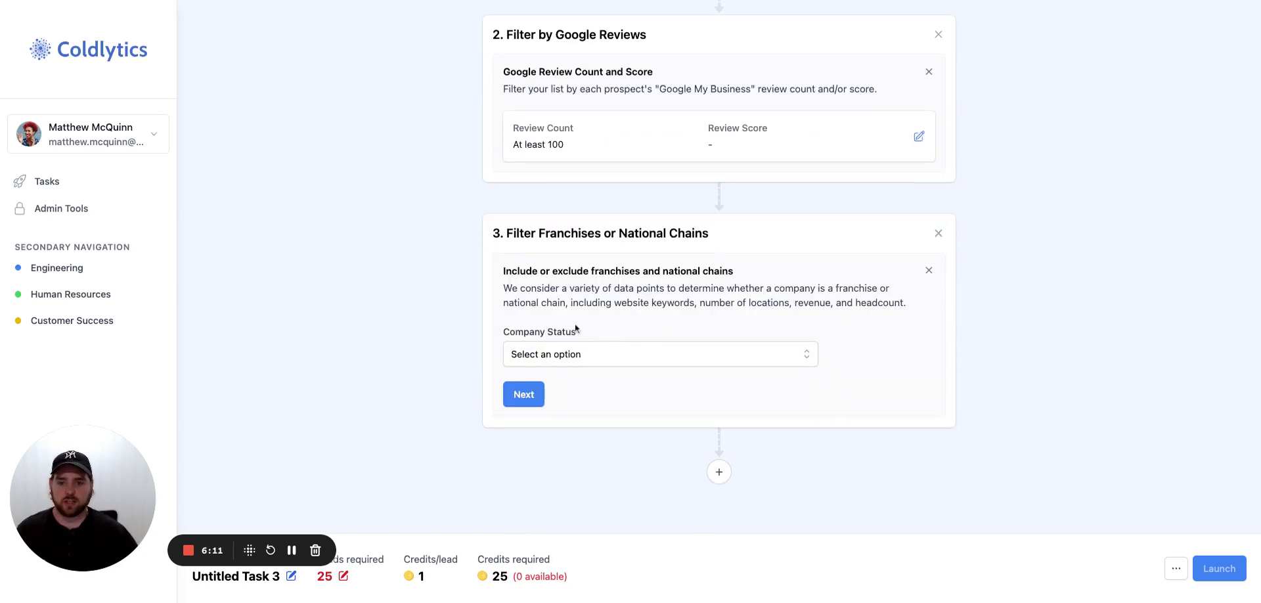
pyautogui.click(577, 356)
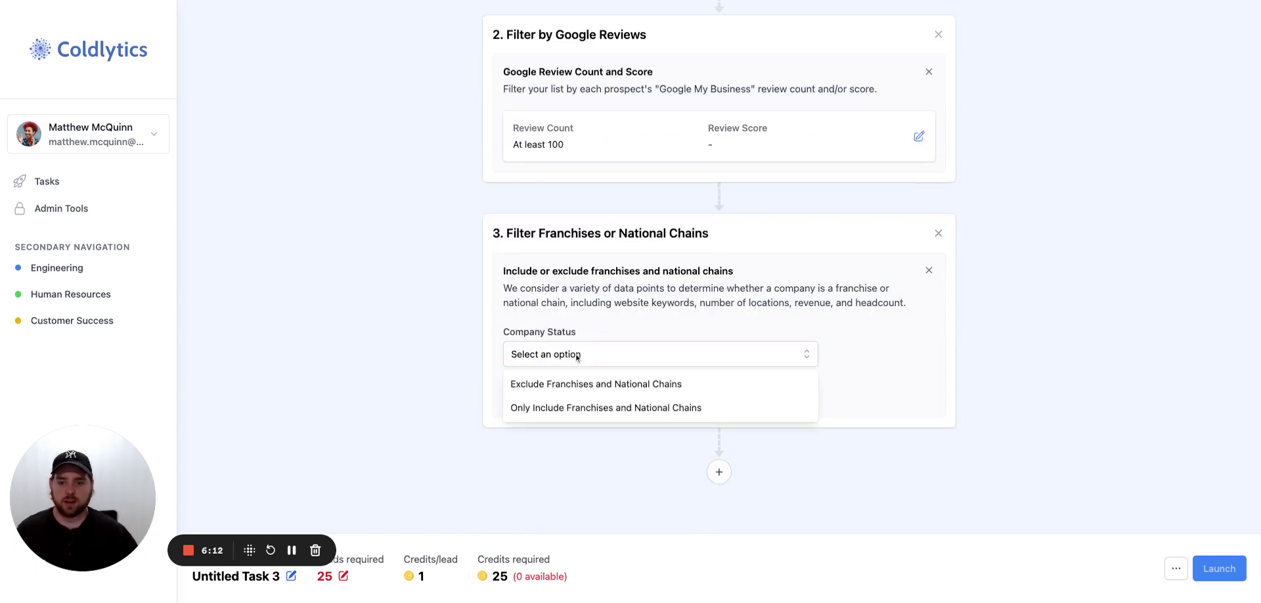
pyautogui.click(601, 407)
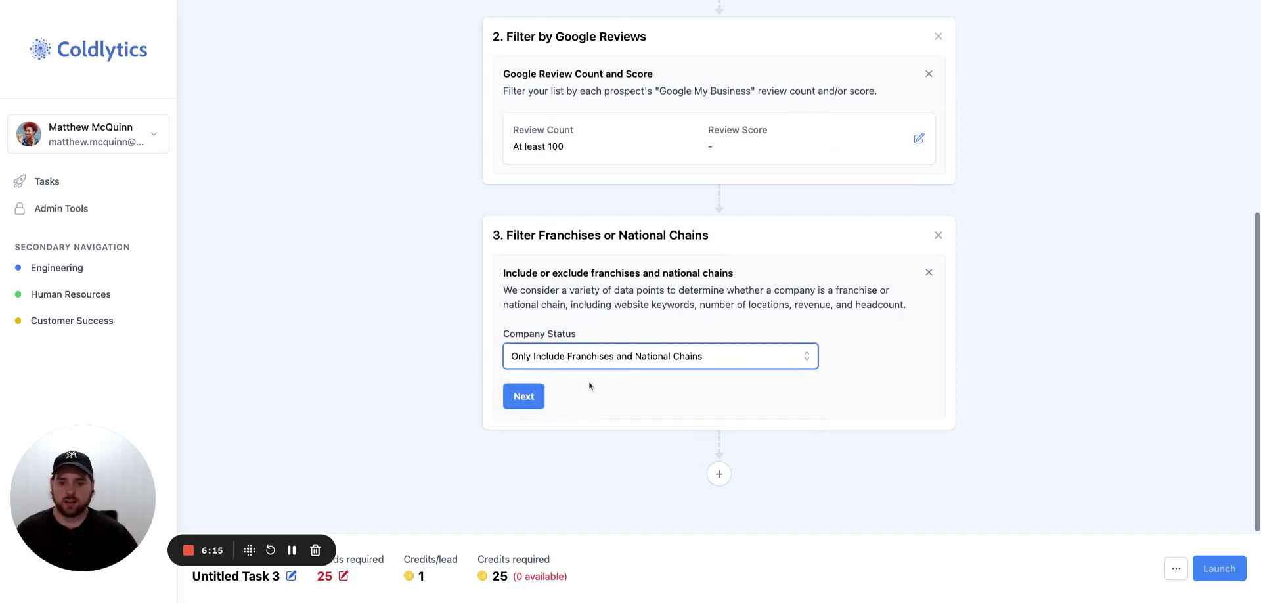
pyautogui.click(588, 356)
pyautogui.click(584, 390)
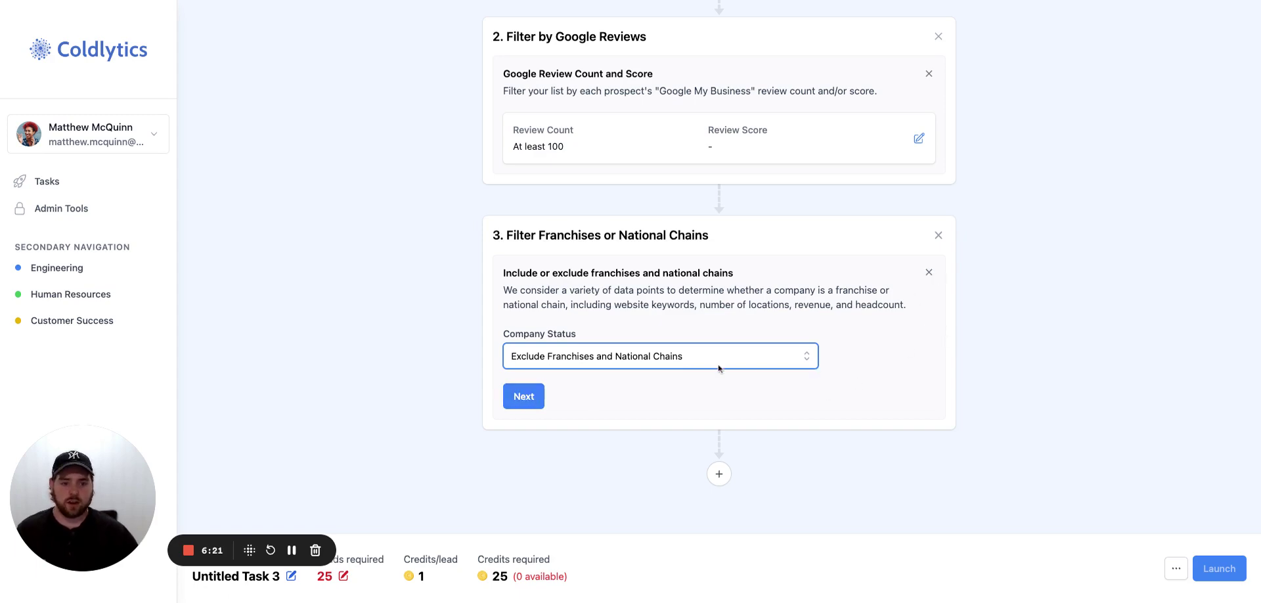
# Step: Add a fourth Filter step and show its Technographics filter category
pyautogui.click(719, 474)
pyautogui.scroll(-2, 443, 372)
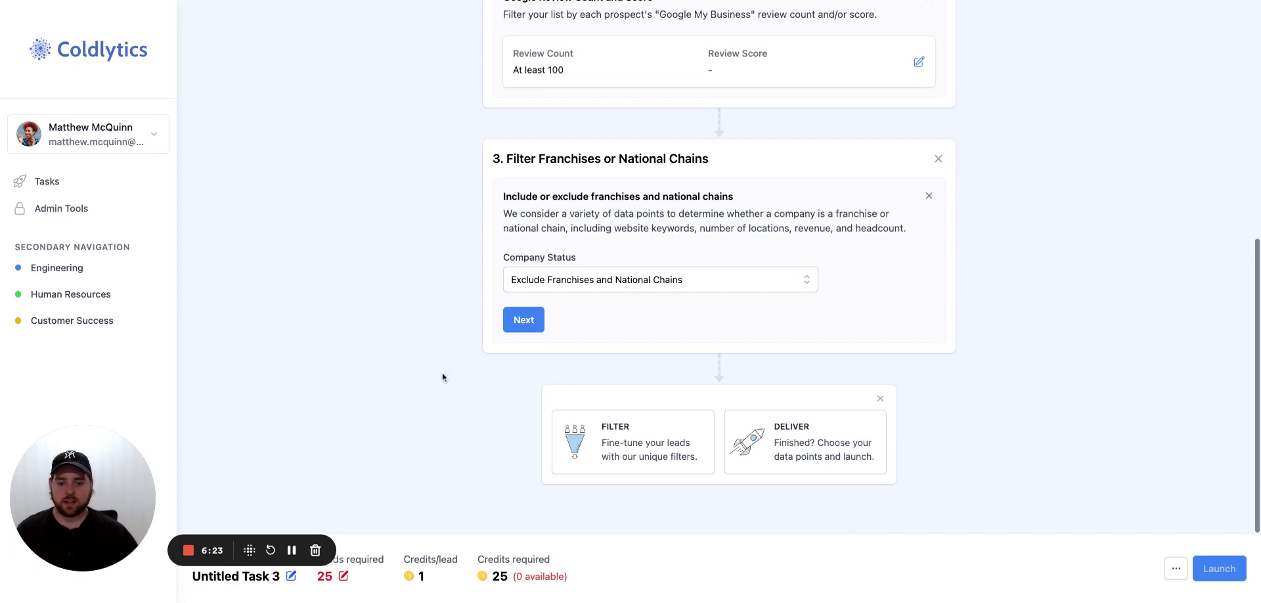
pyautogui.click(611, 430)
pyautogui.scroll(-4, 463, 372)
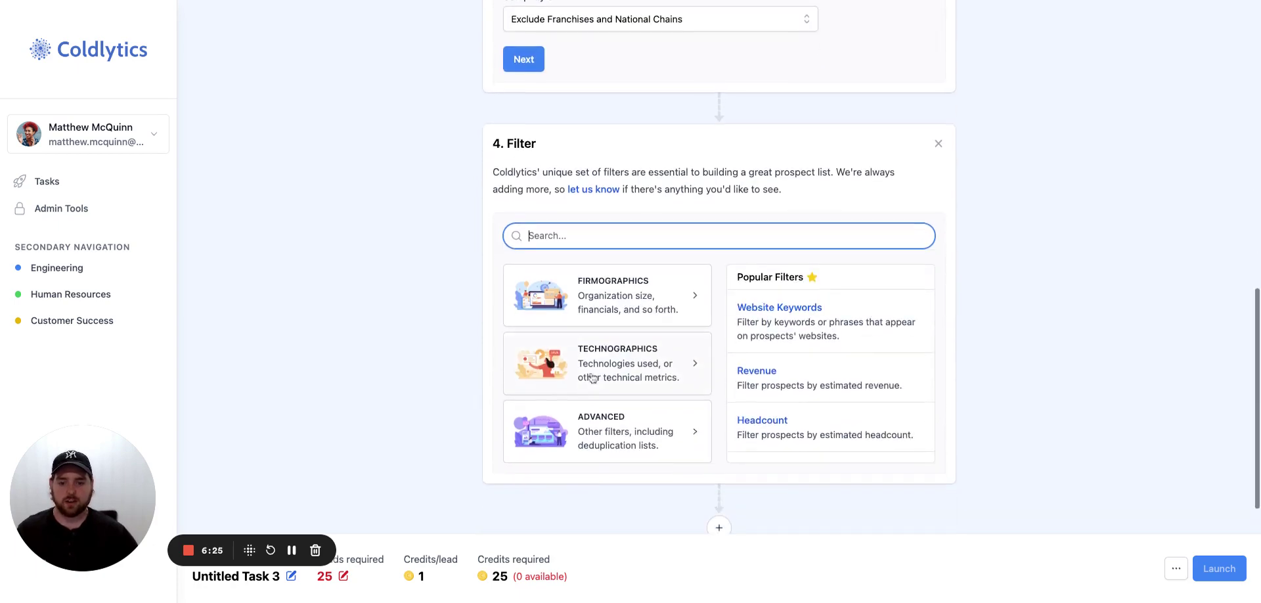
pyautogui.click(568, 366)
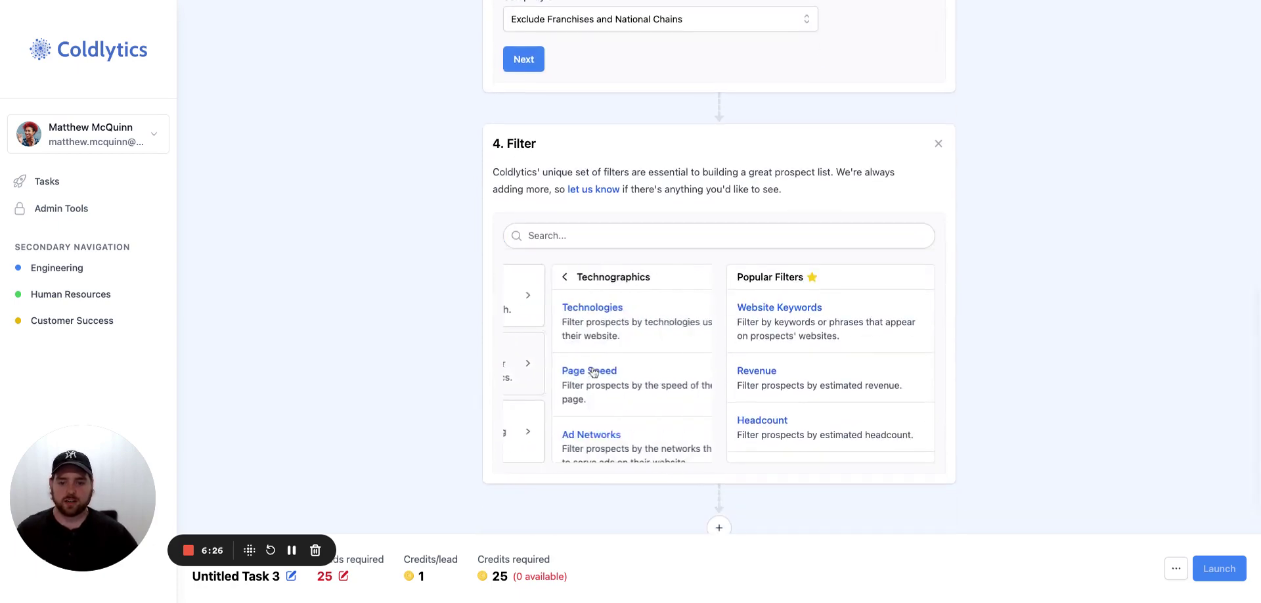
# Step: Make step 4 a Technologies filter, leaving the technology and Detected/Not Detected values unset
pyautogui.click(630, 333)
pyautogui.click(631, 318)
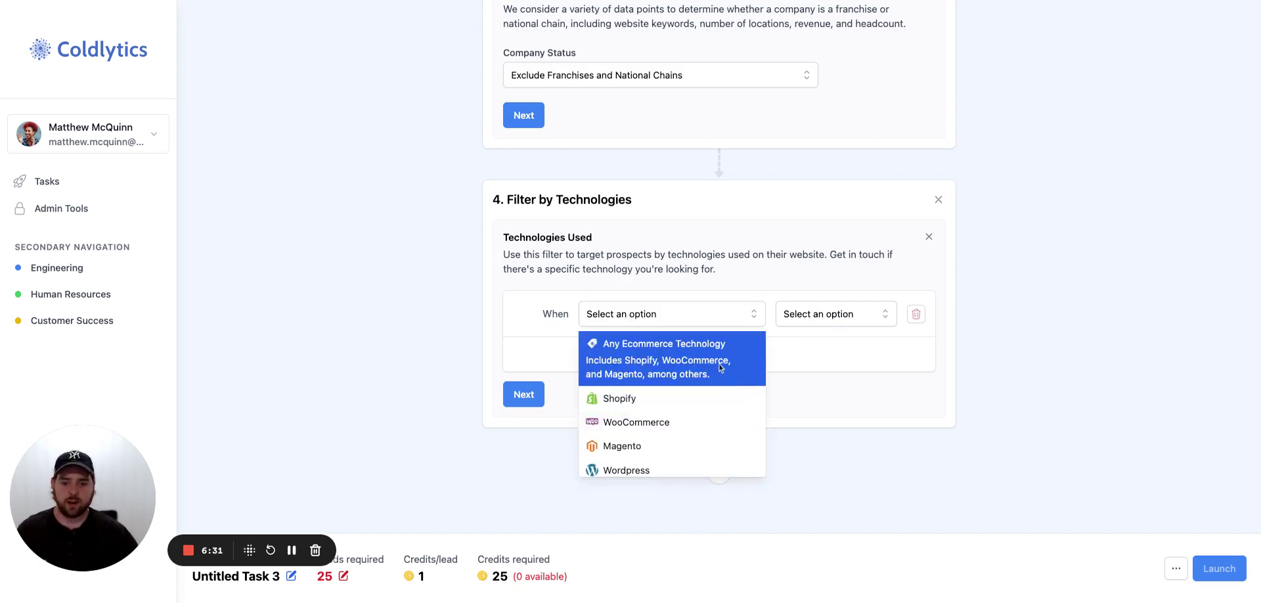
pyautogui.scroll(-1, 714, 385)
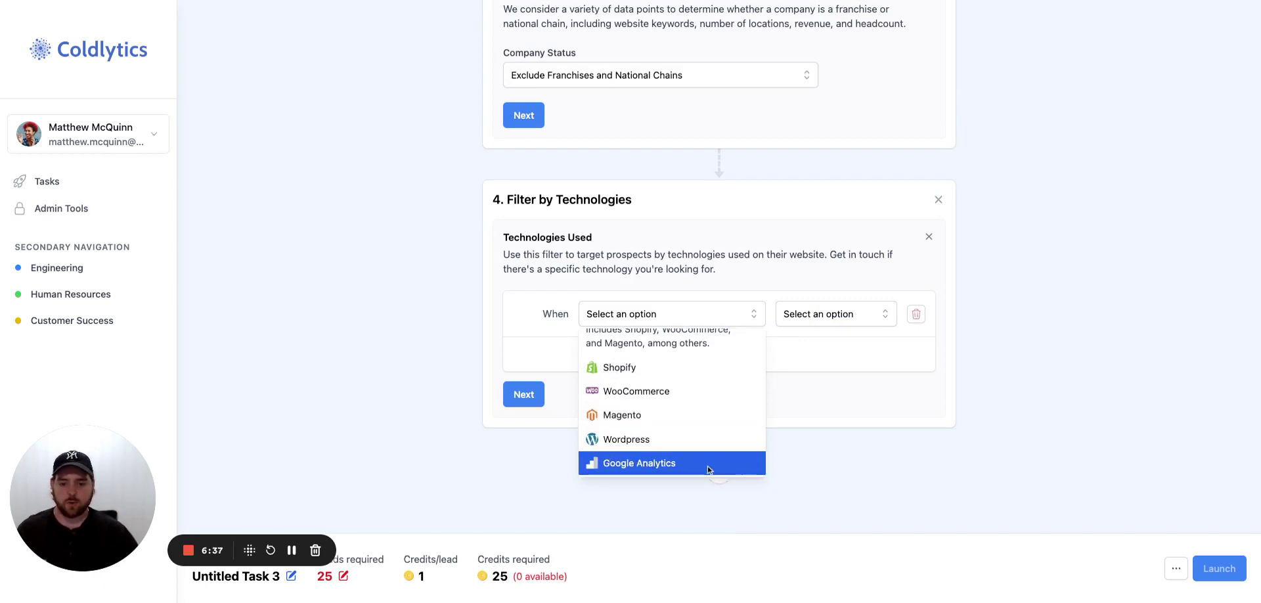
pyautogui.click(560, 404)
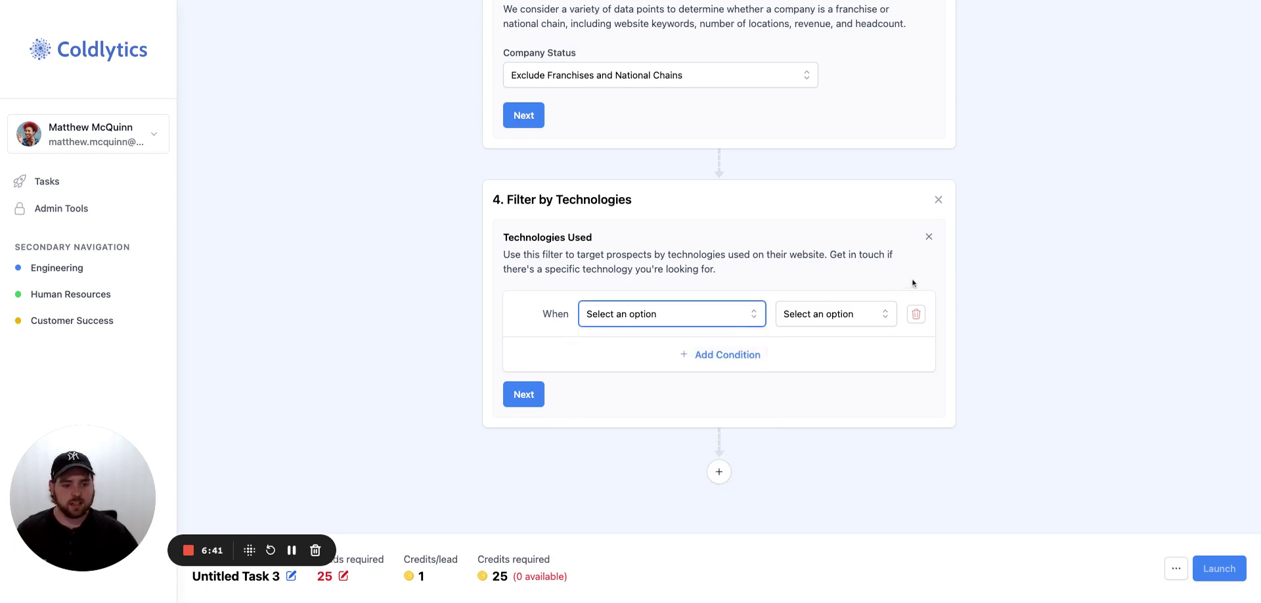
pyautogui.click(834, 319)
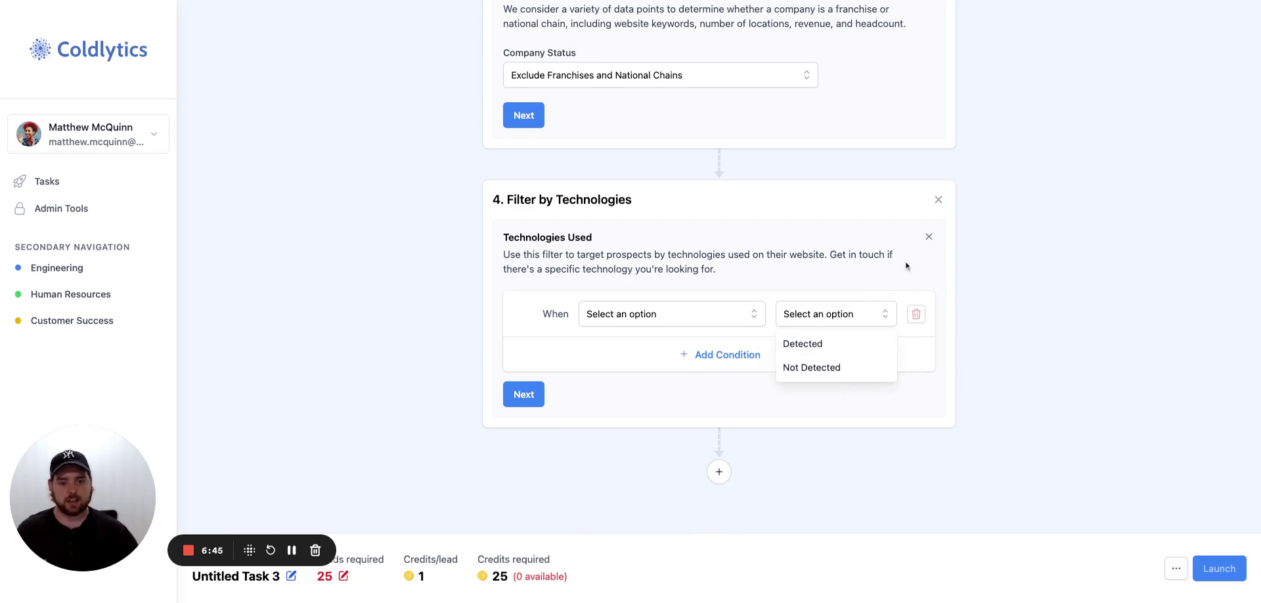
pyautogui.press('Escape')
pyautogui.scroll(1, 913, 243)
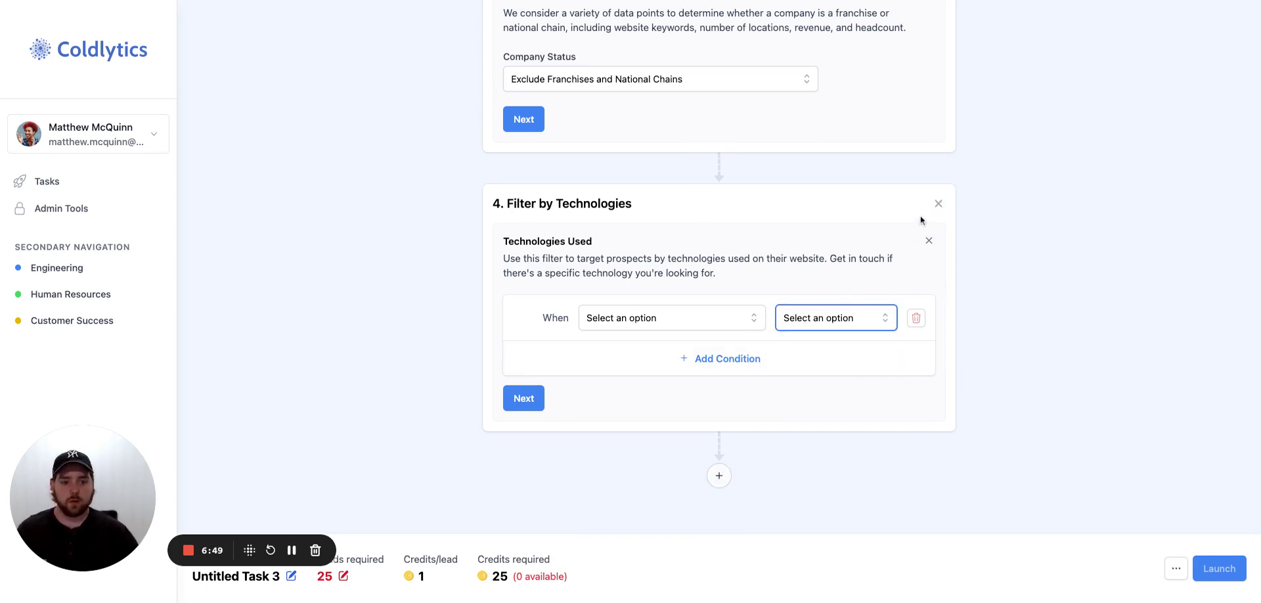
# Step: Drop the technologies step and franchise filter, replacing it with an Advertiser Status filter: Facebook = Yes
pyautogui.click(939, 205)
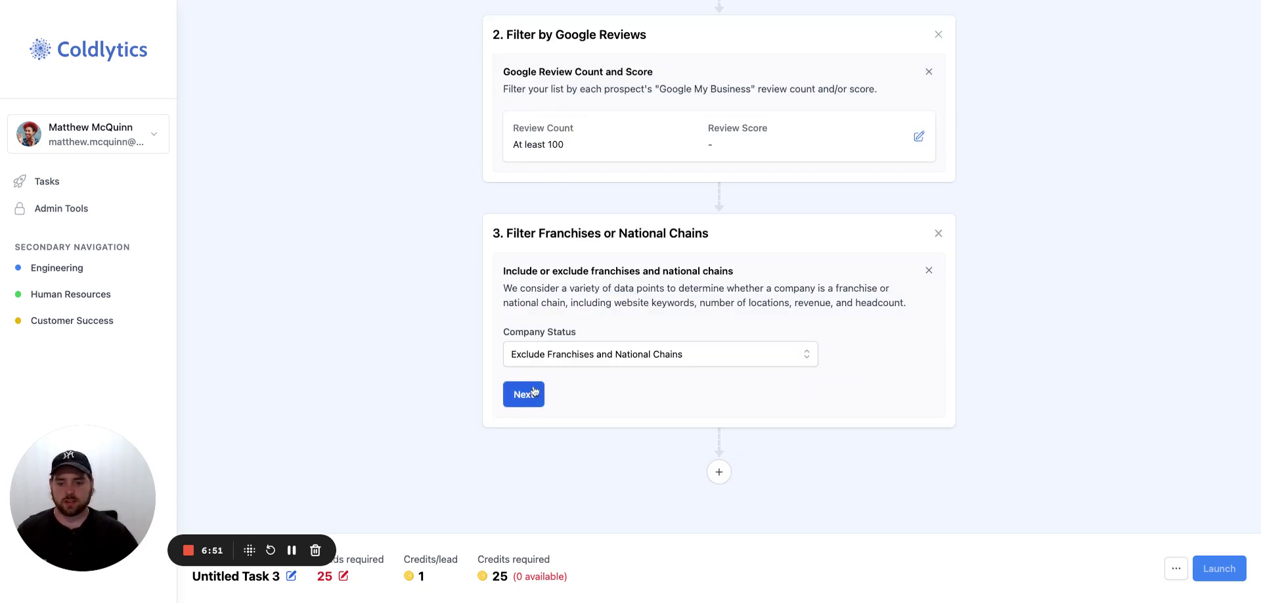
pyautogui.click(929, 270)
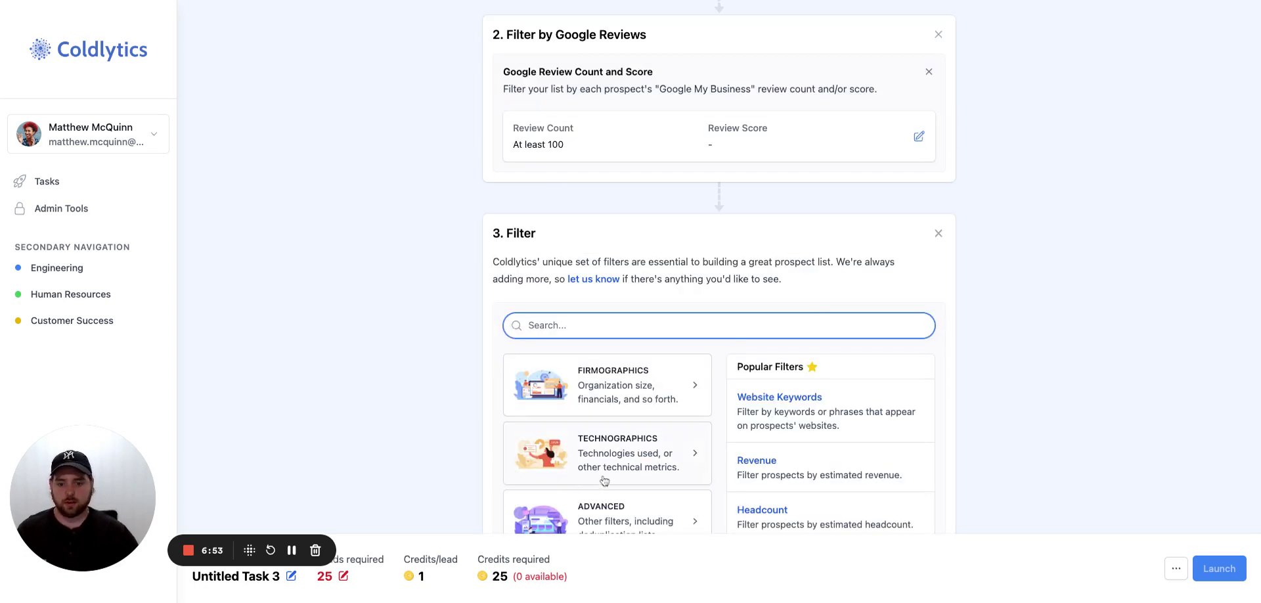
pyautogui.click(624, 409)
pyautogui.scroll(-5, 538, 493)
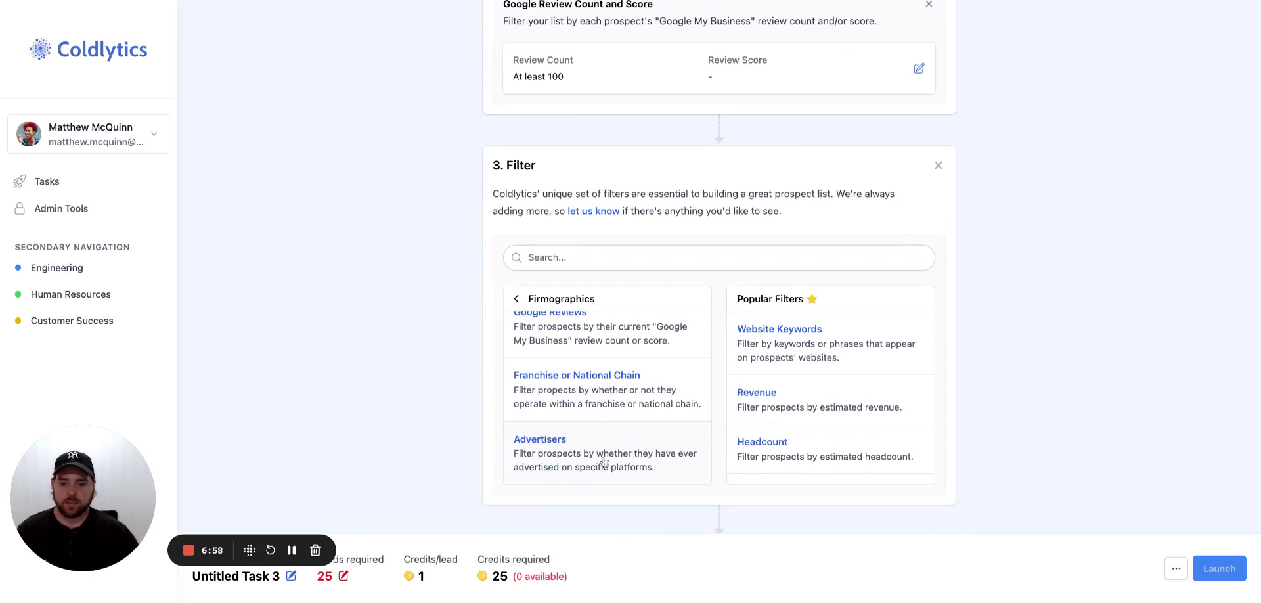
pyautogui.click(605, 463)
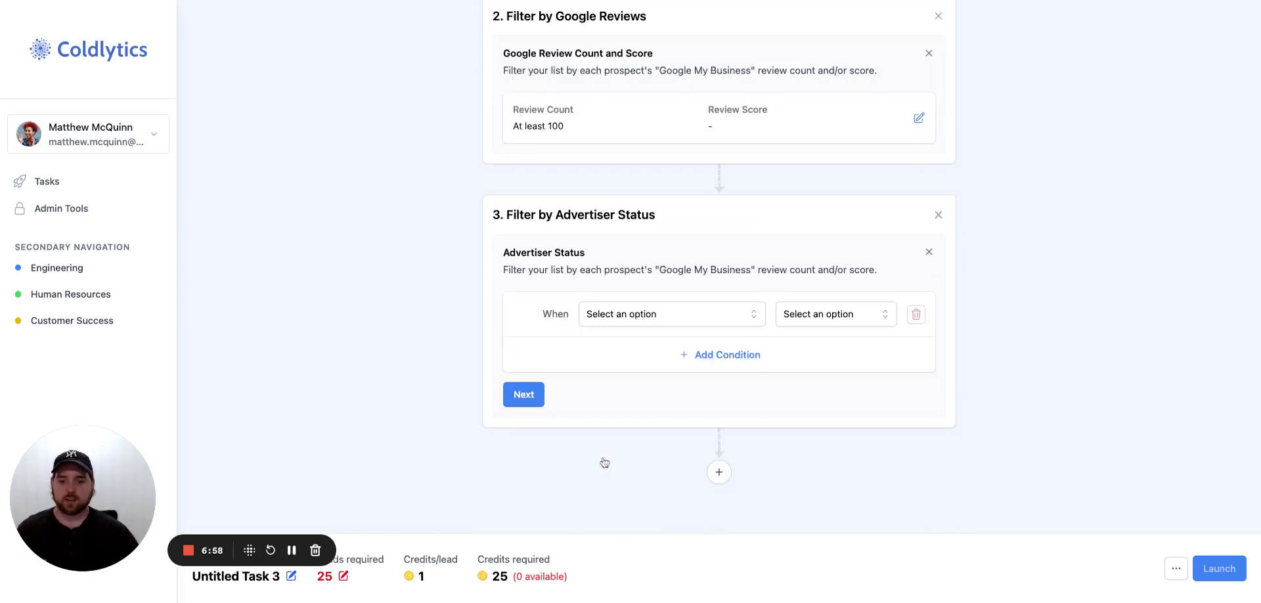
pyautogui.click(681, 313)
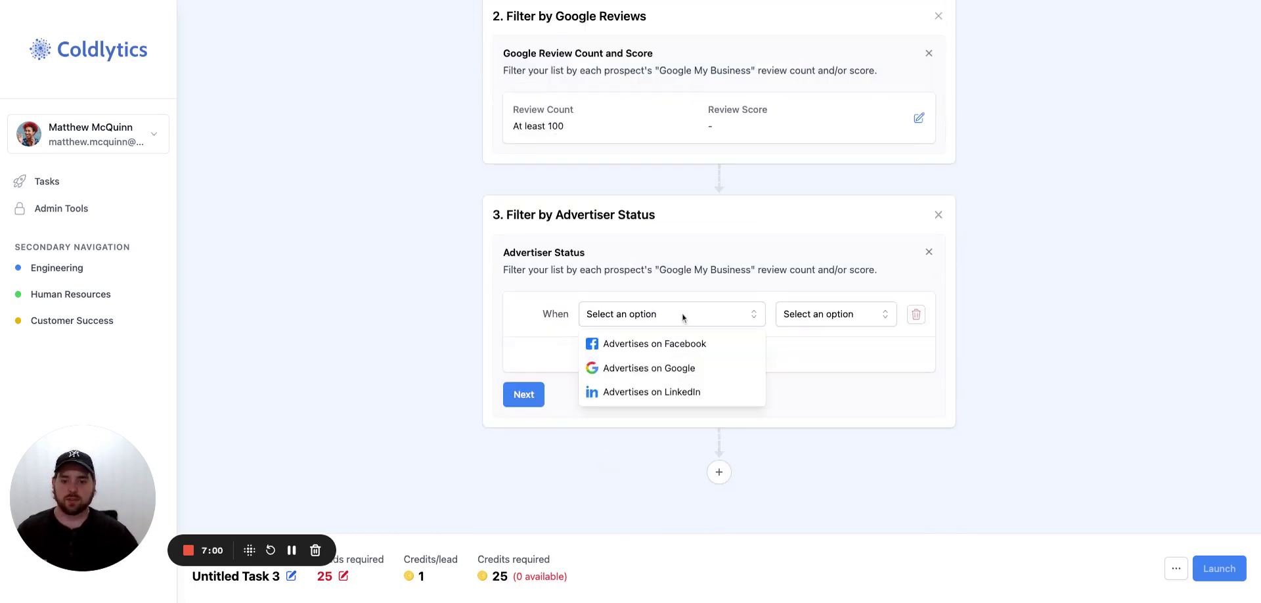
pyautogui.click(652, 344)
pyautogui.click(861, 313)
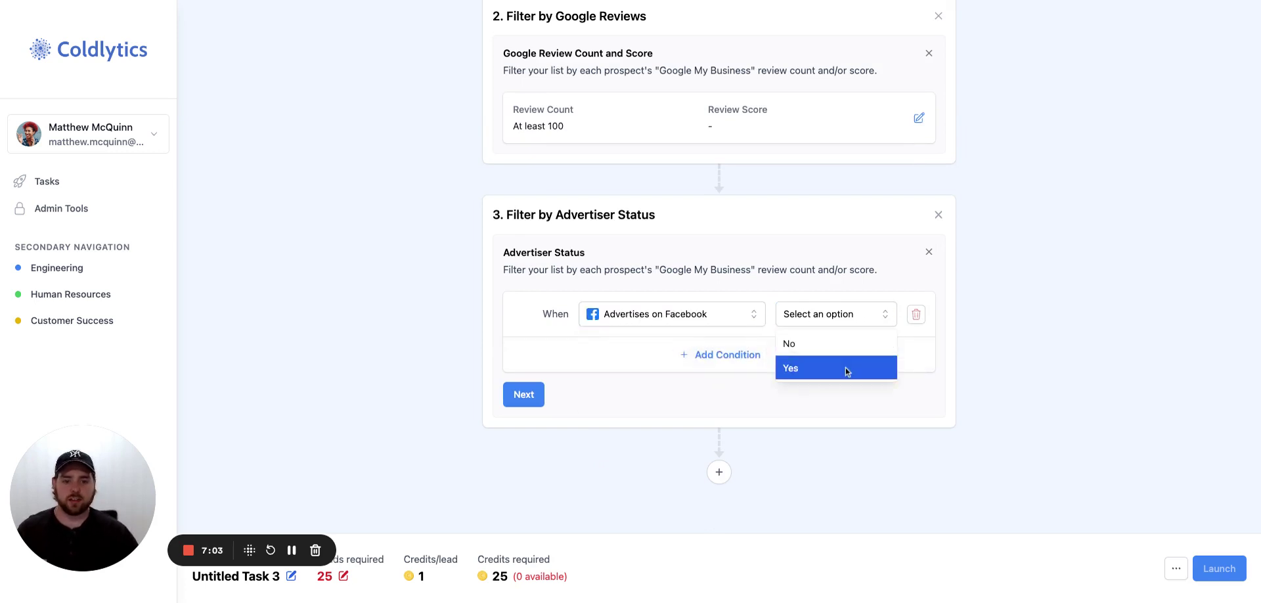
pyautogui.click(846, 368)
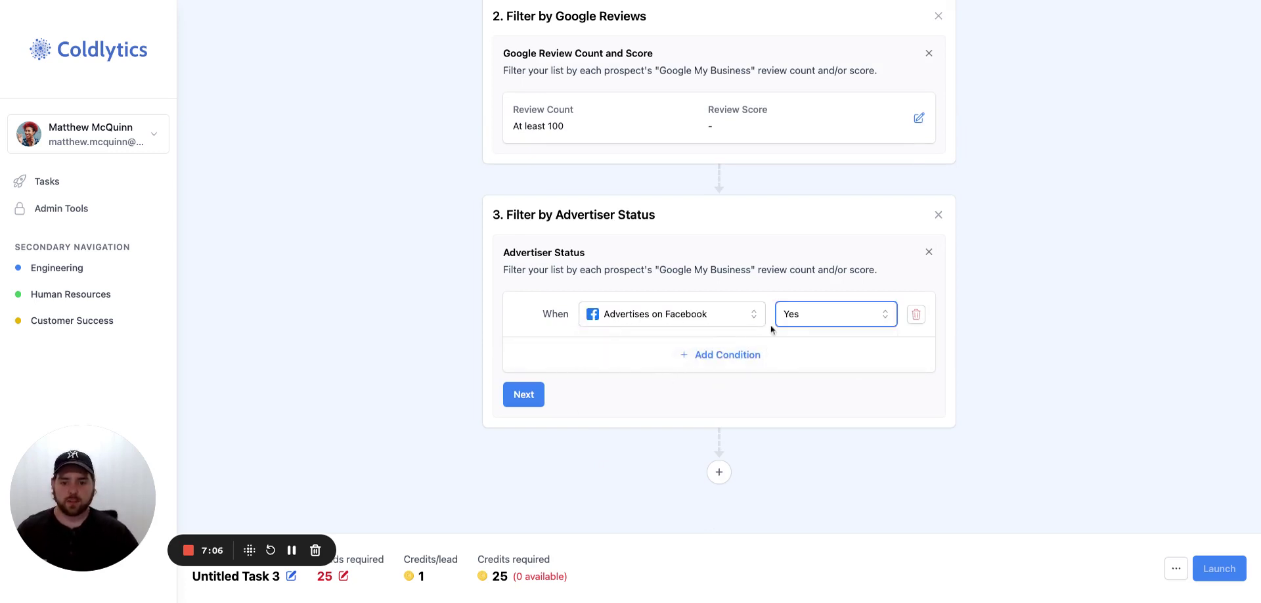
# Step: Add an Or condition requiring advertising on Google = Yes
pyautogui.click(739, 355)
pyautogui.click(616, 356)
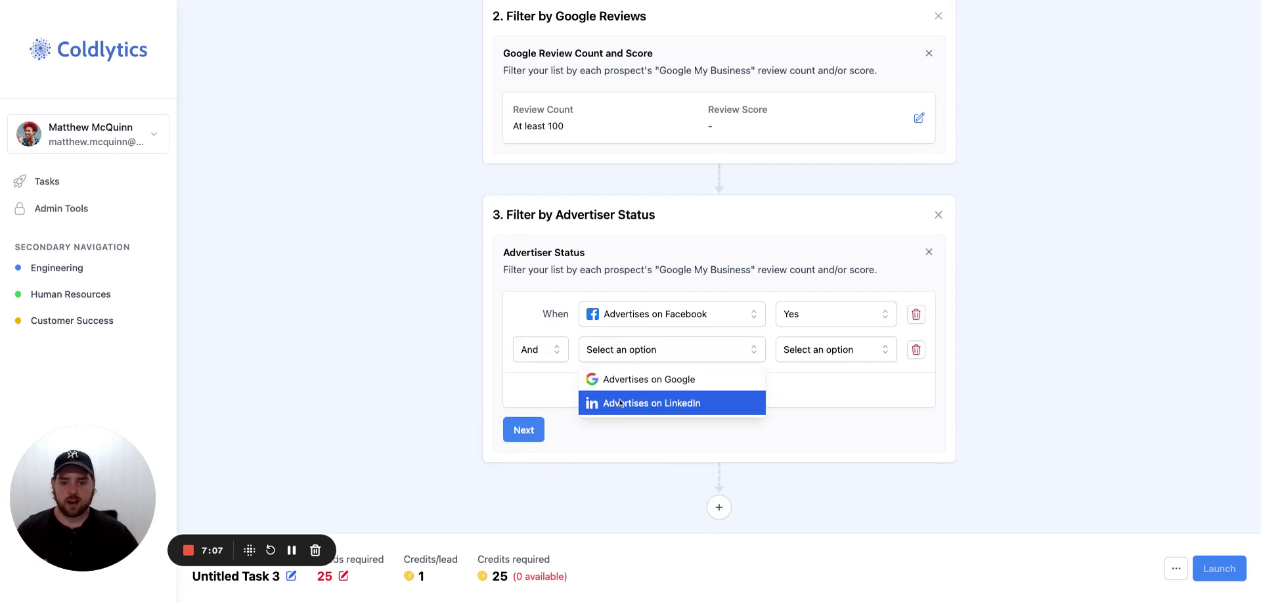
pyautogui.click(611, 374)
pyautogui.click(557, 353)
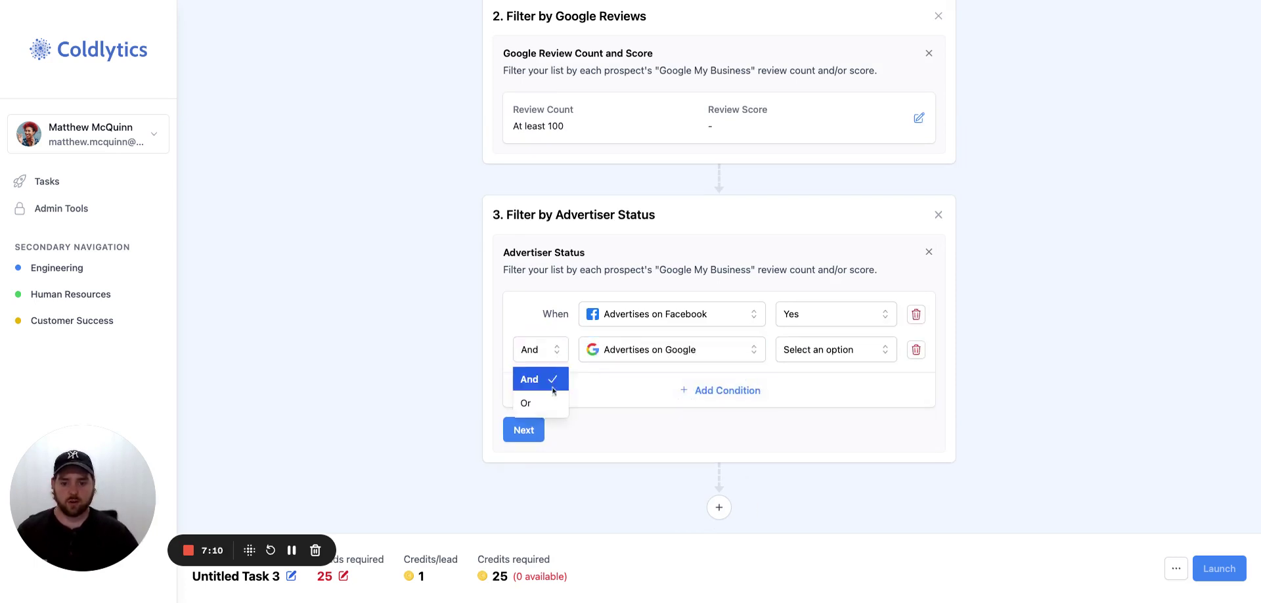
pyautogui.click(545, 404)
pyautogui.click(877, 355)
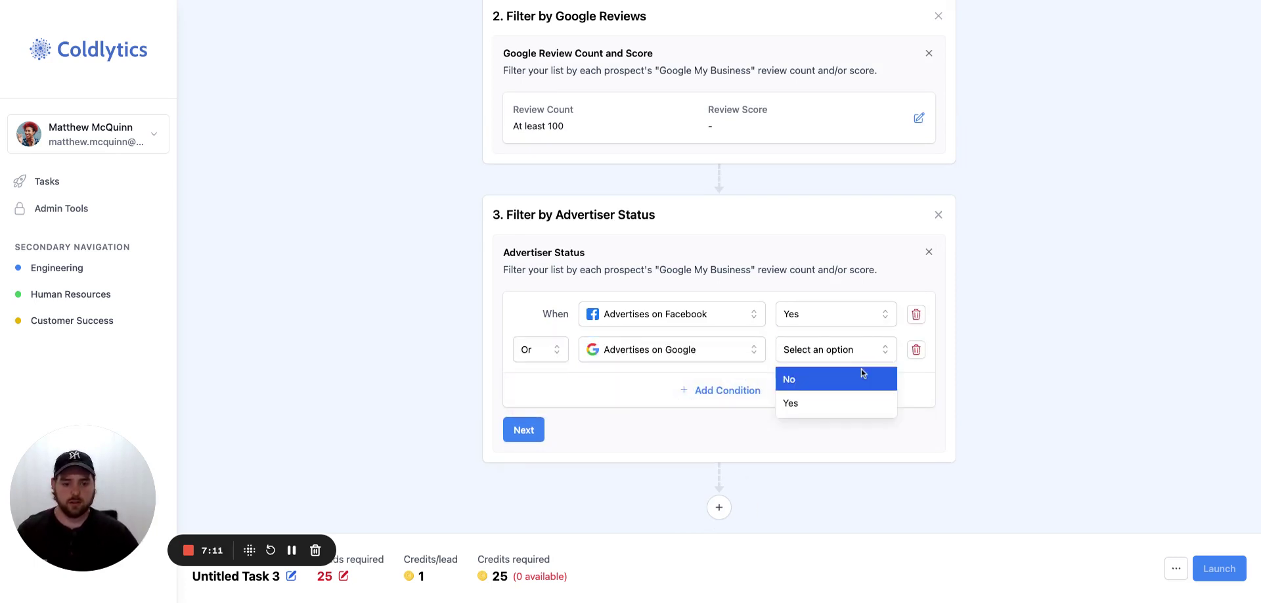
pyautogui.click(857, 402)
# Step: Add an Or condition for LinkedIn advertising set to Yes and save the filter
pyautogui.click(732, 392)
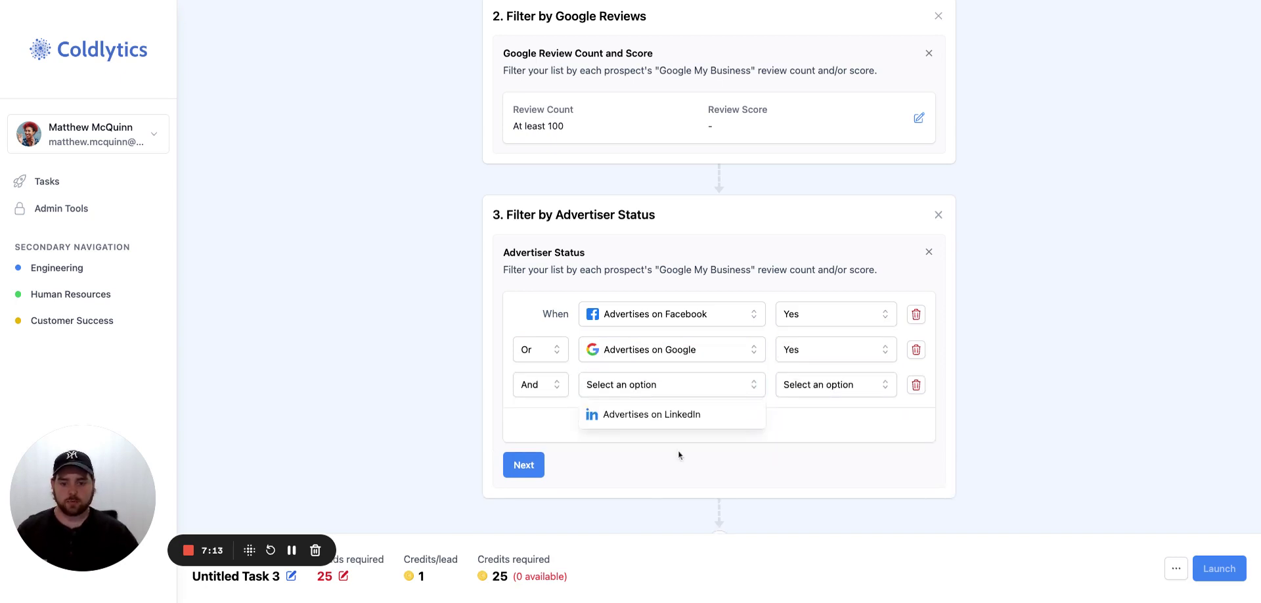
pyautogui.click(651, 412)
pyautogui.click(540, 384)
pyautogui.click(543, 440)
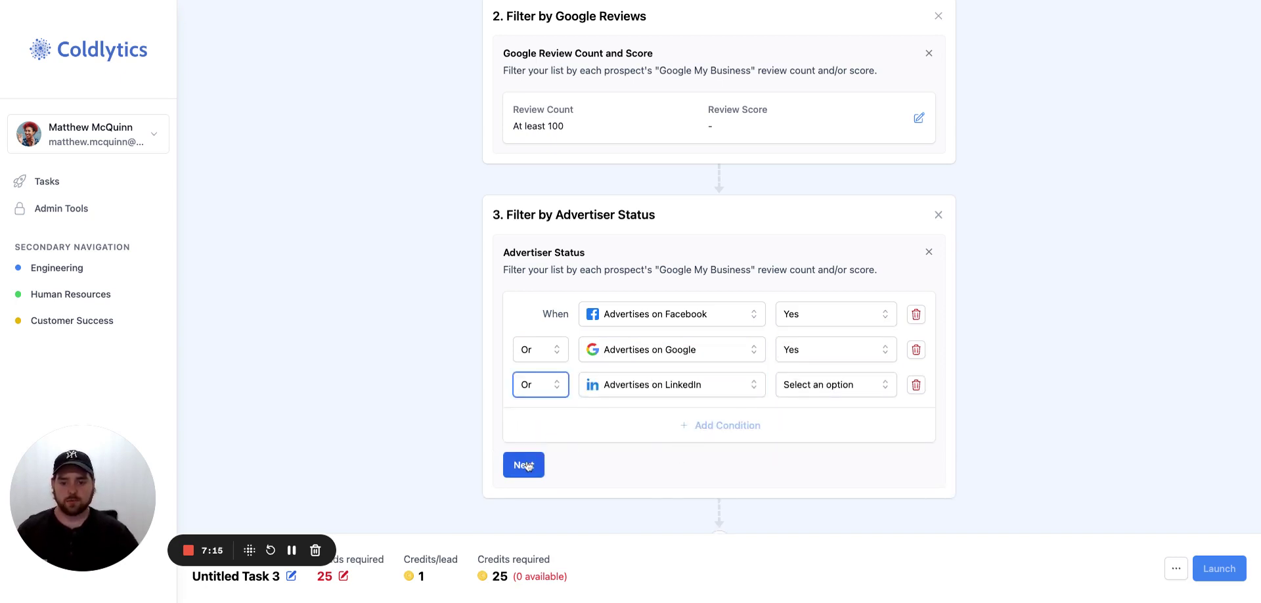
pyautogui.click(525, 466)
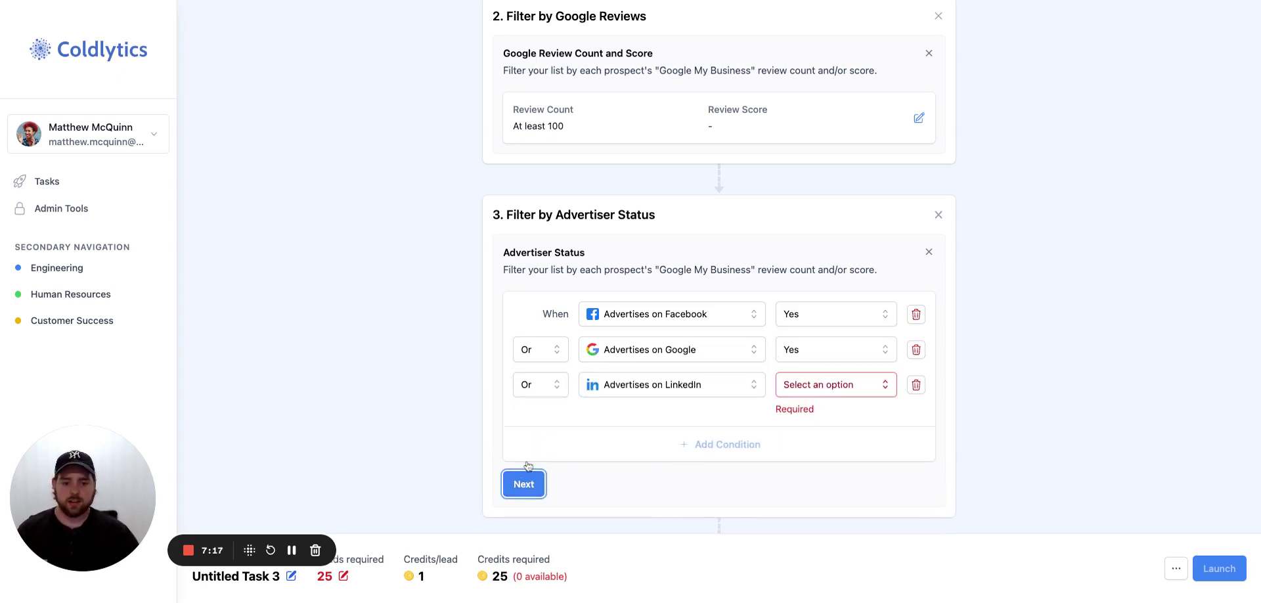
pyautogui.click(849, 389)
pyautogui.click(837, 435)
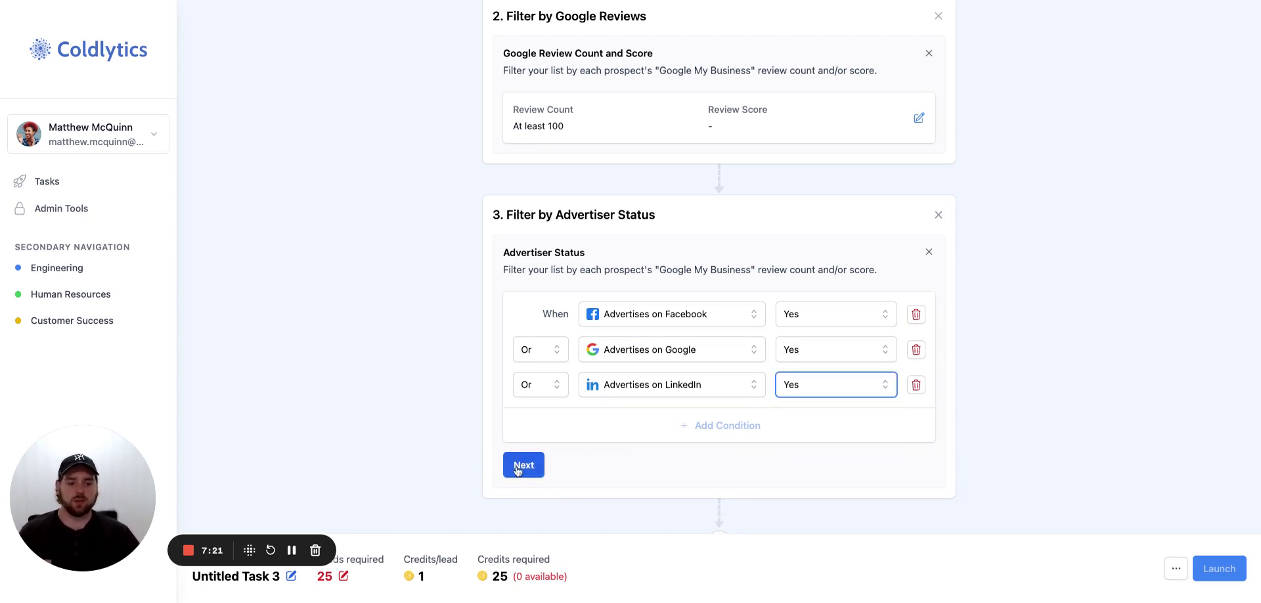
pyautogui.click(524, 465)
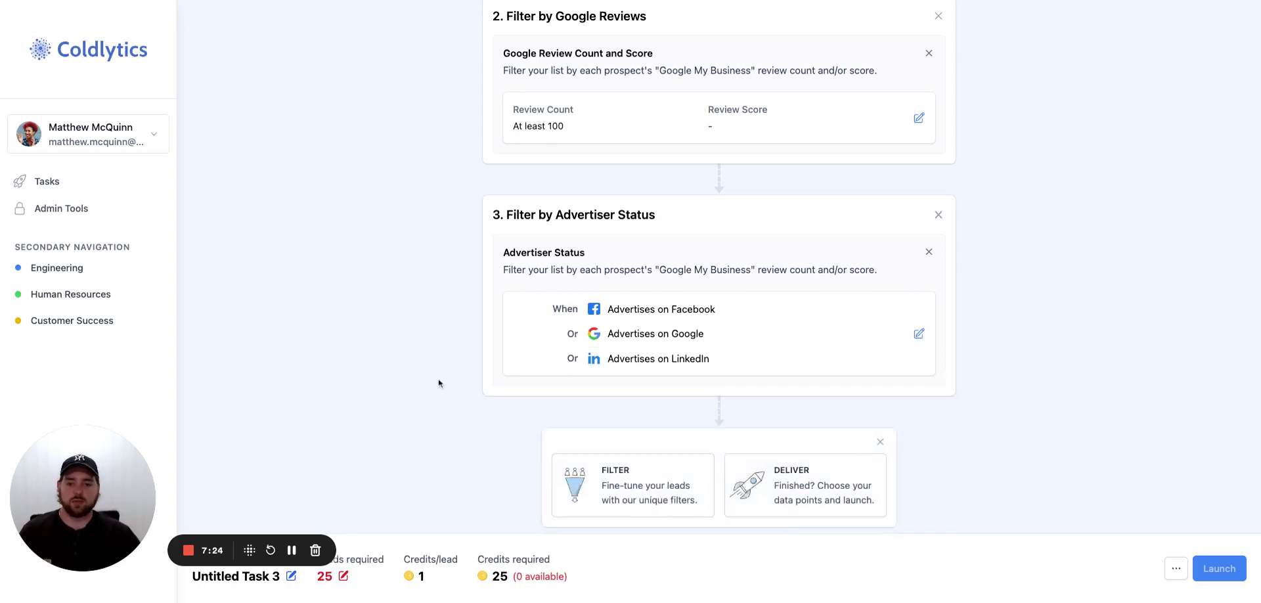
# Step: Add a temporary fourth filter step, browse its Technographics and Advanced options, then remove it
pyautogui.scroll(-1, 439, 386)
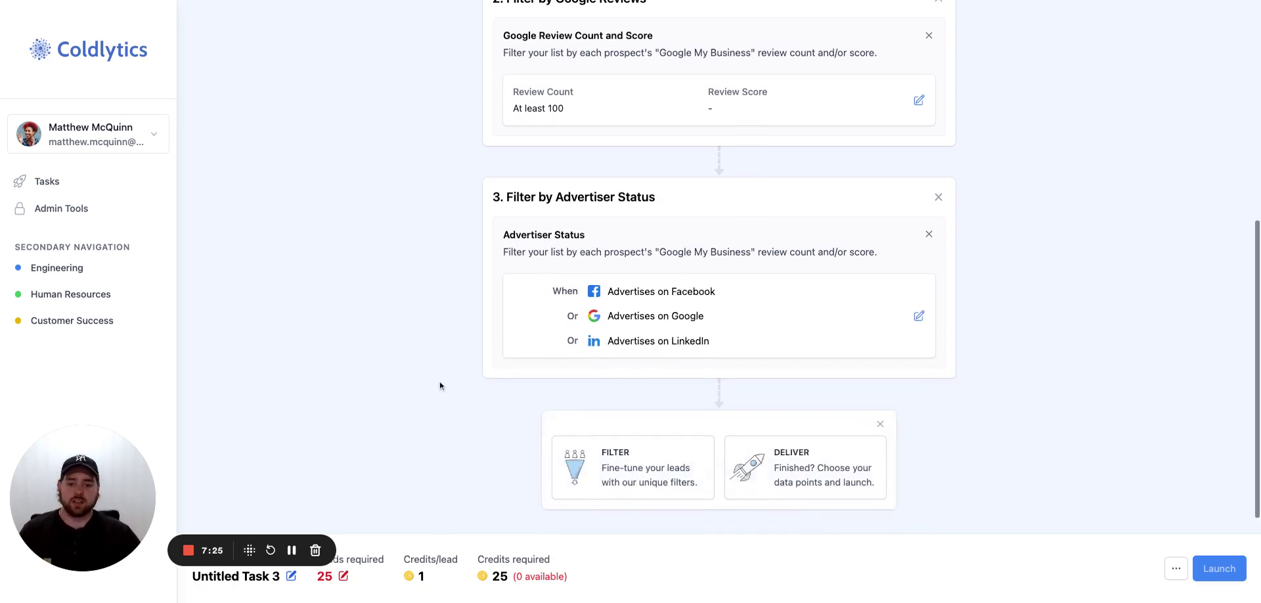
pyautogui.click(657, 451)
pyautogui.scroll(-5, 451, 384)
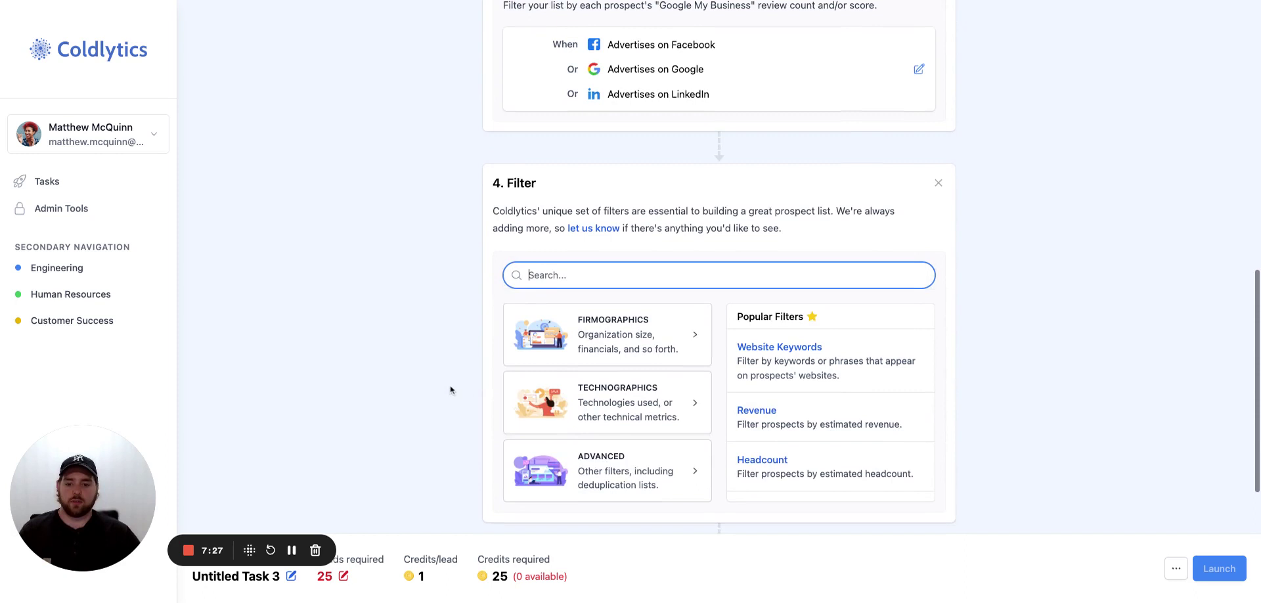
pyautogui.click(519, 372)
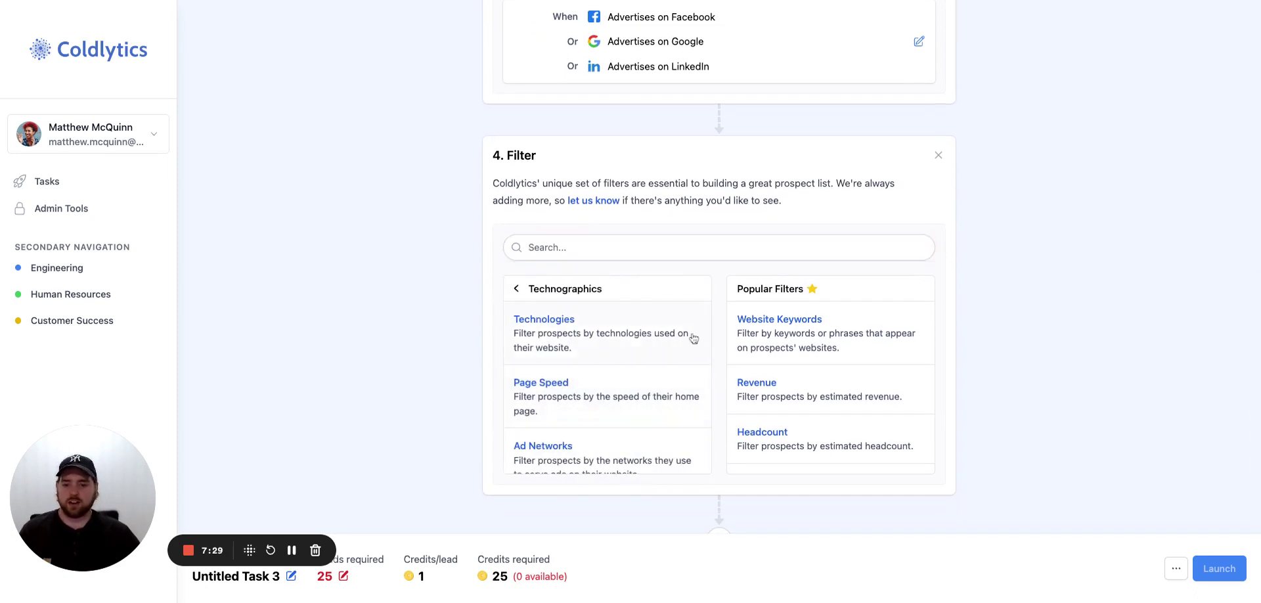
pyautogui.scroll(-1, 686, 342)
pyautogui.scroll(1, 687, 350)
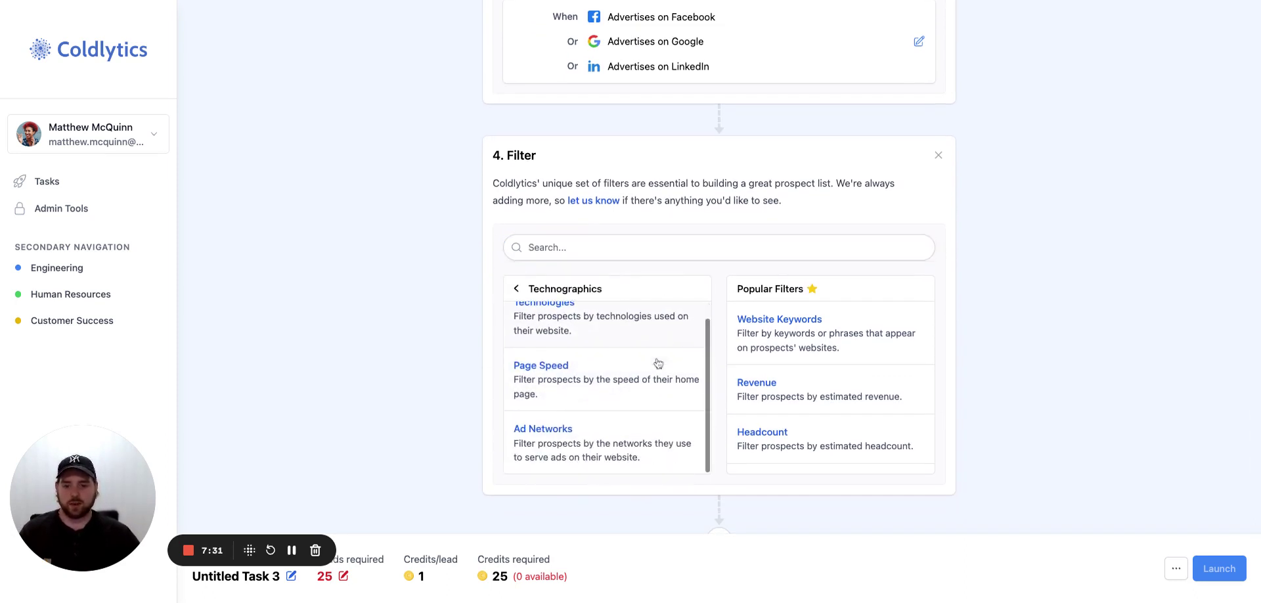
pyautogui.scroll(-1, 651, 362)
pyautogui.scroll(1, 629, 338)
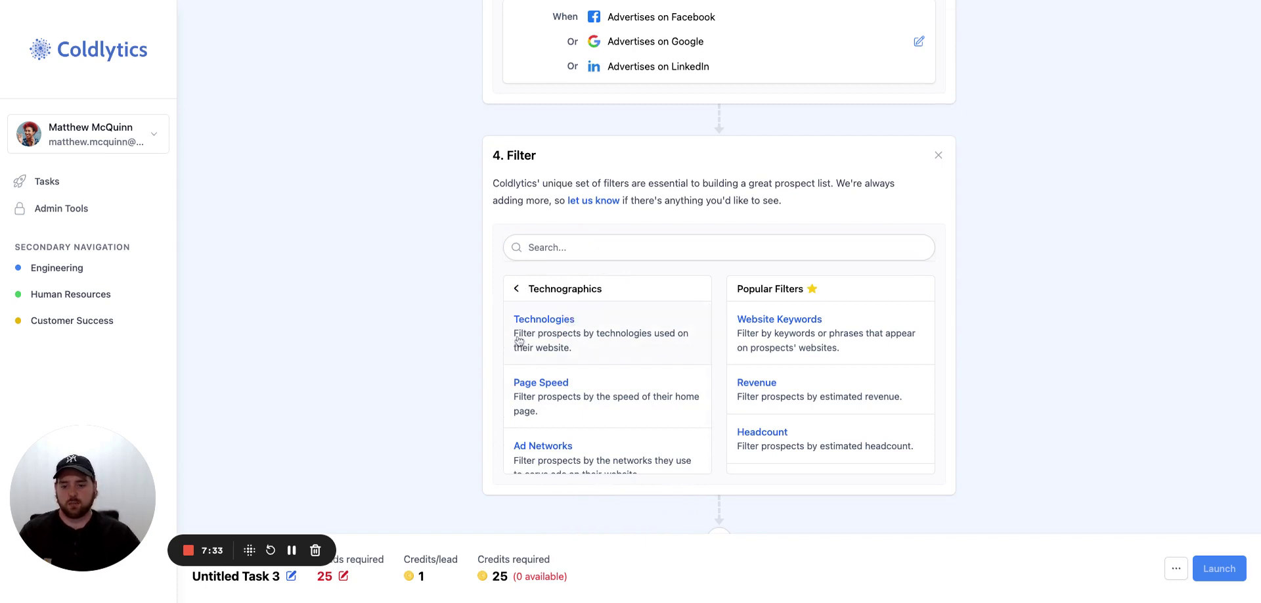
pyautogui.scroll(-1, 531, 429)
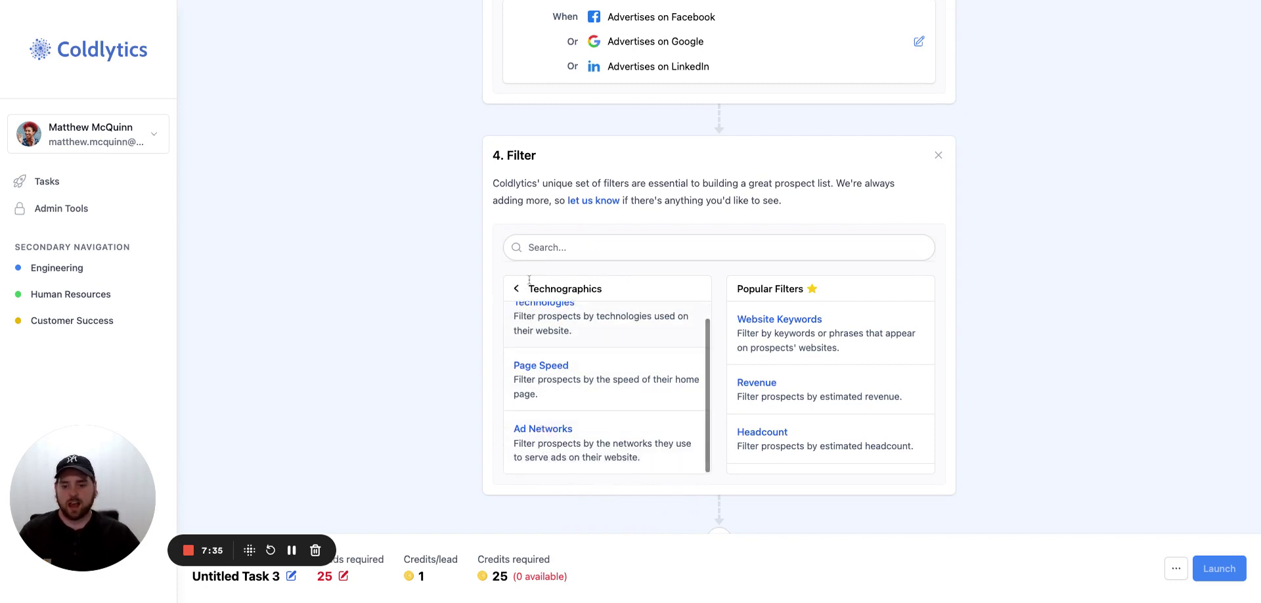
pyautogui.click(516, 288)
pyautogui.click(624, 455)
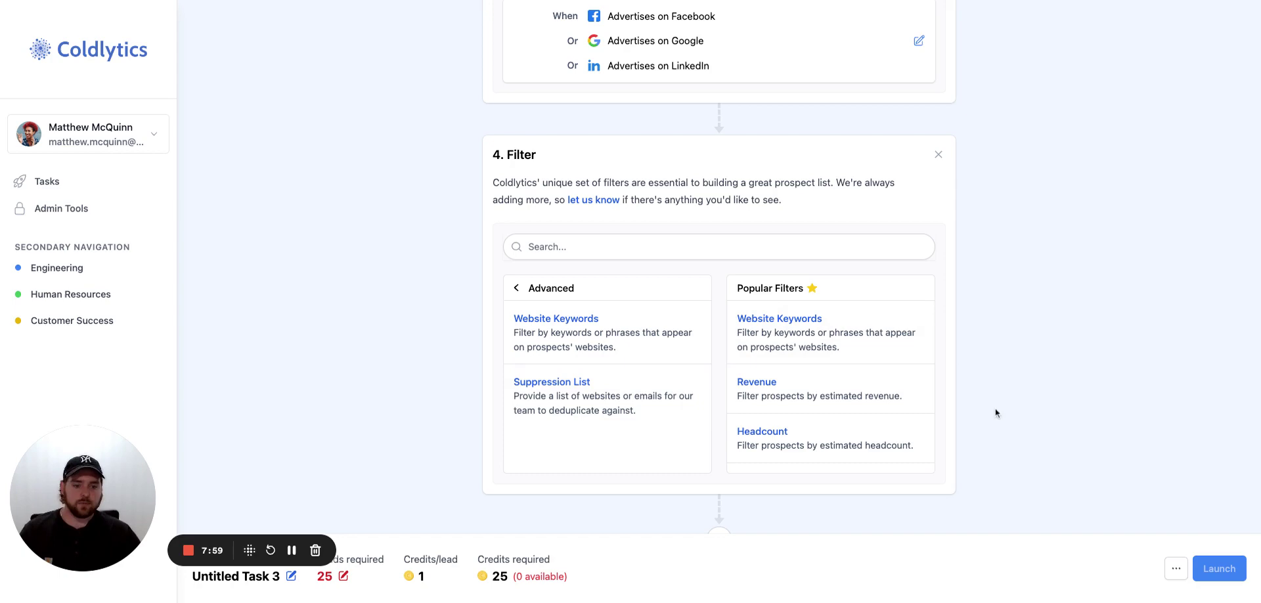
pyautogui.click(938, 154)
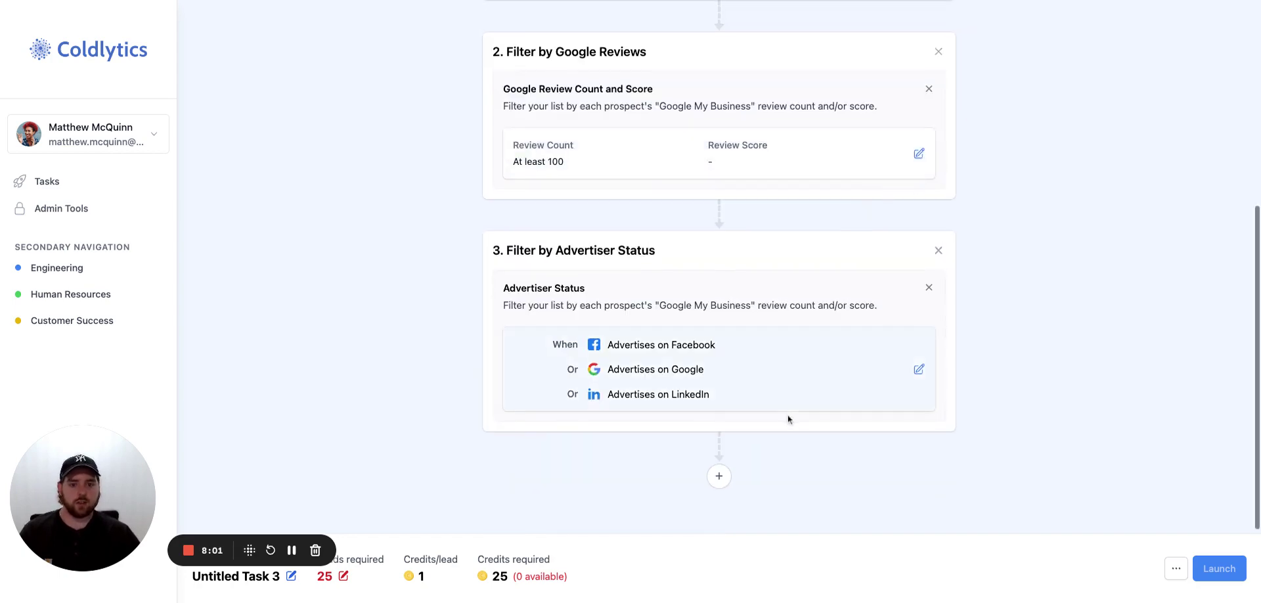
# Step: Add a Deliver step and look through its available data points
pyautogui.click(720, 476)
pyautogui.click(812, 427)
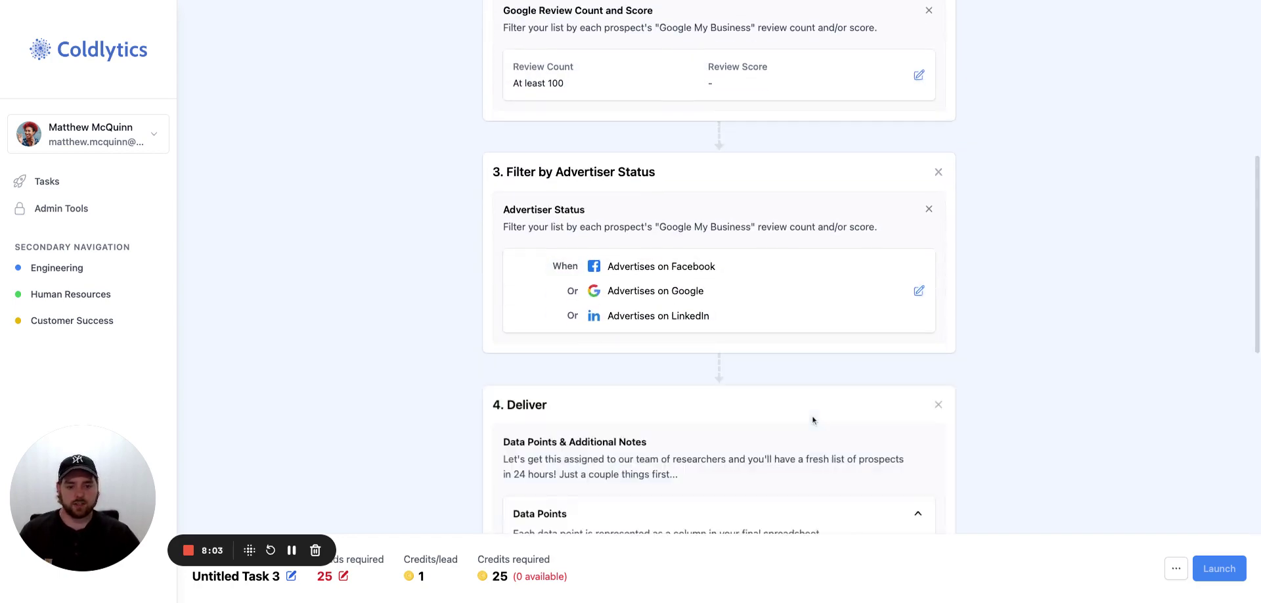
pyautogui.scroll(-6, 756, 443)
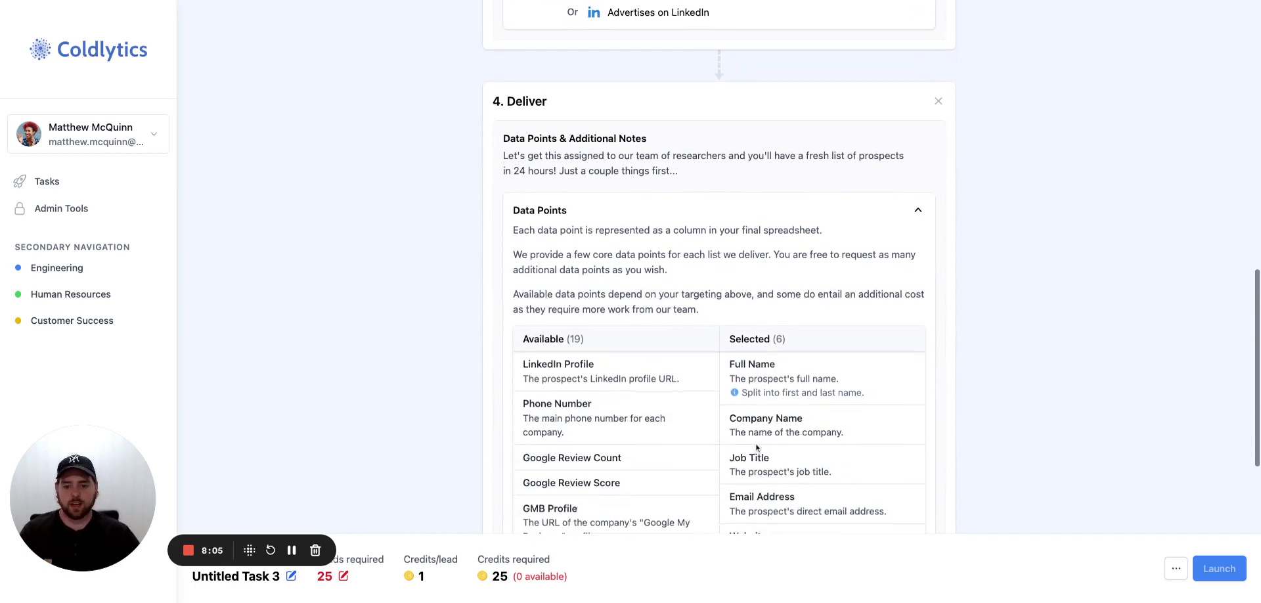
pyautogui.scroll(3, 757, 440)
pyautogui.scroll(-3, 762, 400)
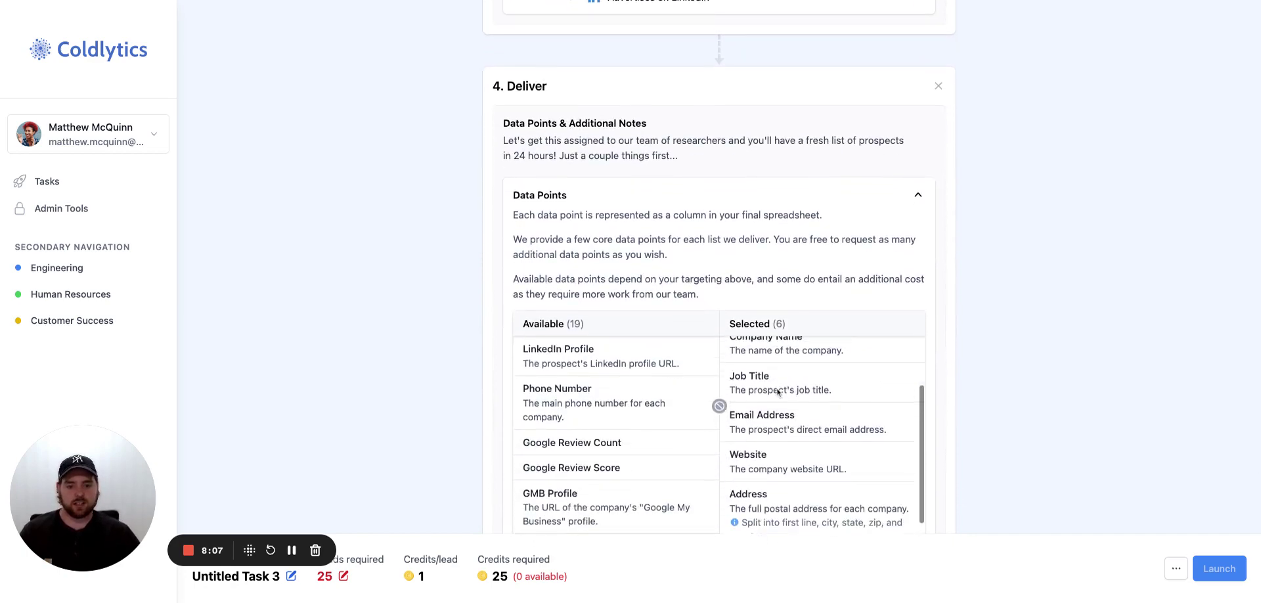
pyautogui.scroll(-2, 709, 278)
pyautogui.scroll(3, 823, 295)
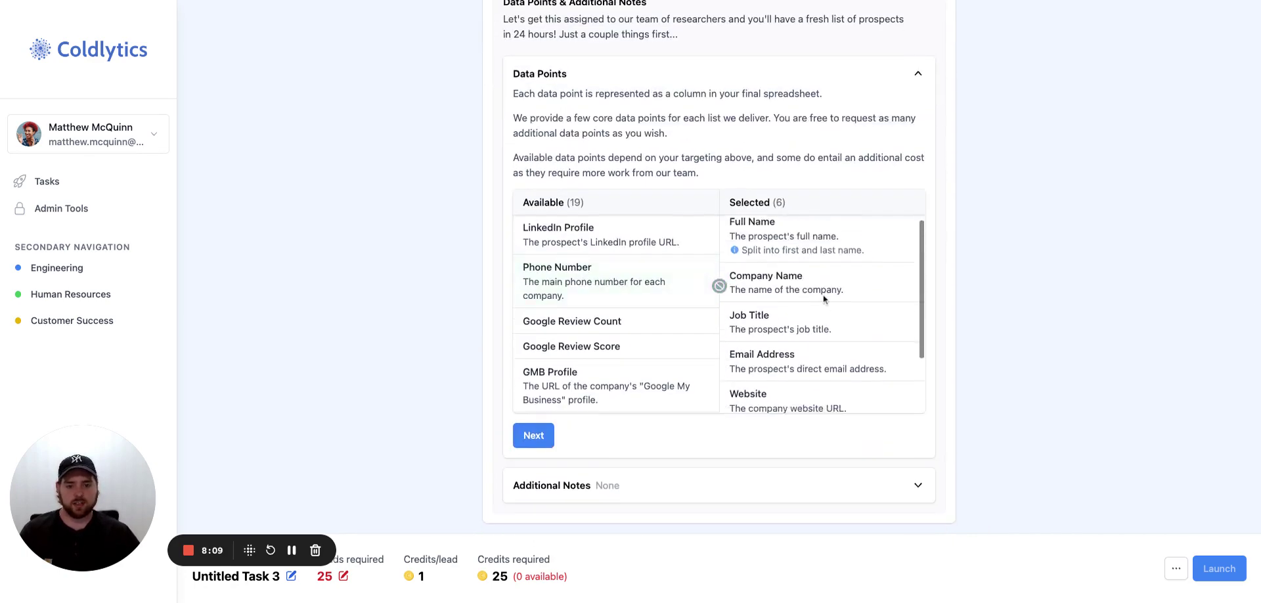
pyautogui.scroll(-3, 823, 294)
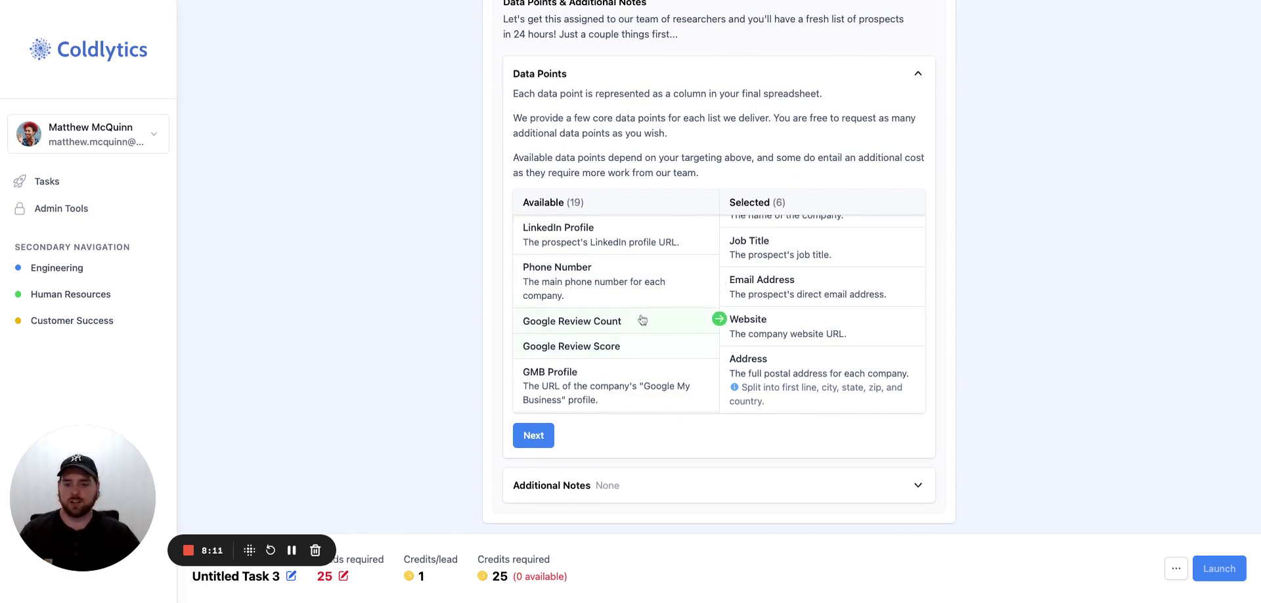
pyautogui.scroll(2, 642, 320)
pyautogui.scroll(-2, 643, 320)
pyautogui.scroll(-2, 578, 320)
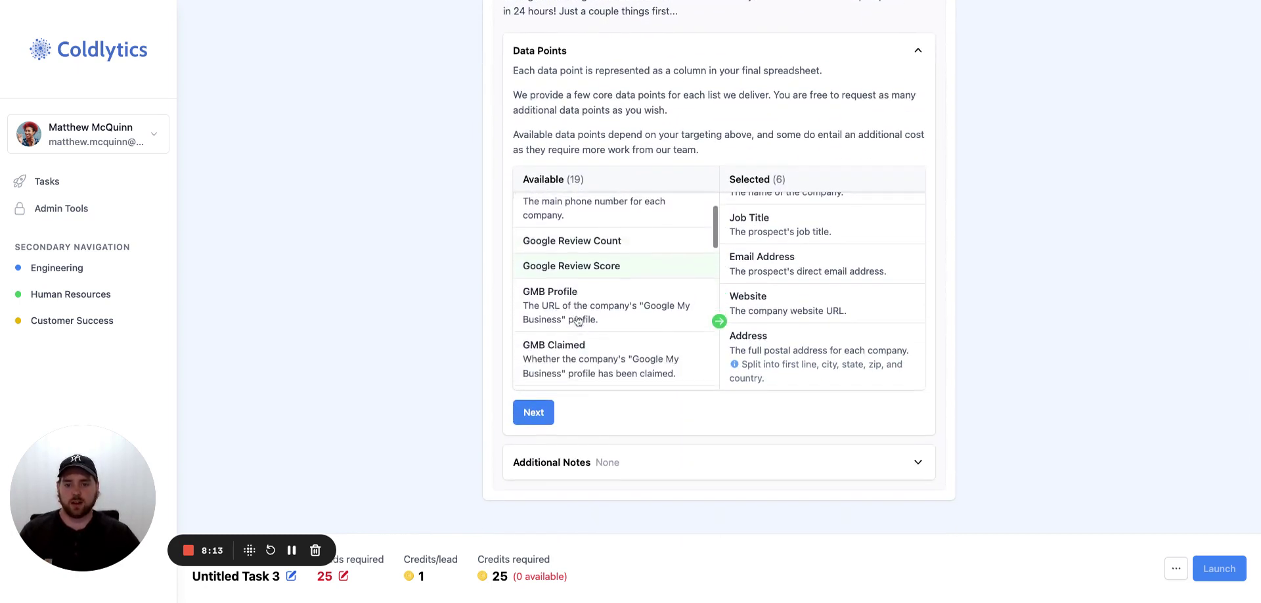
pyautogui.scroll(-3, 578, 320)
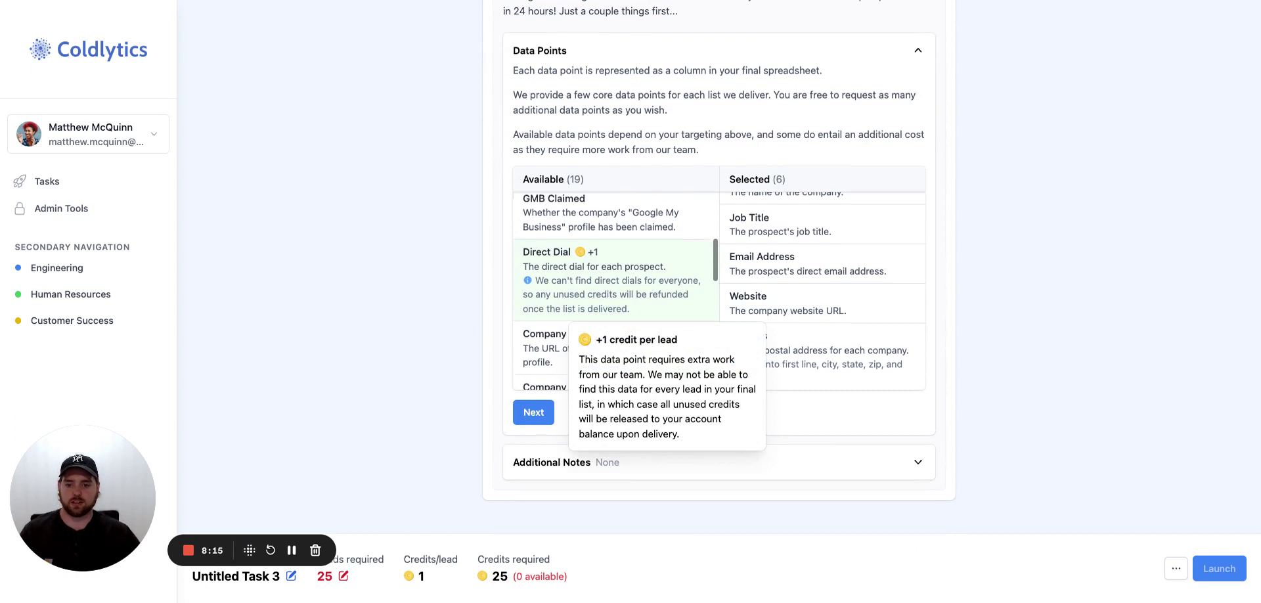
pyautogui.scroll(-3, 614, 295)
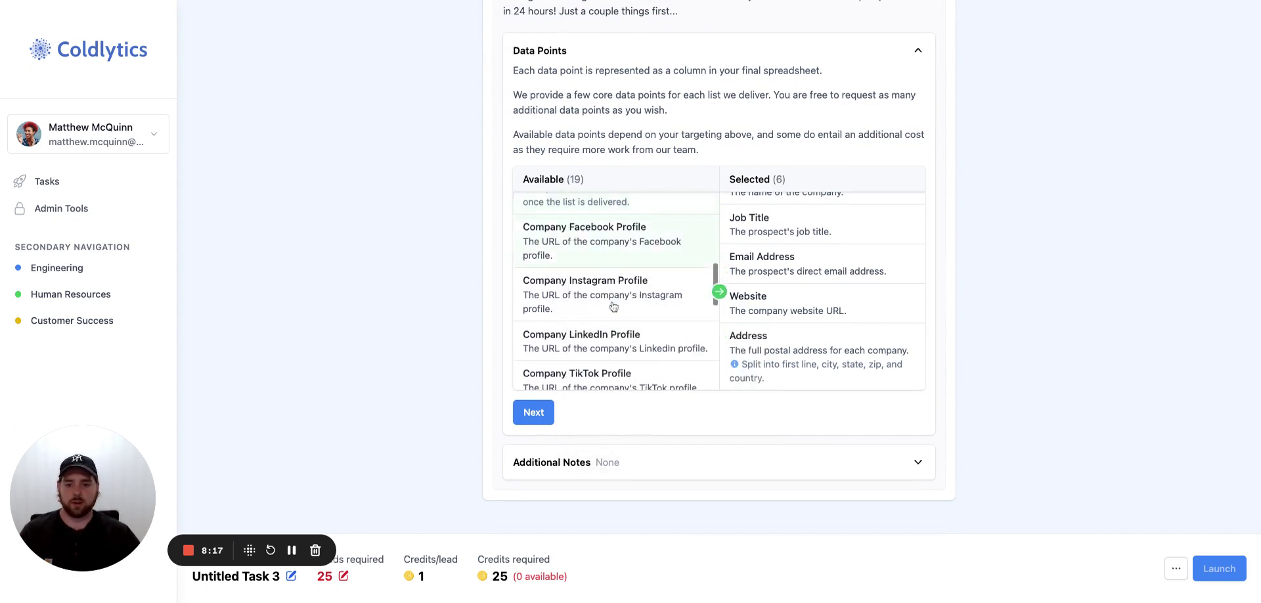
pyautogui.scroll(-4, 613, 306)
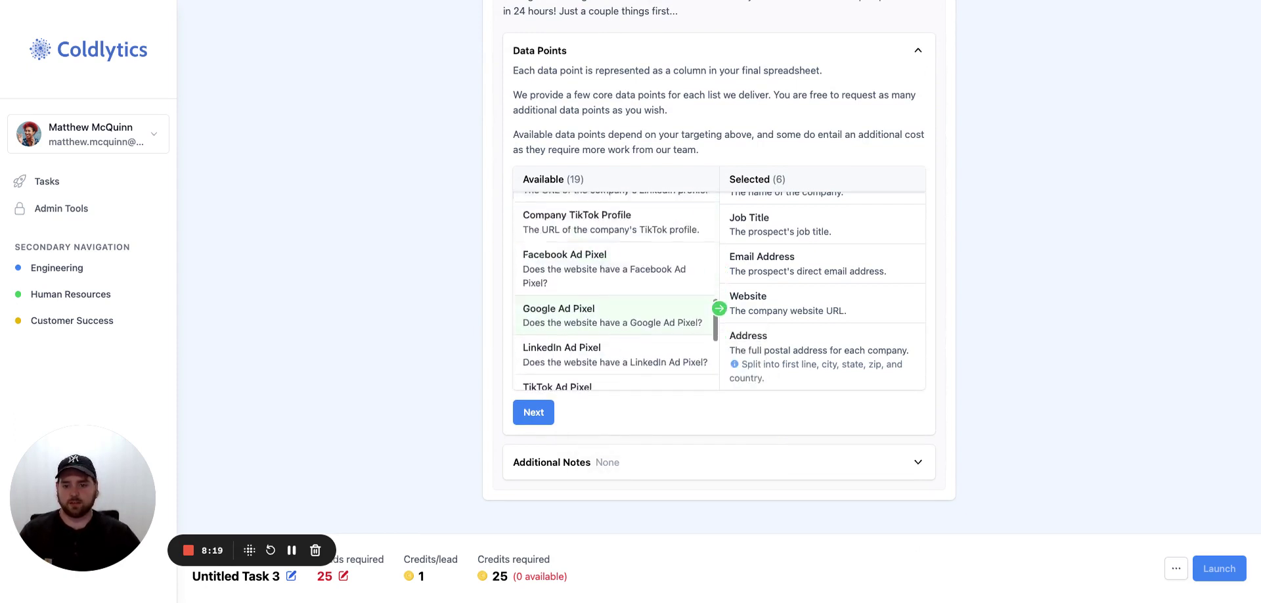
pyautogui.scroll(-3, 652, 313)
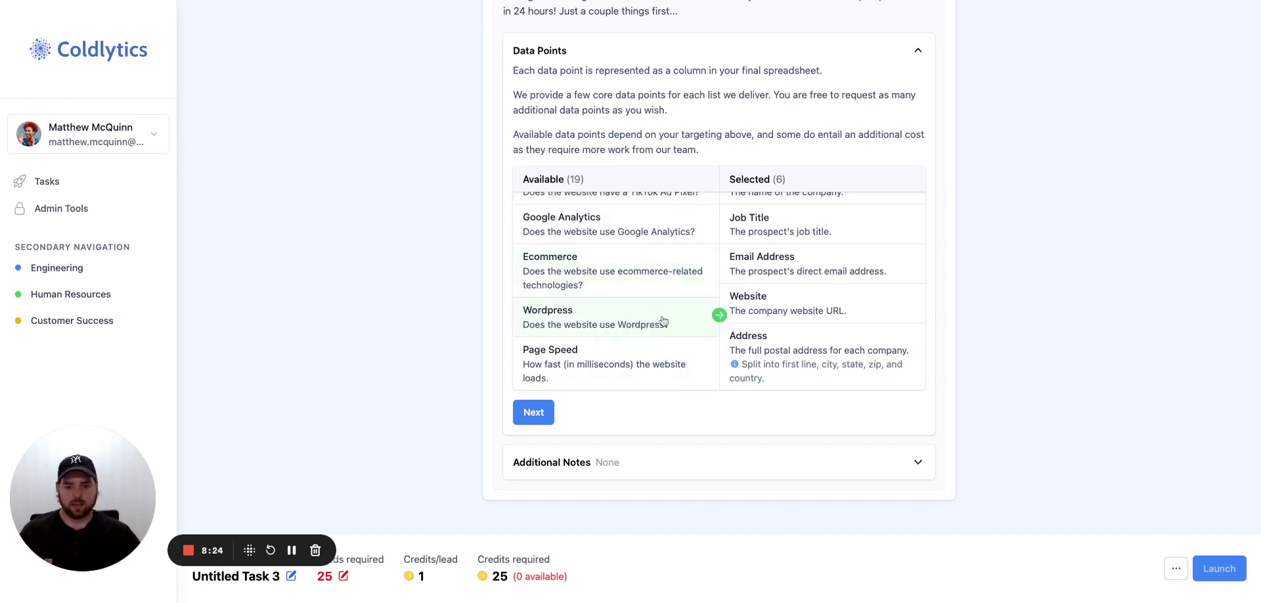
# Step: Add Wordpress and Page Speed to the selected data points, bringing them to 8
pyautogui.click(602, 321)
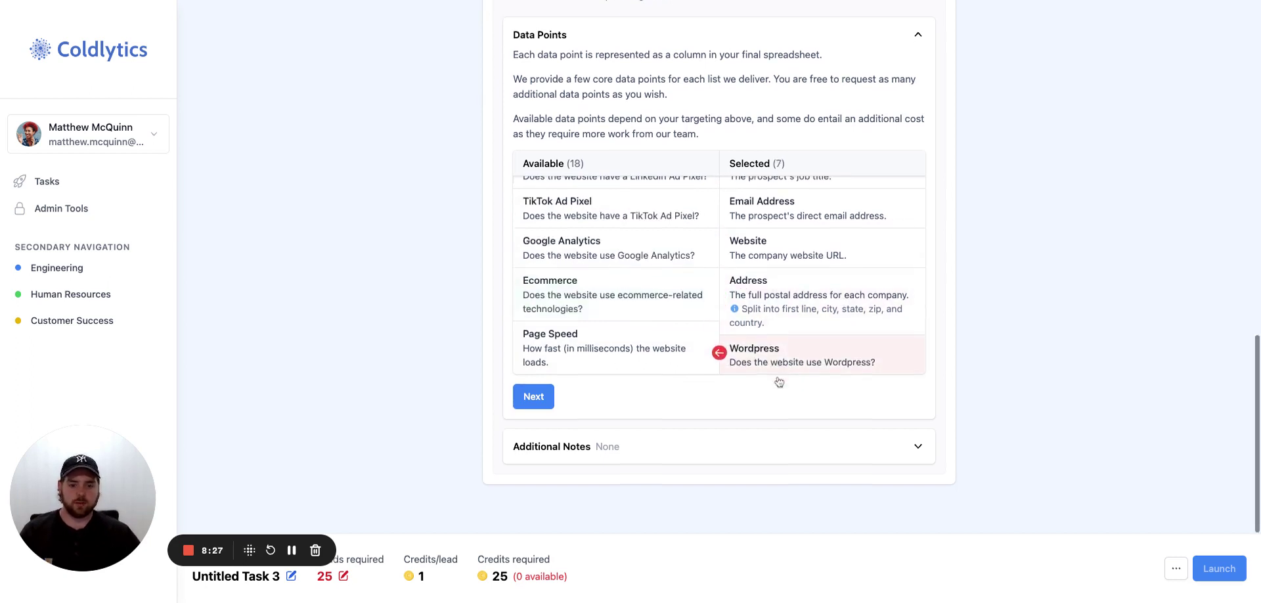
pyautogui.click(607, 349)
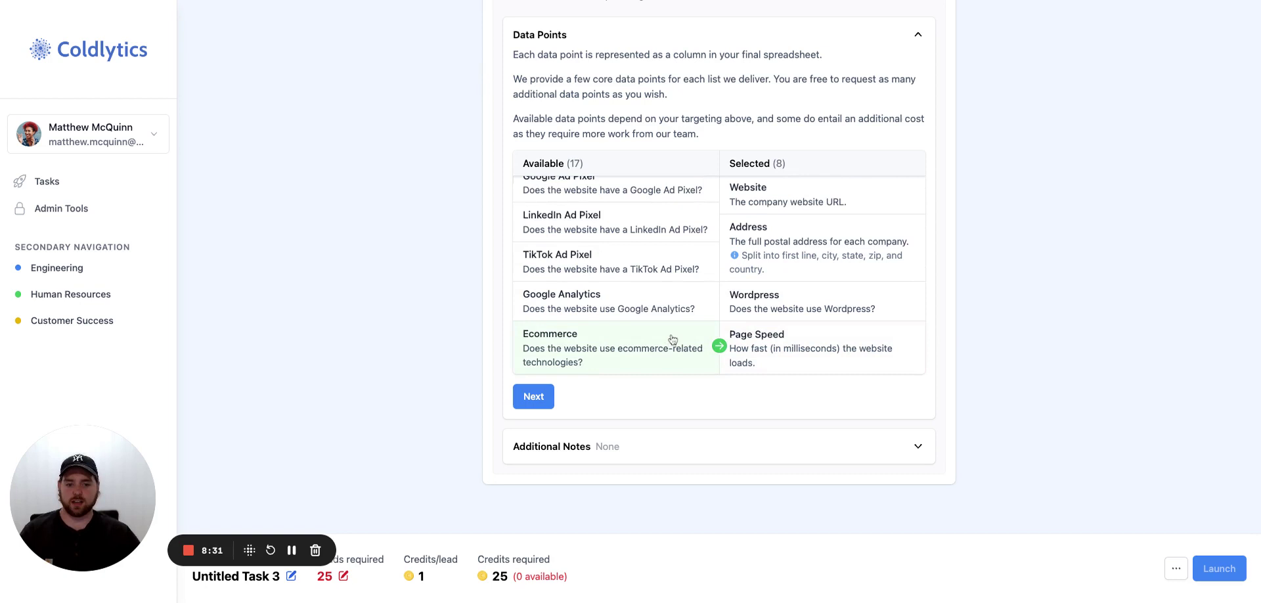
pyautogui.scroll(2, 670, 335)
pyautogui.scroll(10, 670, 335)
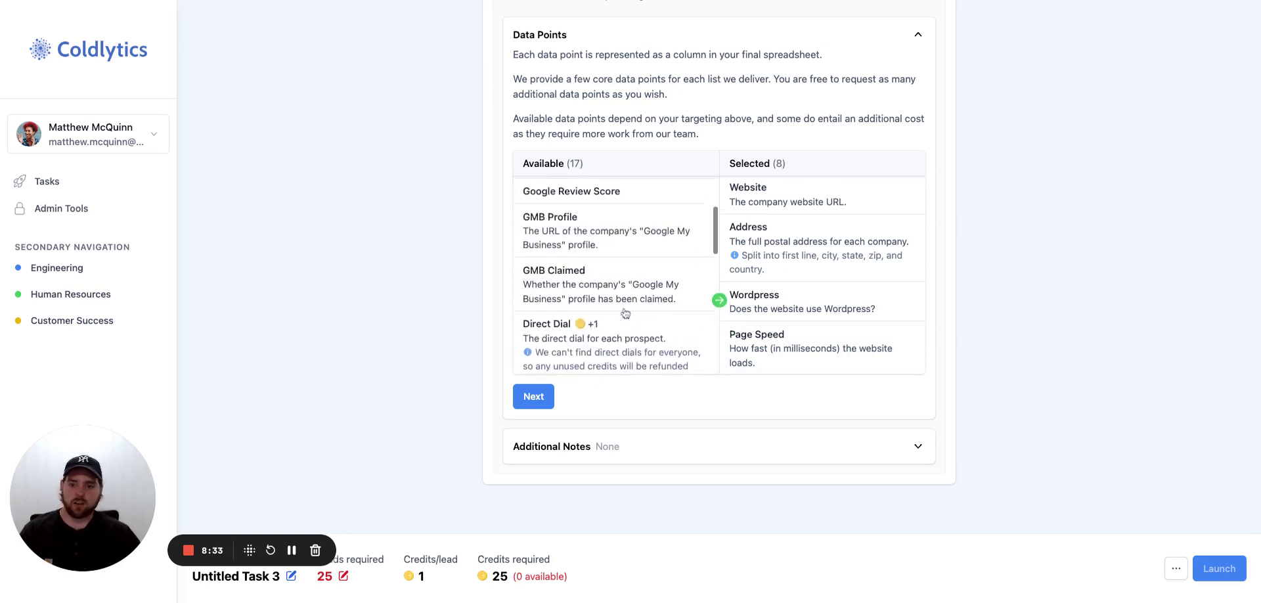
pyautogui.scroll(2, 673, 284)
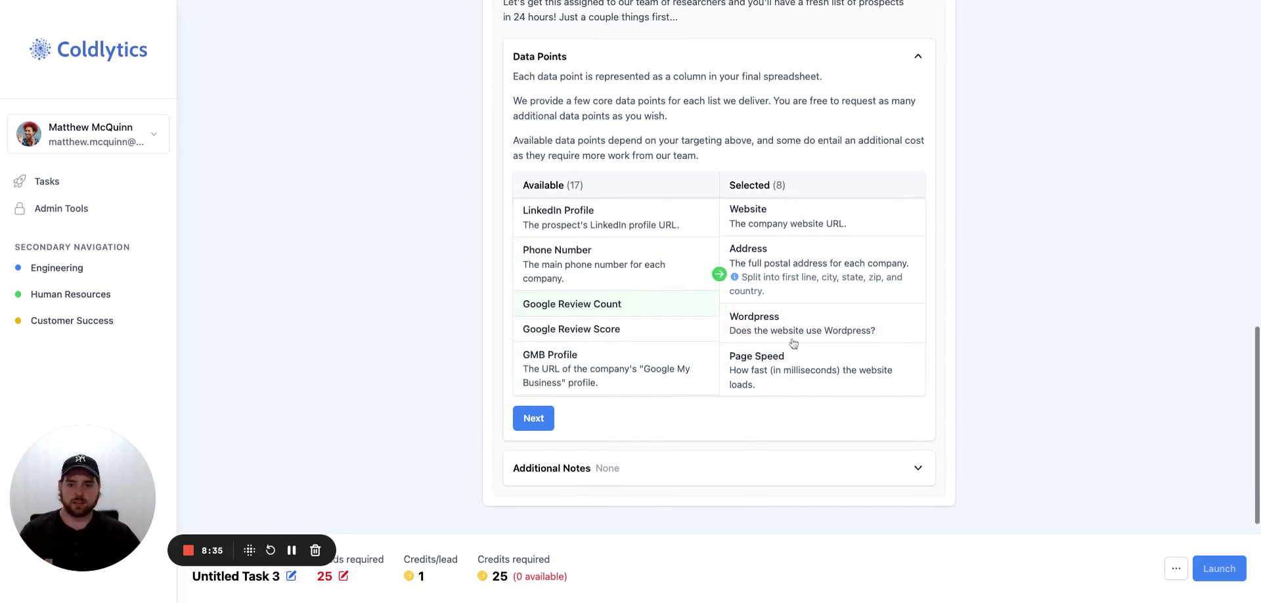
# Step: Confirm the selected data points to reach Additional Notes, then return to the top of the task
pyautogui.click(533, 418)
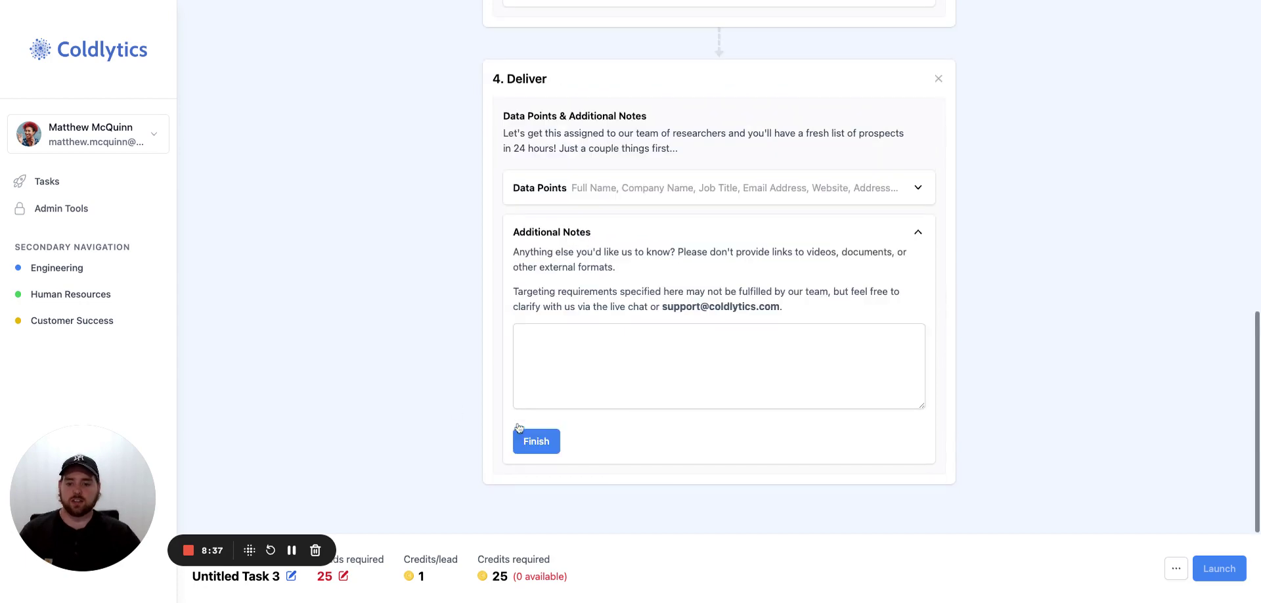
pyautogui.scroll(6, 443, 399)
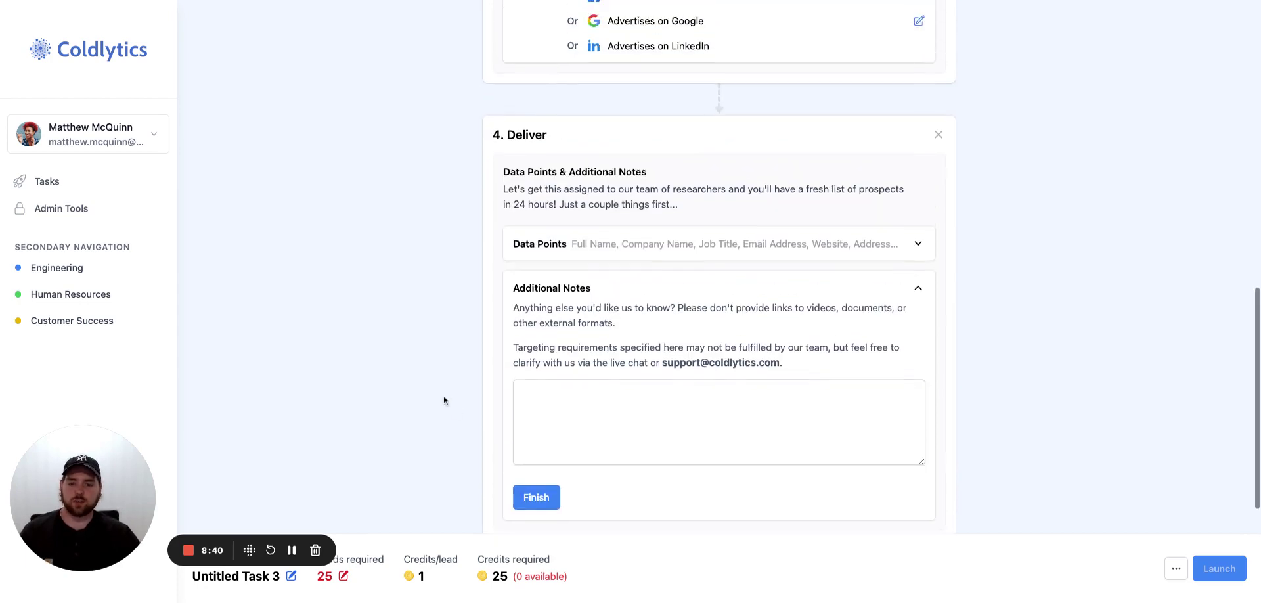
pyautogui.scroll(8, 443, 395)
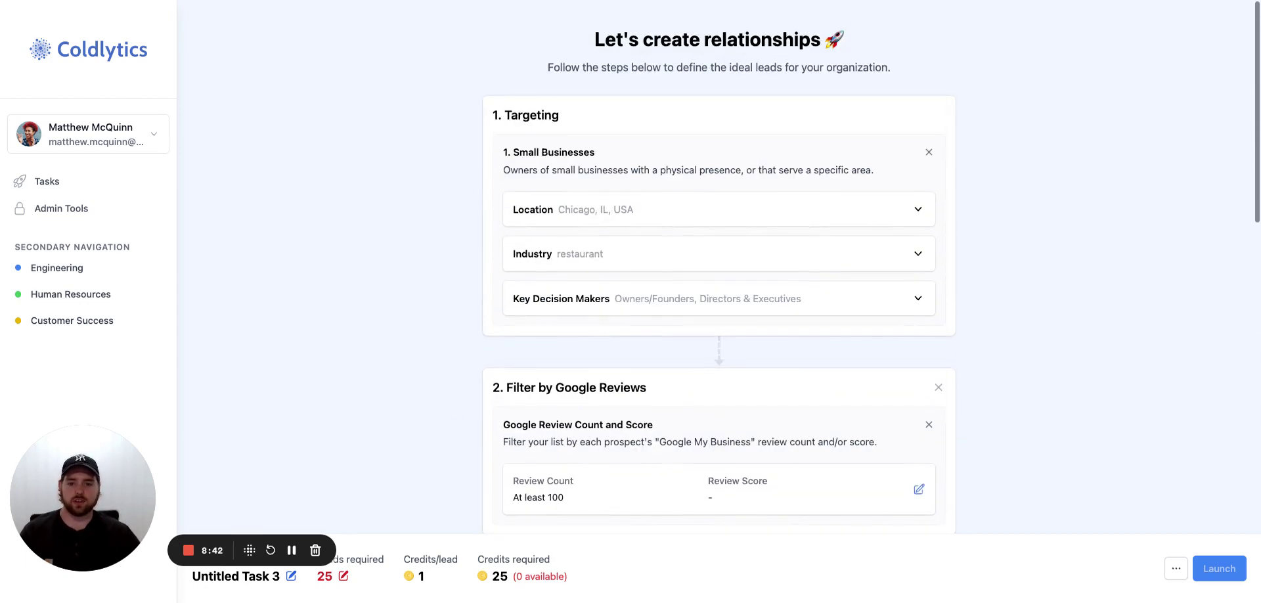